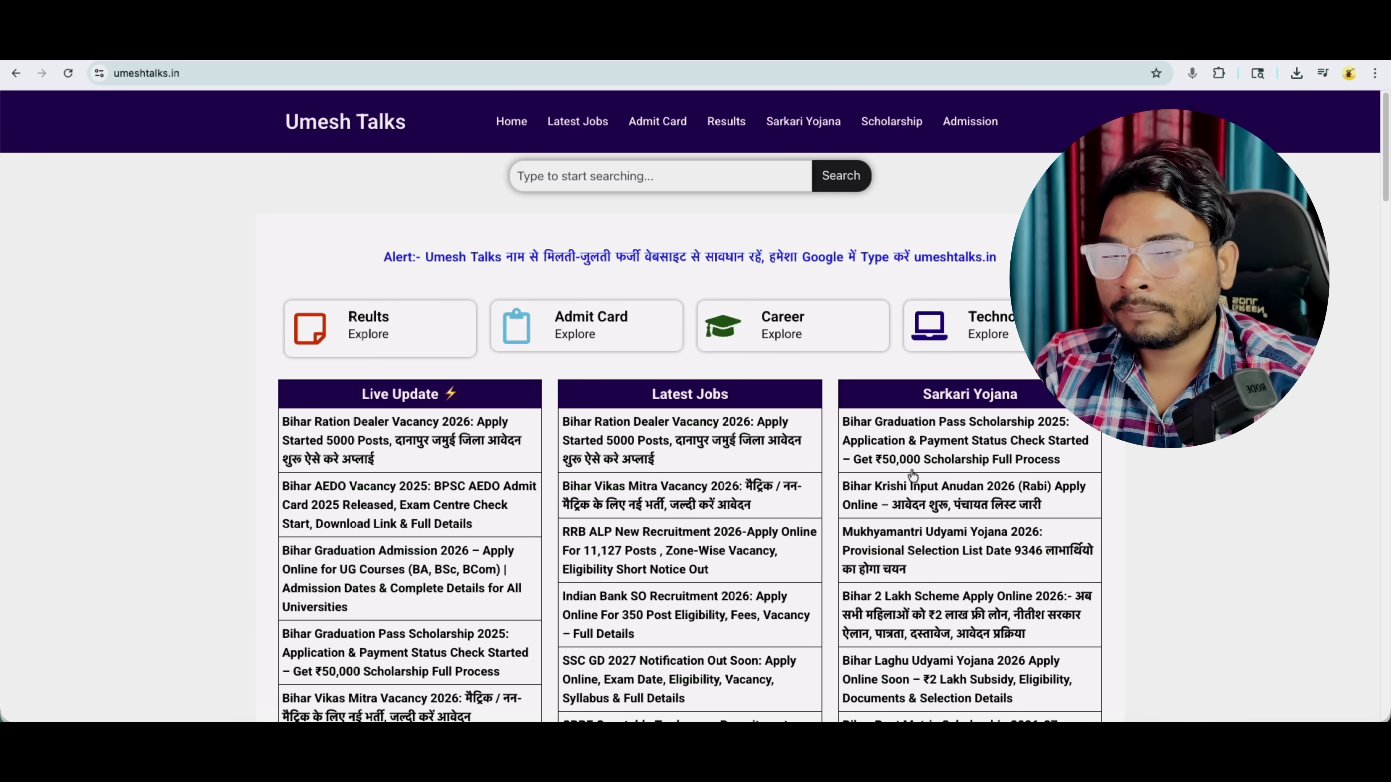
Open the OFSS 11th Admission 2026 article from the site's Admission section.
{"action": "scroll", "coordinate": [938, 536], "scroll_direction": "down", "scroll_amount": 1}
{"action": "scroll", "coordinate": [937, 537], "scroll_direction": "down", "scroll_amount": 15}
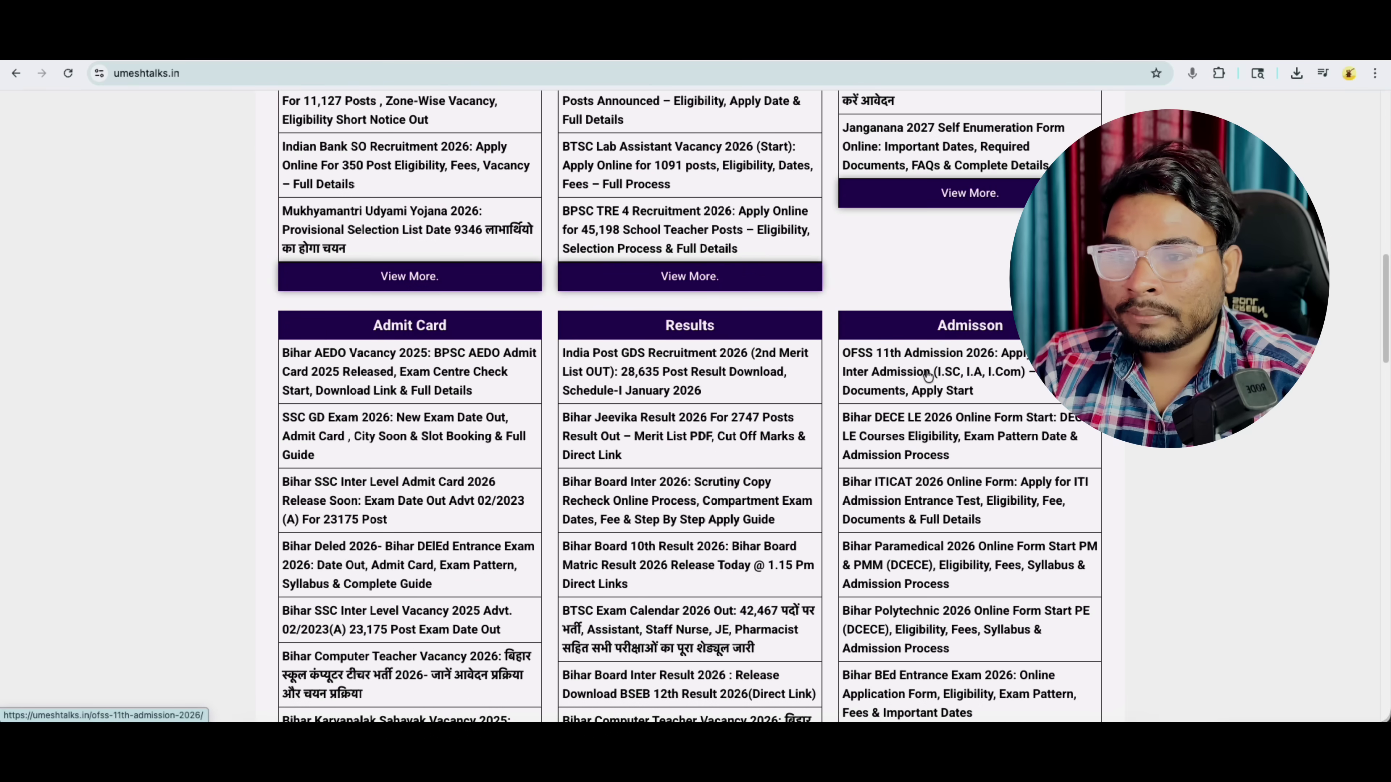
{"action": "left_click_drag", "start_coordinate": [934, 334], "coordinate": [997, 327]}
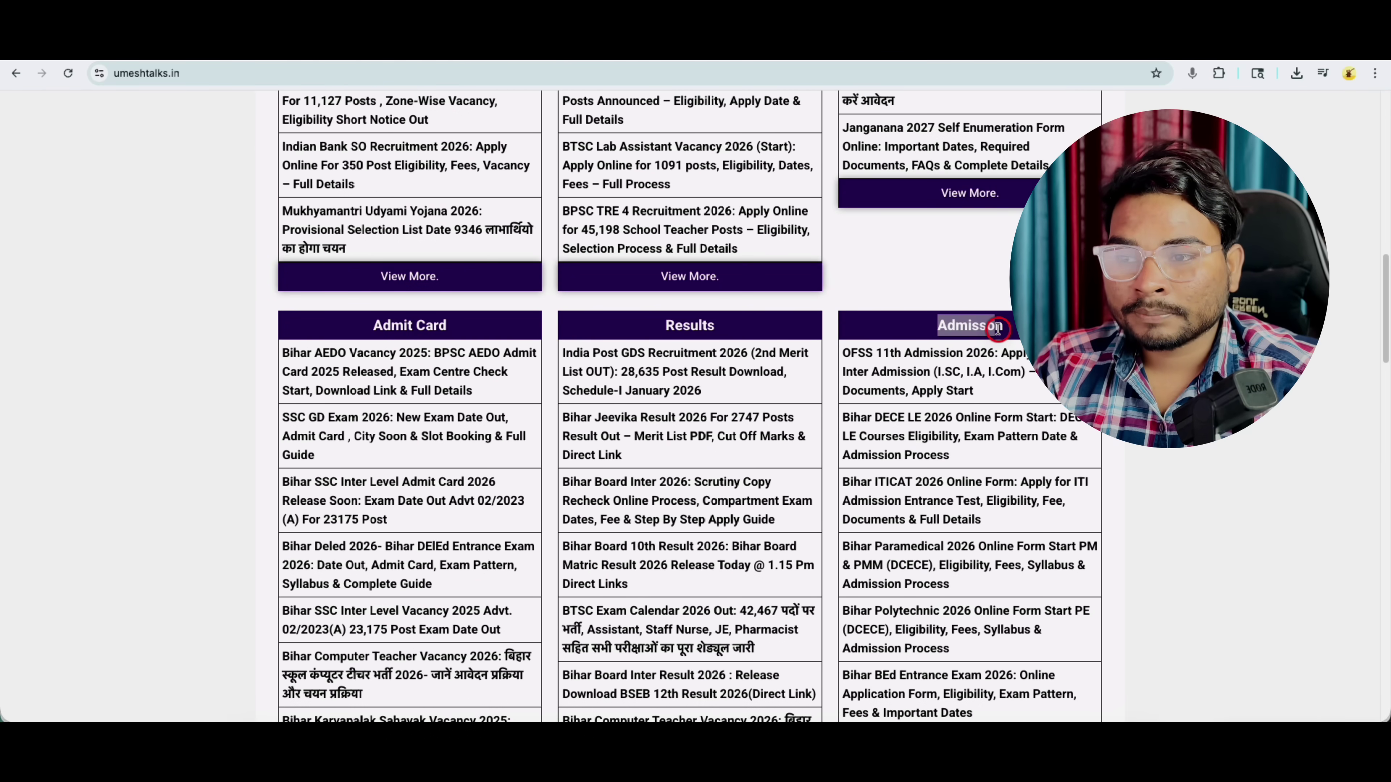
{"action": "left_click", "coordinate": [919, 360]}
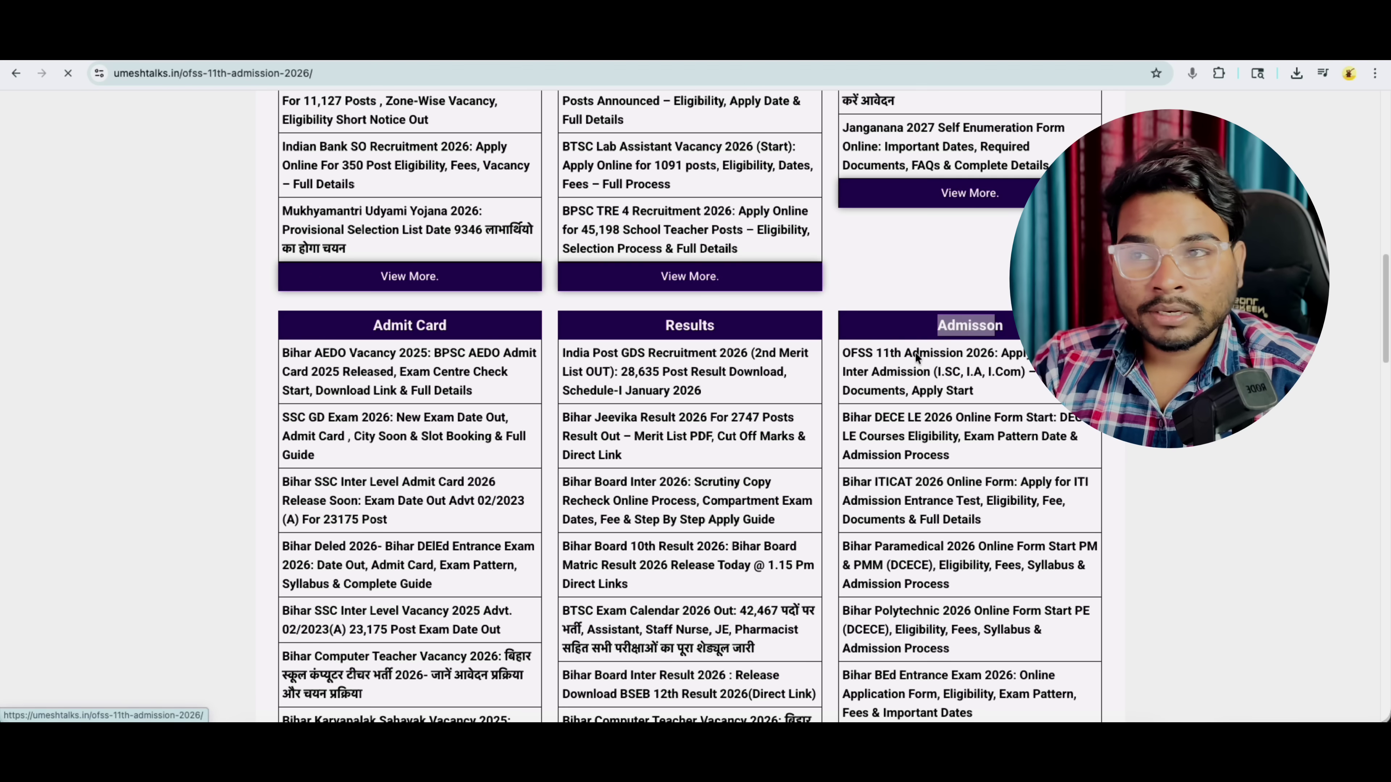
Read down the article, highlighting the ₹350 application fee.
{"action": "scroll", "coordinate": [818, 492], "scroll_direction": "down", "scroll_amount": 15}
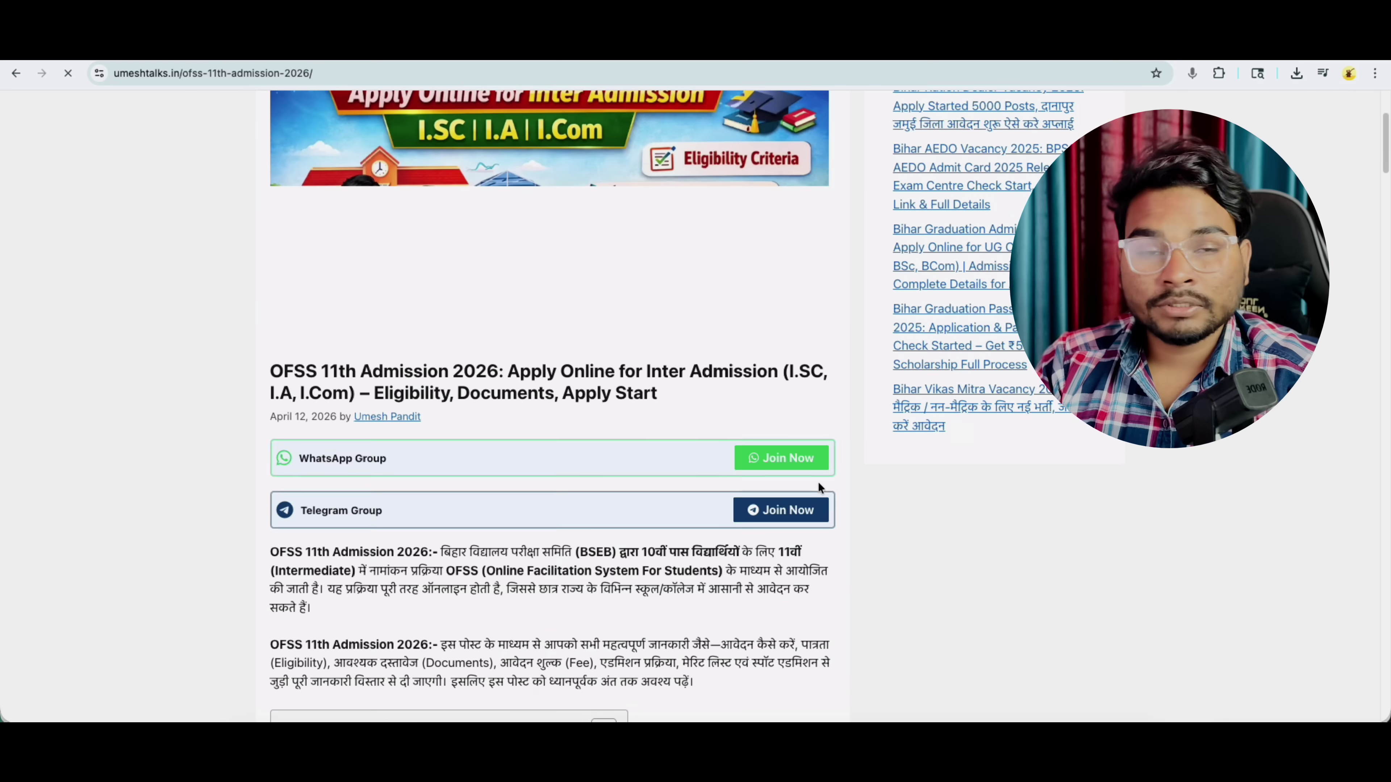
{"action": "scroll", "coordinate": [817, 520], "scroll_direction": "down", "scroll_amount": 10}
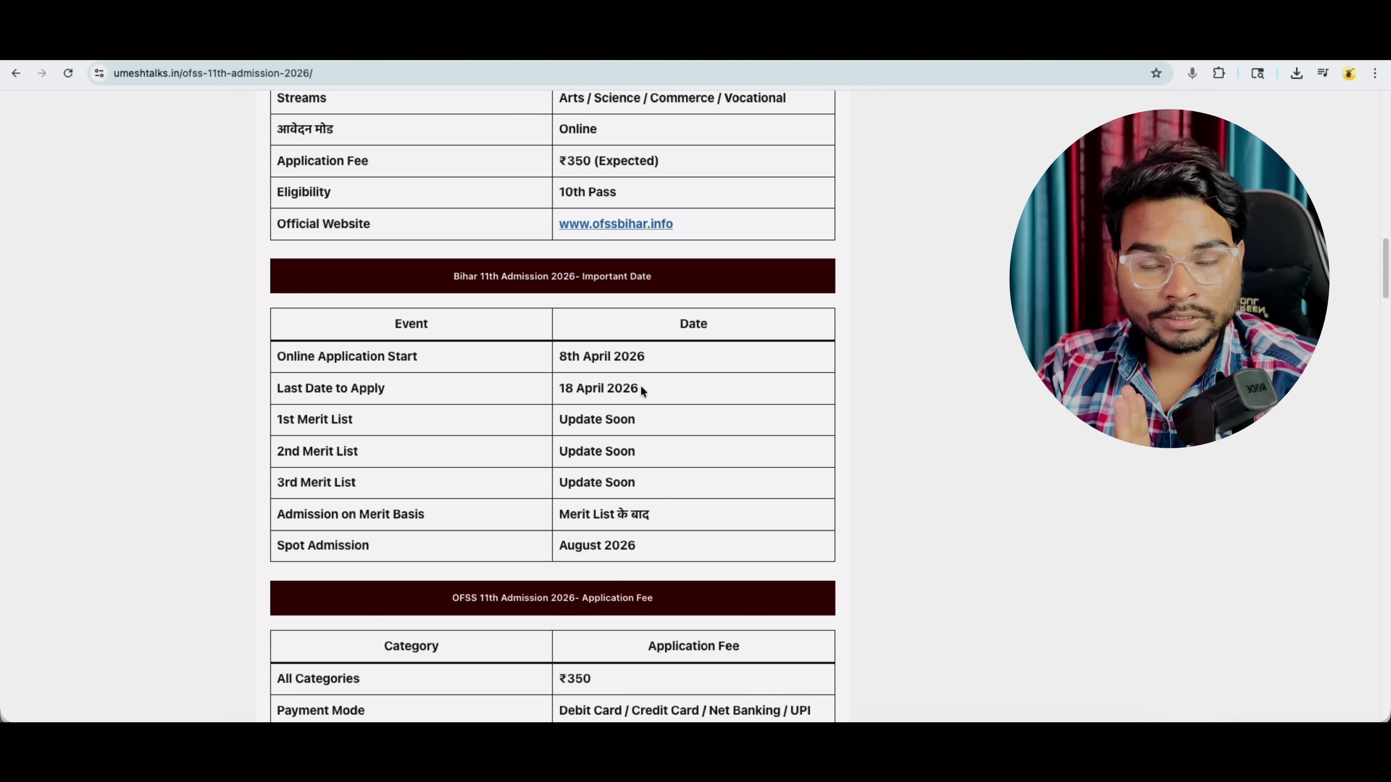
{"action": "scroll", "coordinate": [643, 472], "scroll_direction": "down", "scroll_amount": 4}
{"action": "scroll", "coordinate": [643, 473], "scroll_direction": "down", "scroll_amount": 1}
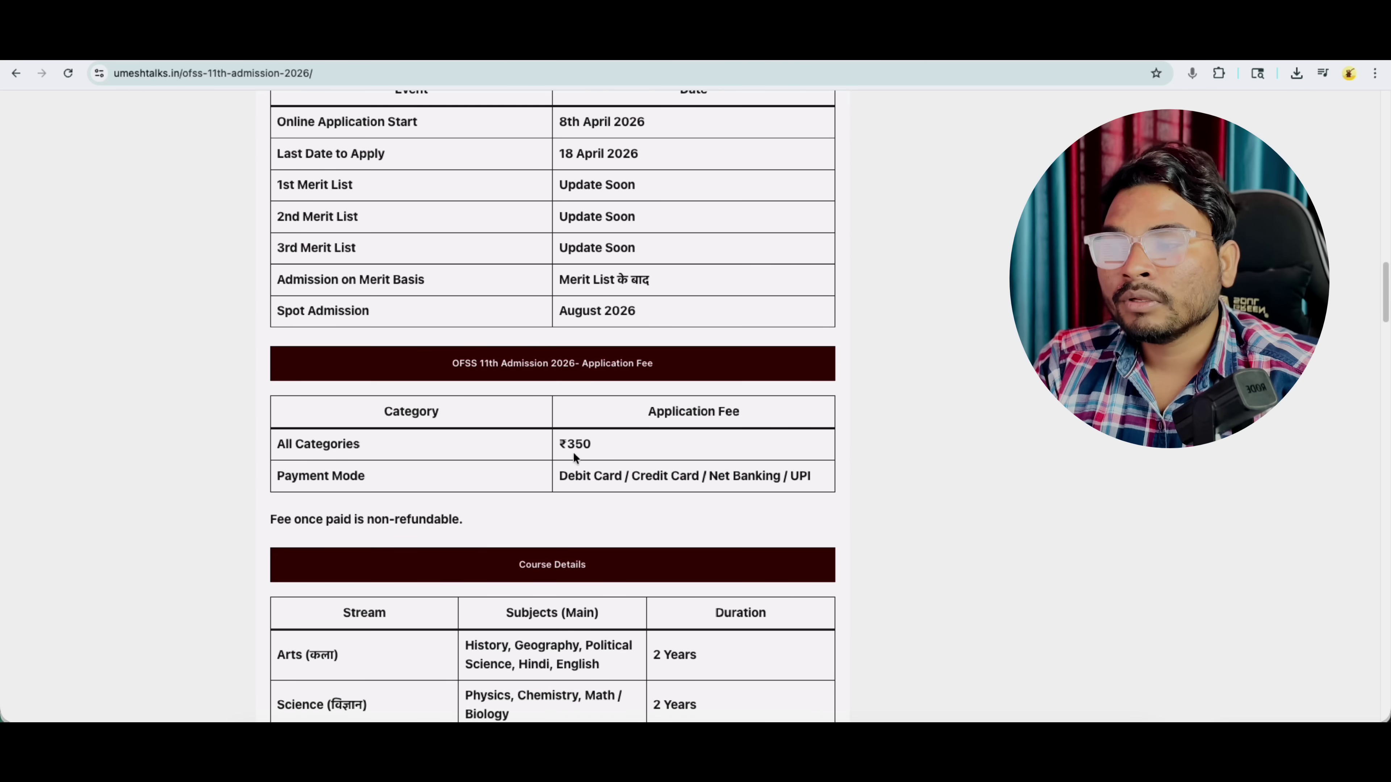
{"action": "left_click_drag", "start_coordinate": [554, 445], "coordinate": [588, 447]}
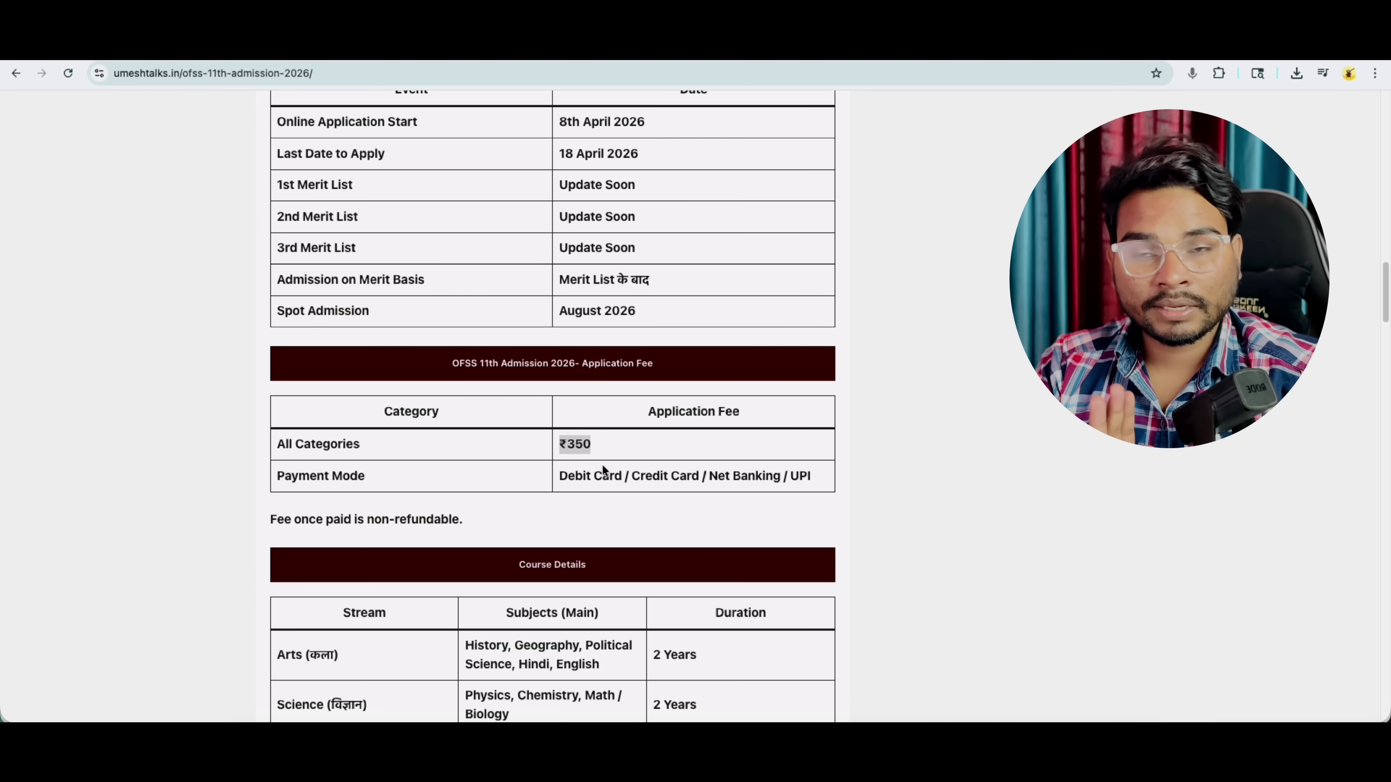
{"action": "scroll", "coordinate": [644, 515], "scroll_direction": "down", "scroll_amount": 5}
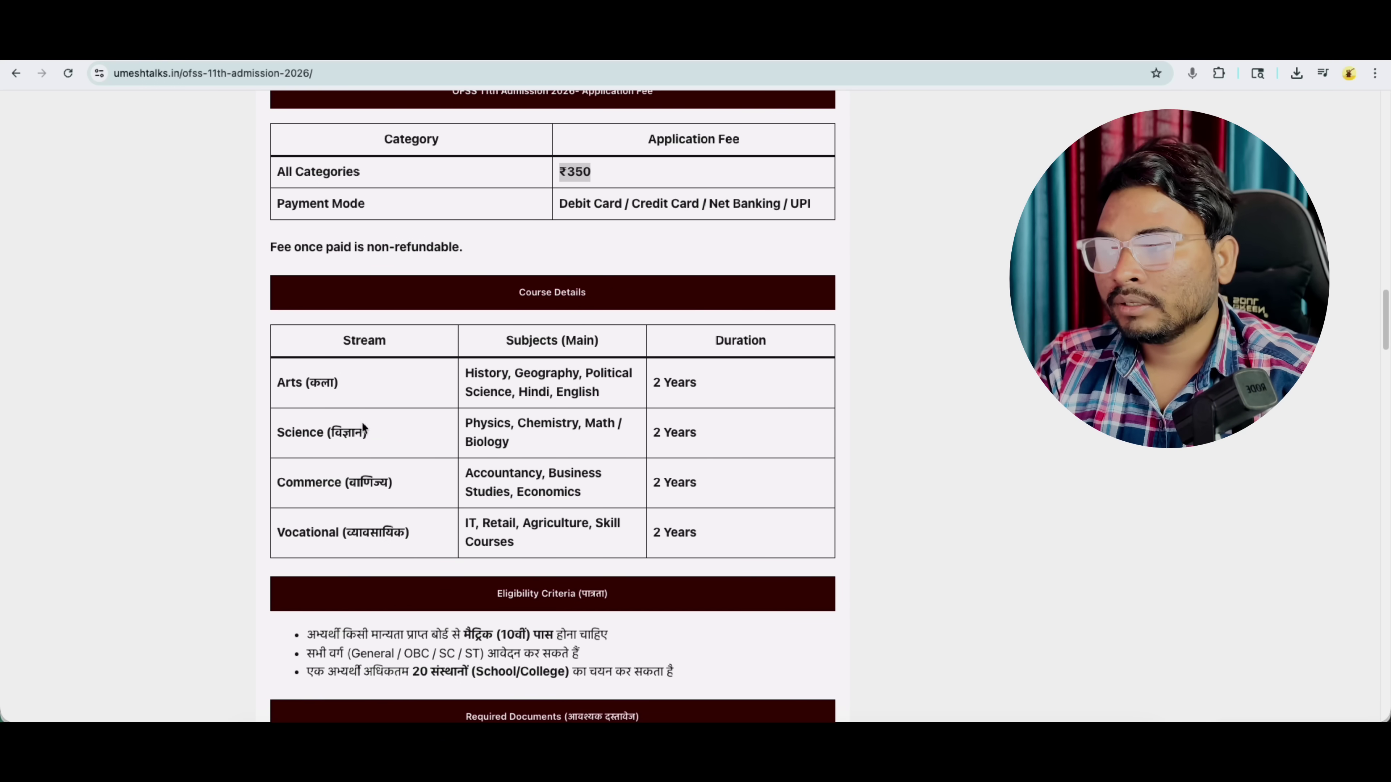
Highlight the Science, Commerce and Vocational streams and the 10th-pass eligibility, down to Important Links.
{"action": "left_click", "coordinate": [327, 384]}
{"action": "left_click_drag", "start_coordinate": [332, 433], "coordinate": [355, 434]}
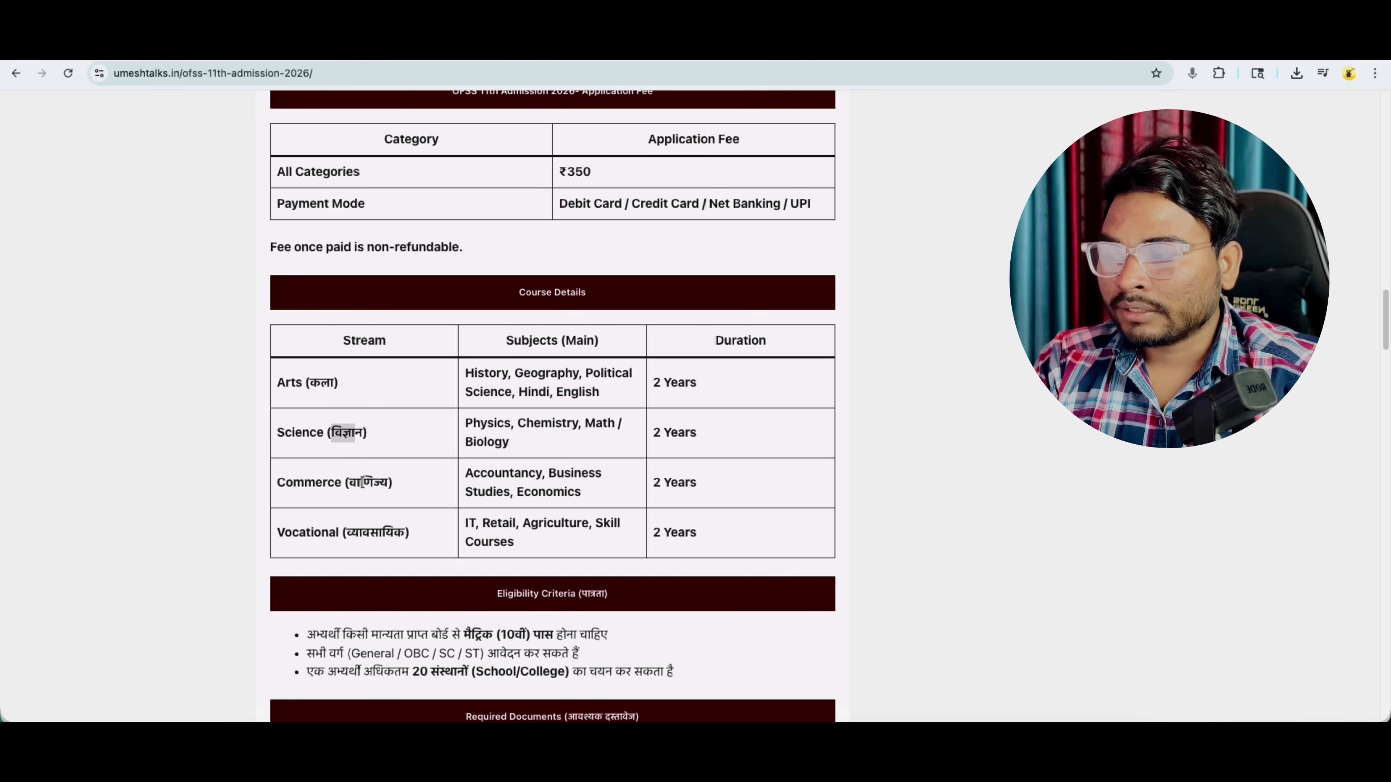
{"action": "left_click_drag", "start_coordinate": [351, 483], "coordinate": [376, 484]}
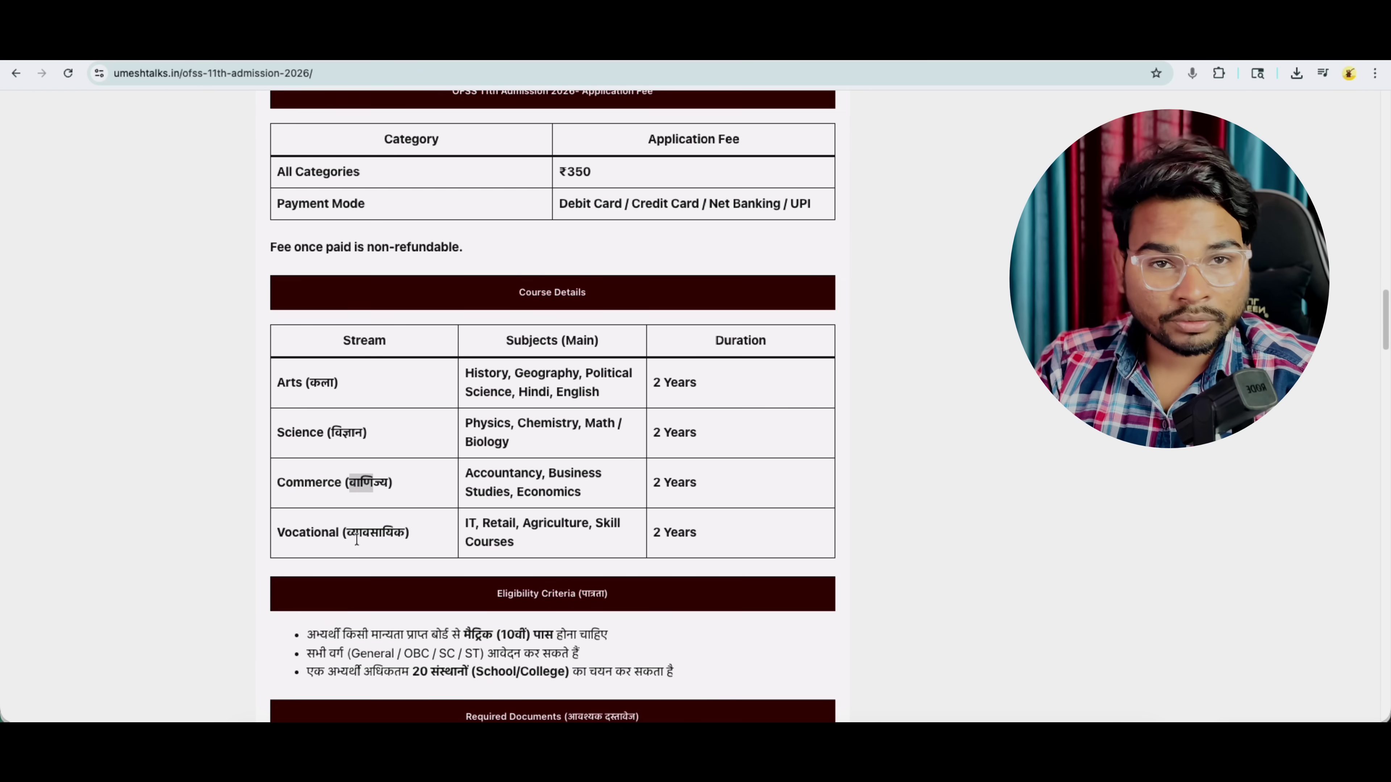
{"action": "left_click_drag", "start_coordinate": [285, 530], "coordinate": [320, 529]}
{"action": "scroll", "coordinate": [413, 530], "scroll_direction": "down", "scroll_amount": 6}
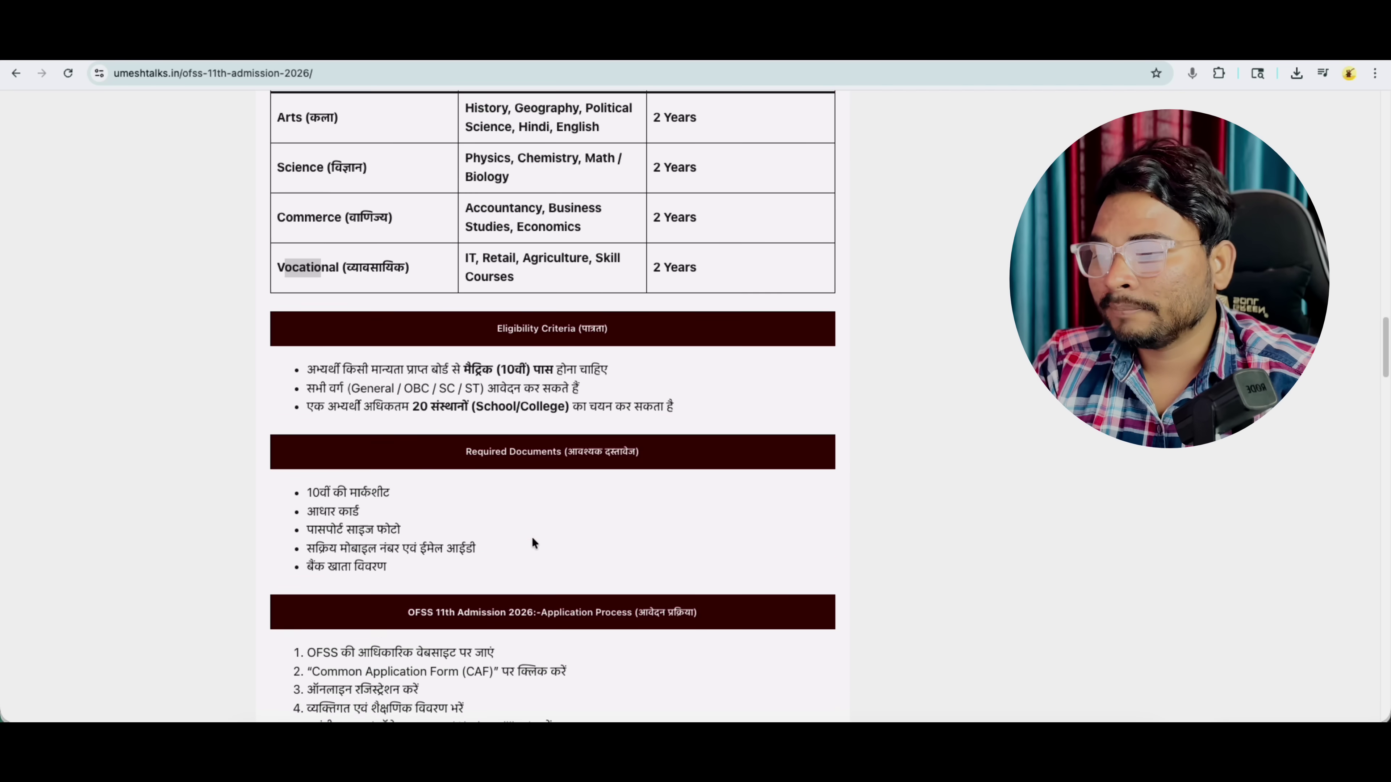
{"action": "left_click_drag", "start_coordinate": [497, 296], "coordinate": [522, 296]}
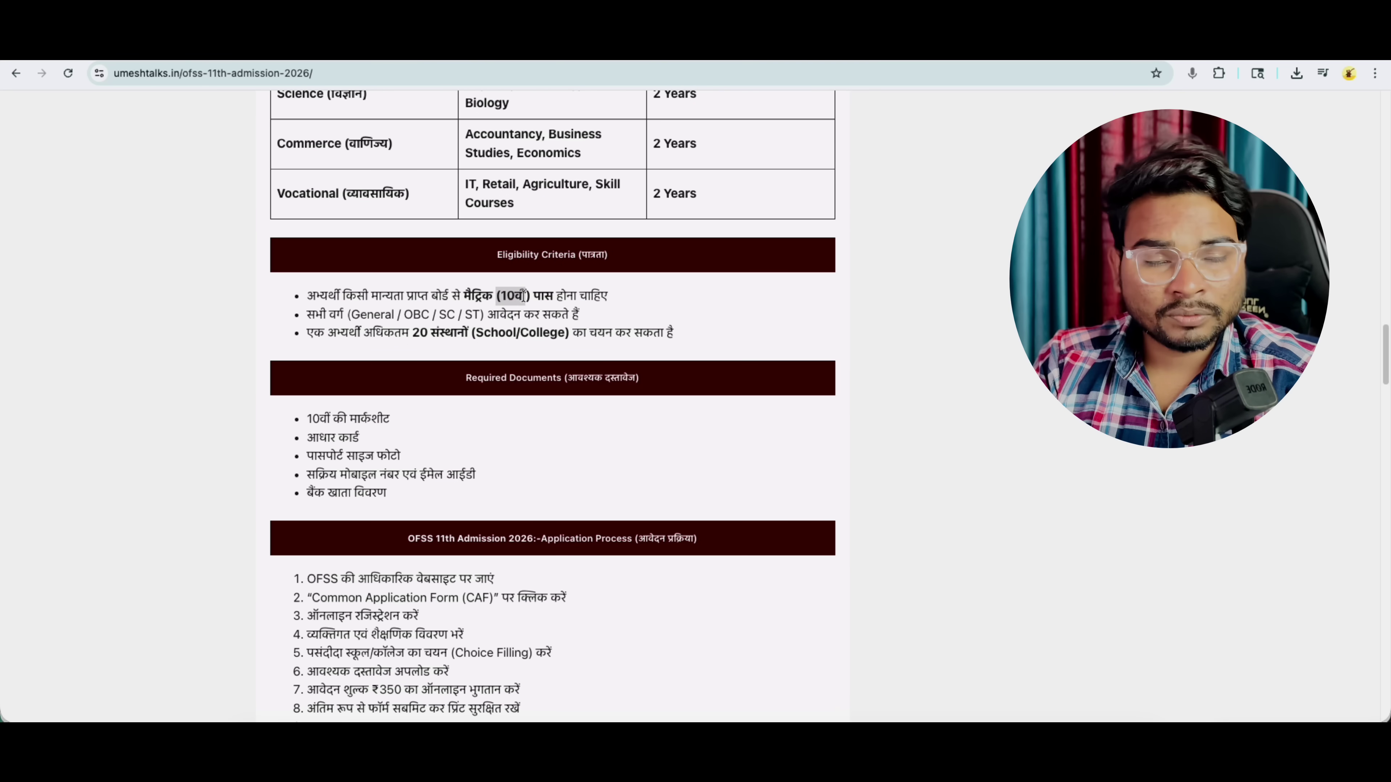
{"action": "scroll", "coordinate": [612, 439], "scroll_direction": "down", "scroll_amount": 10}
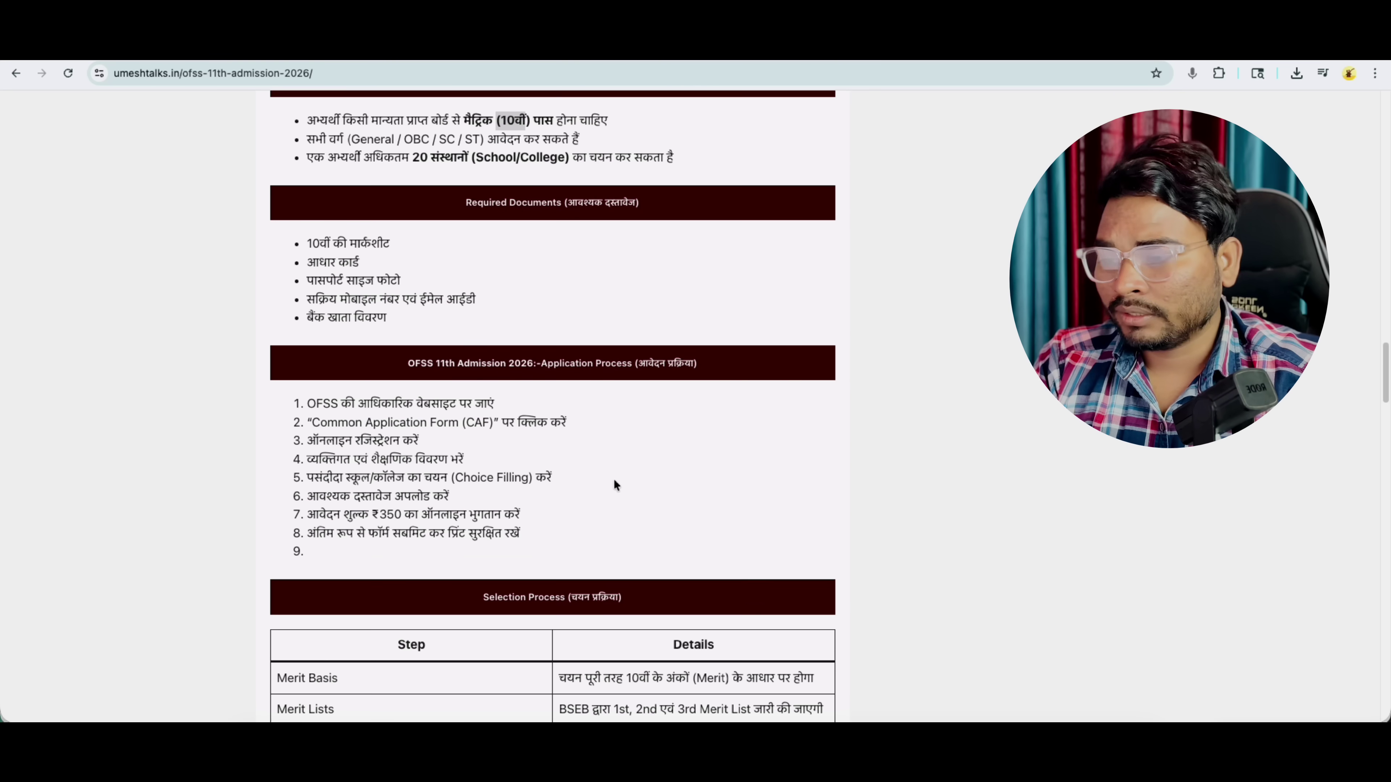
{"action": "scroll", "coordinate": [618, 502], "scroll_direction": "down", "scroll_amount": 20}
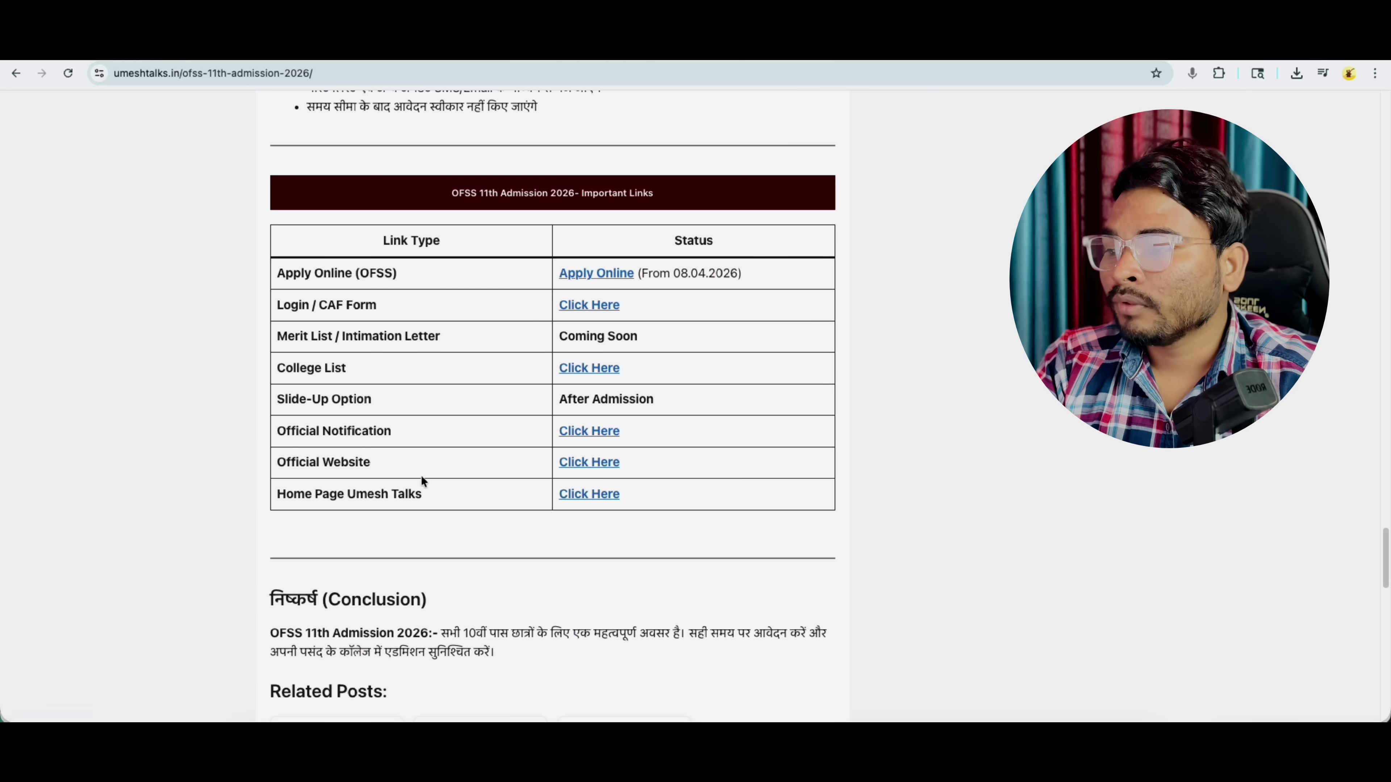
Go to the official OFSS site, open the Common Application Form card and accept the declaration.
{"action": "left_click", "coordinate": [574, 475]}
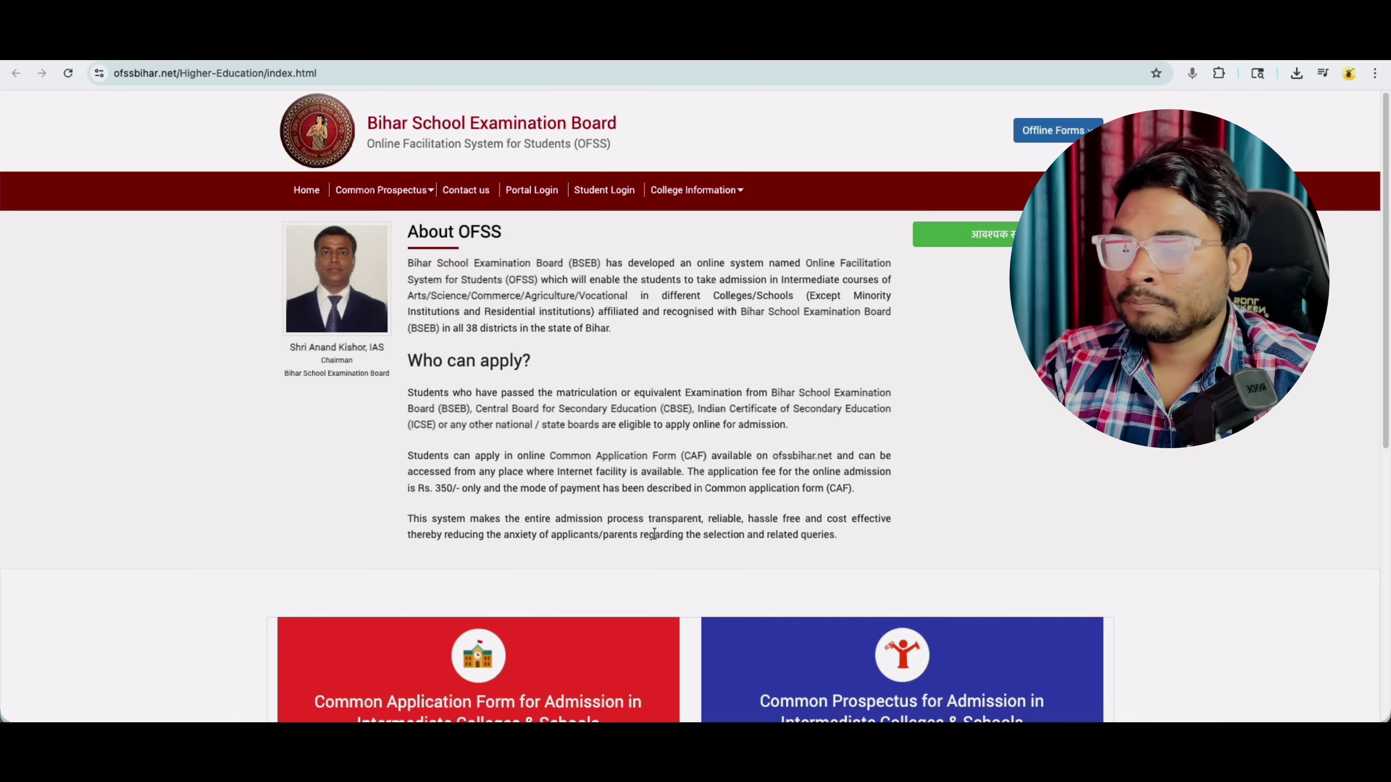
{"action": "scroll", "coordinate": [636, 548], "scroll_direction": "down", "scroll_amount": 3}
{"action": "left_click", "coordinate": [551, 557]}
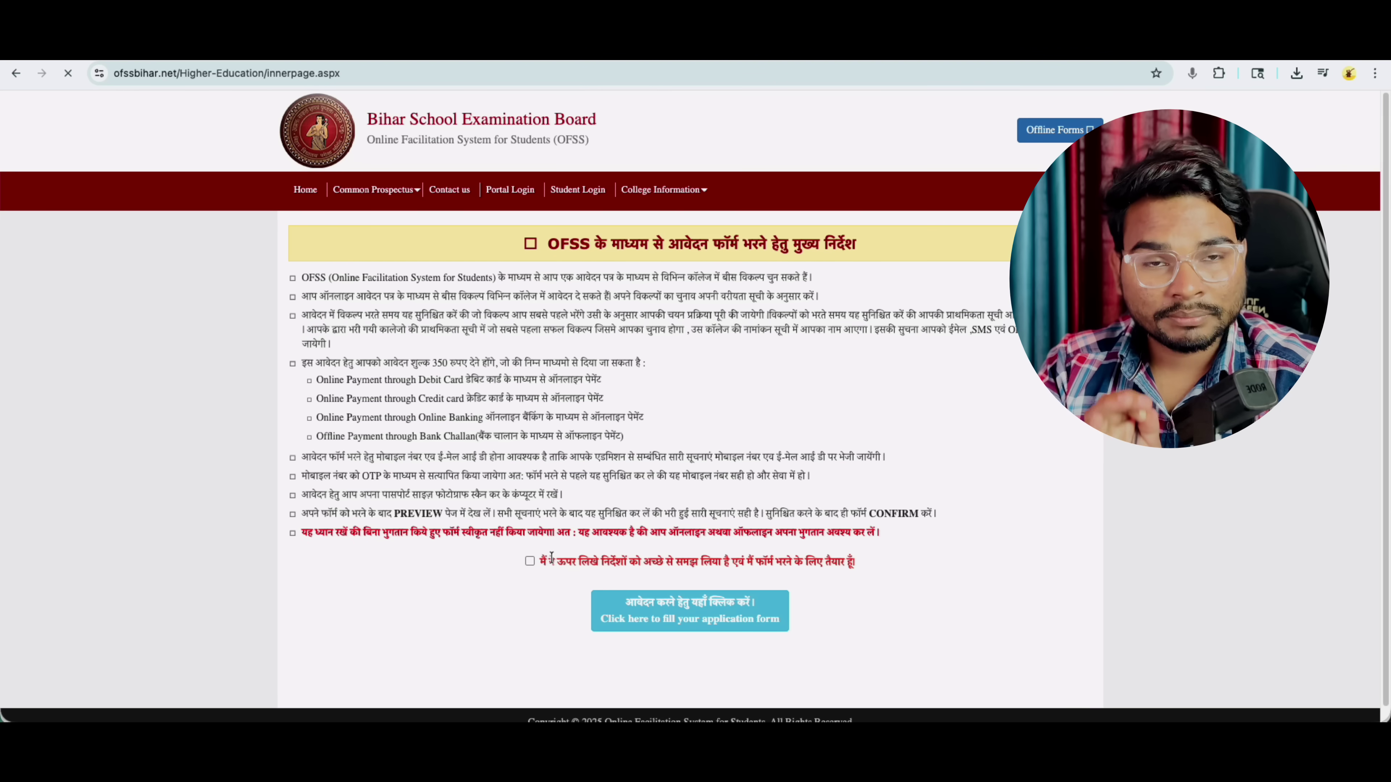
{"action": "left_click", "coordinate": [522, 561]}
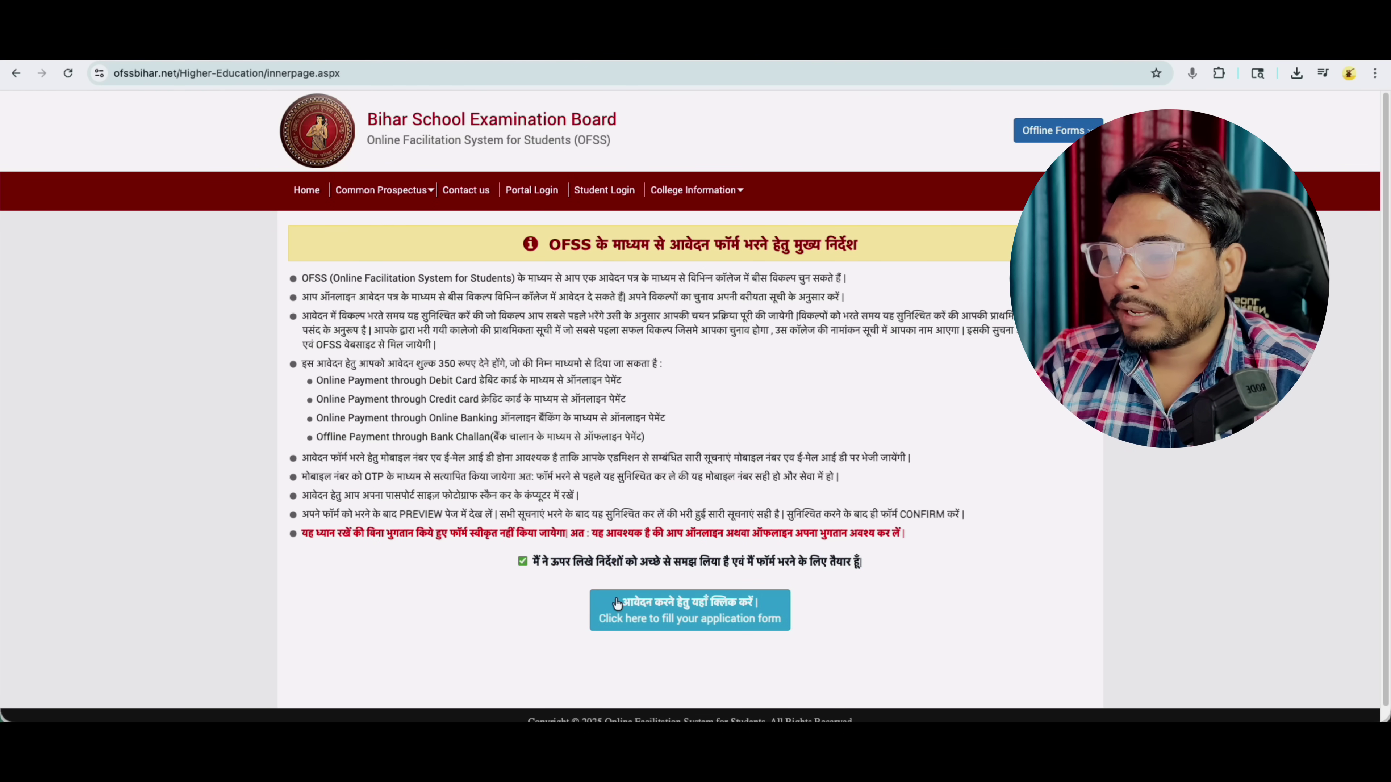
{"action": "left_click", "coordinate": [706, 609]}
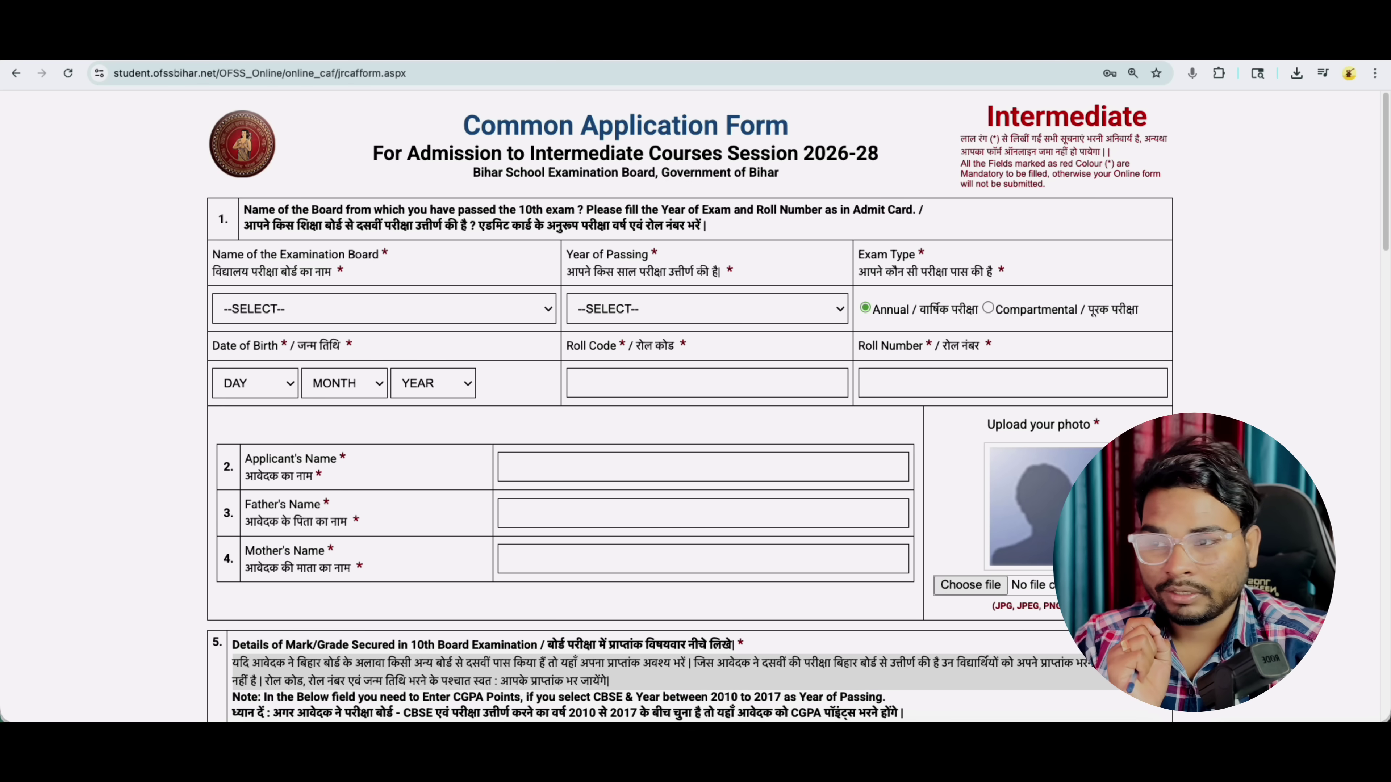
Choose '1 - BSEB, Bihar' as examination board and 2026 as year of passing.
{"action": "left_click_drag", "start_coordinate": [302, 262], "coordinate": [356, 263]}
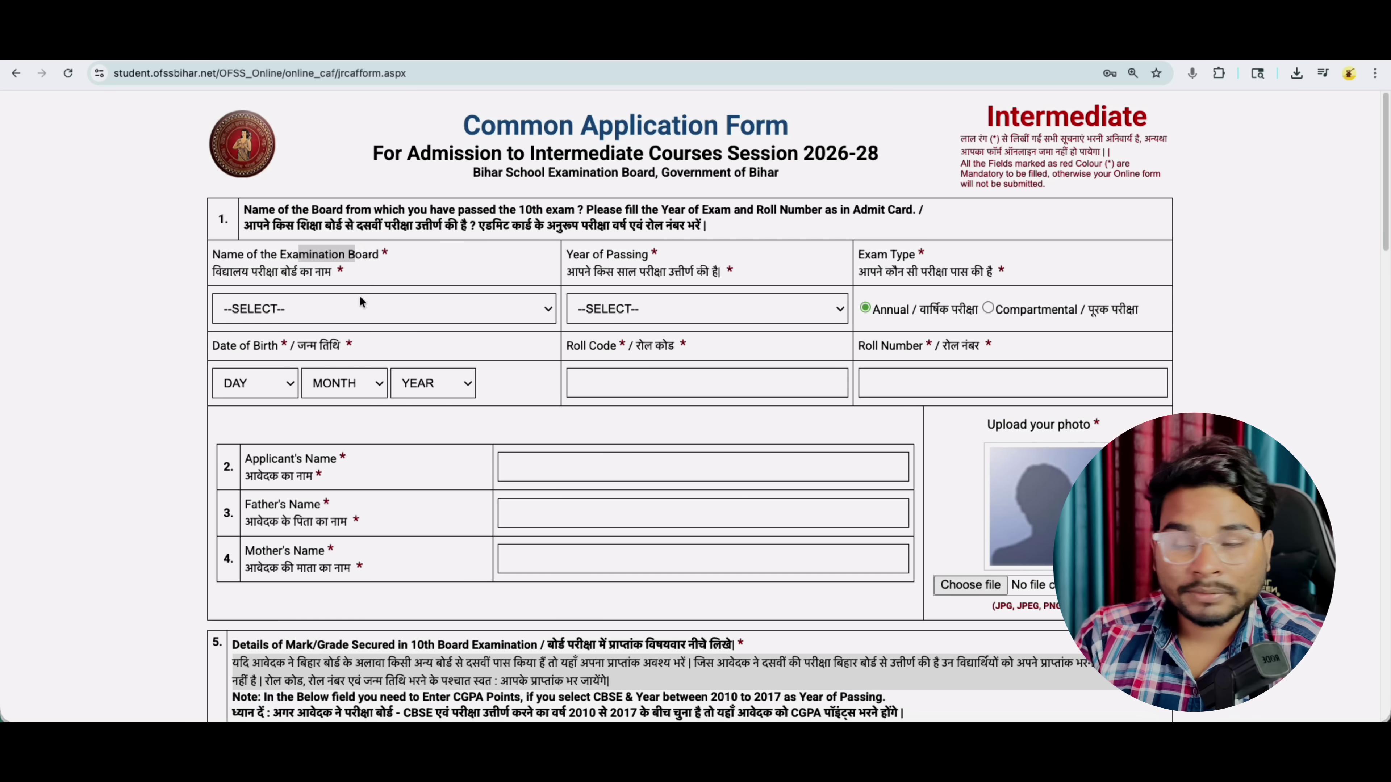
{"action": "left_click", "coordinate": [355, 316]}
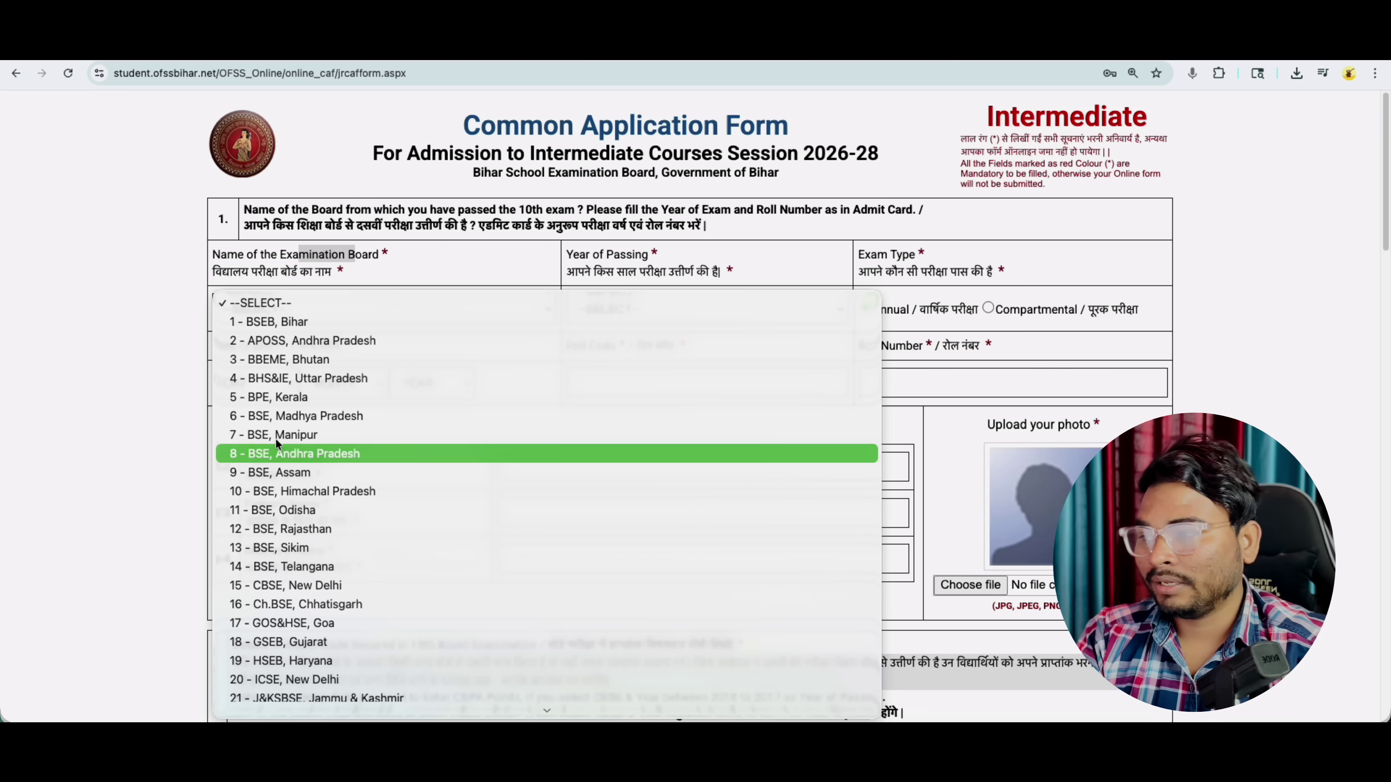
{"action": "left_click", "coordinate": [287, 323]}
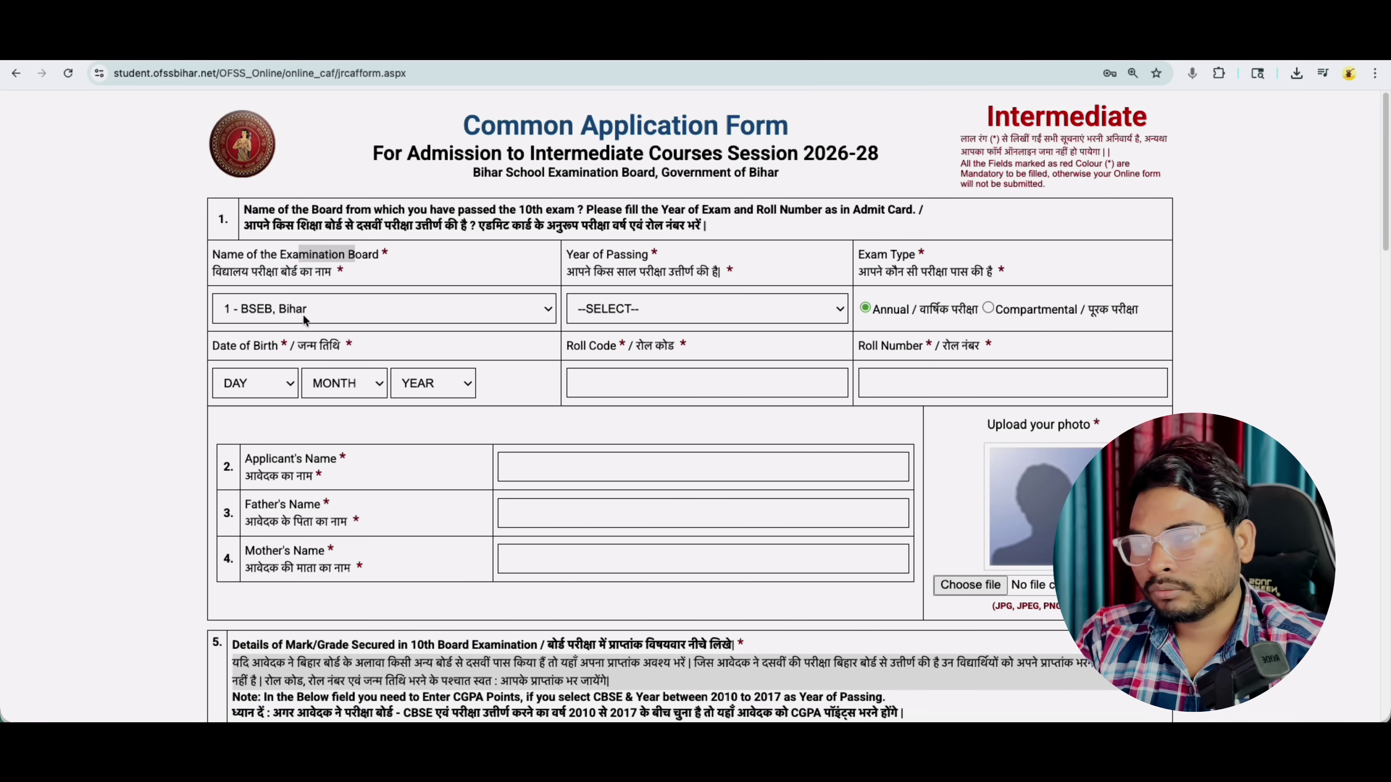
{"action": "left_click", "coordinate": [603, 312]}
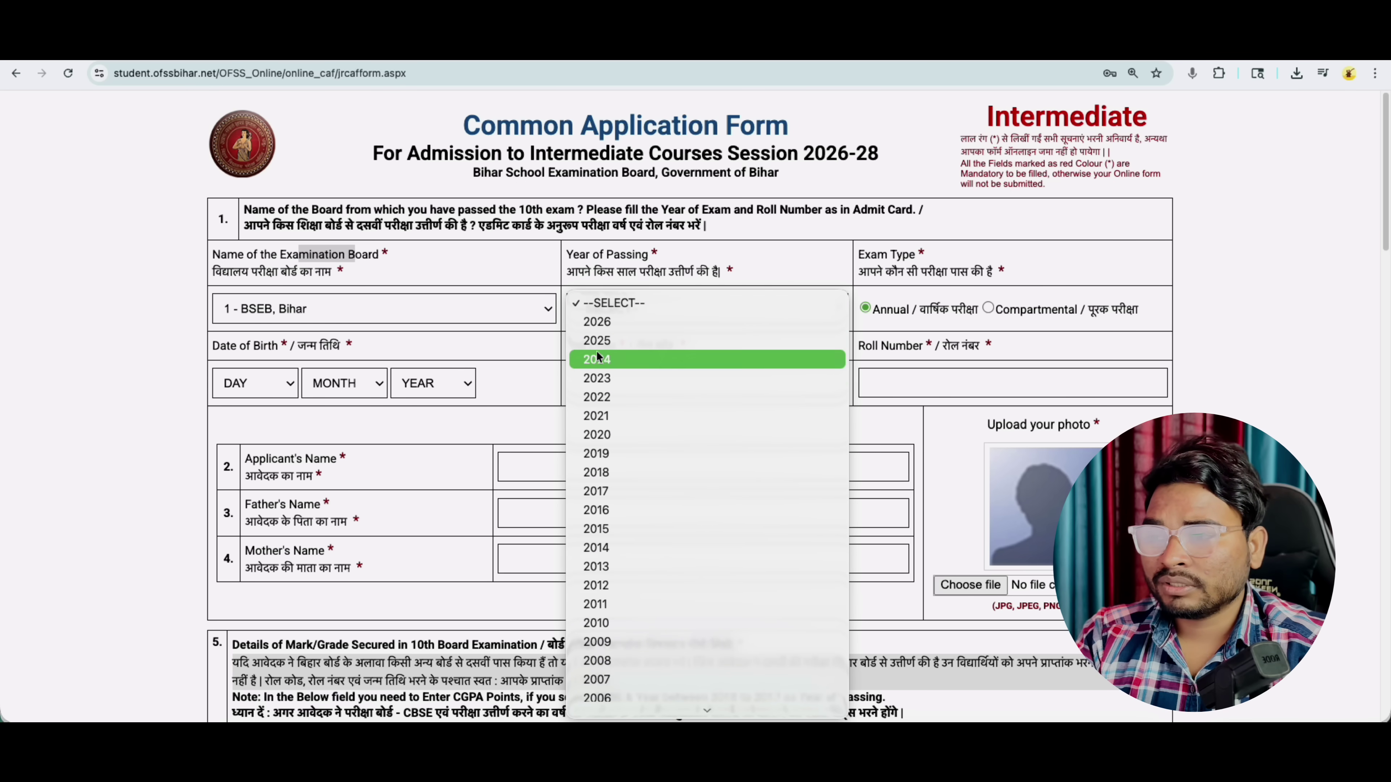
{"action": "left_click", "coordinate": [629, 315]}
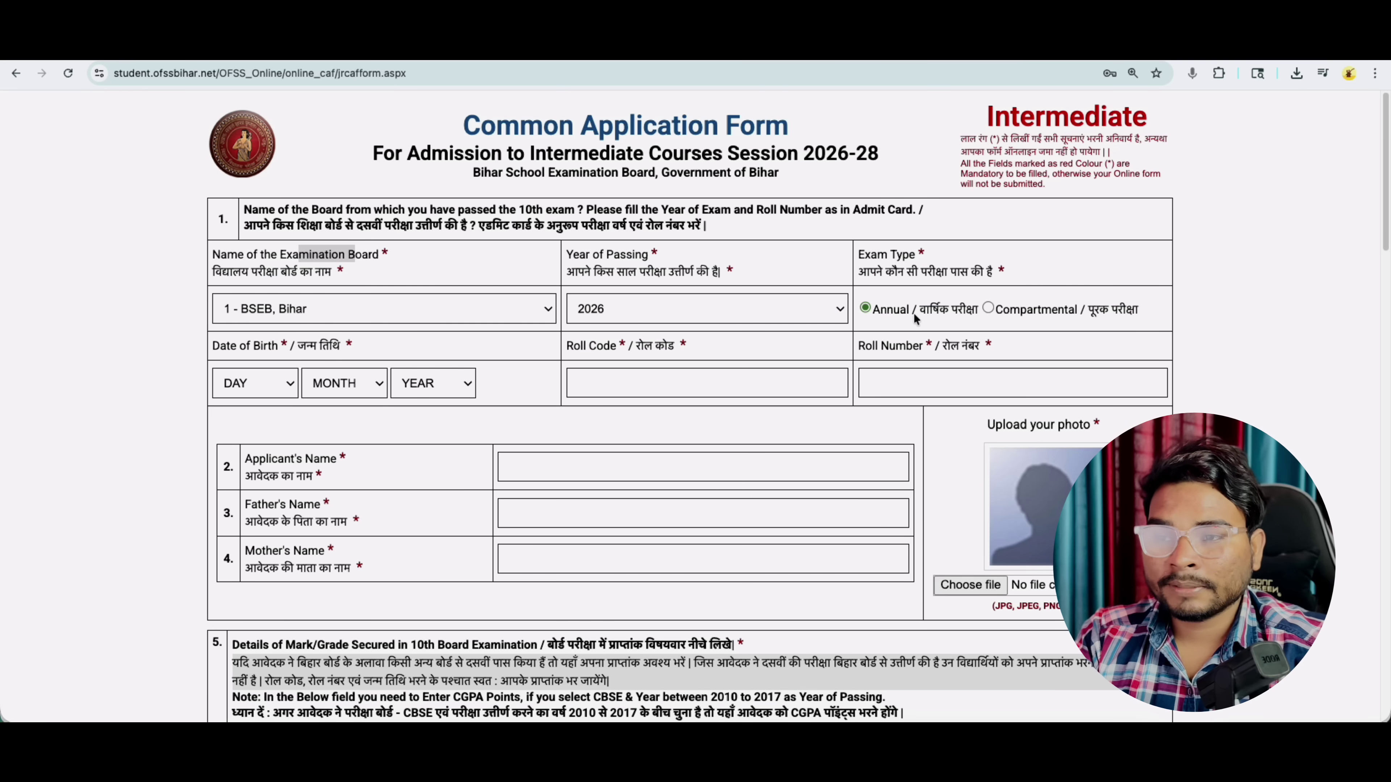
{"action": "key", "text": "ctrl+a"}
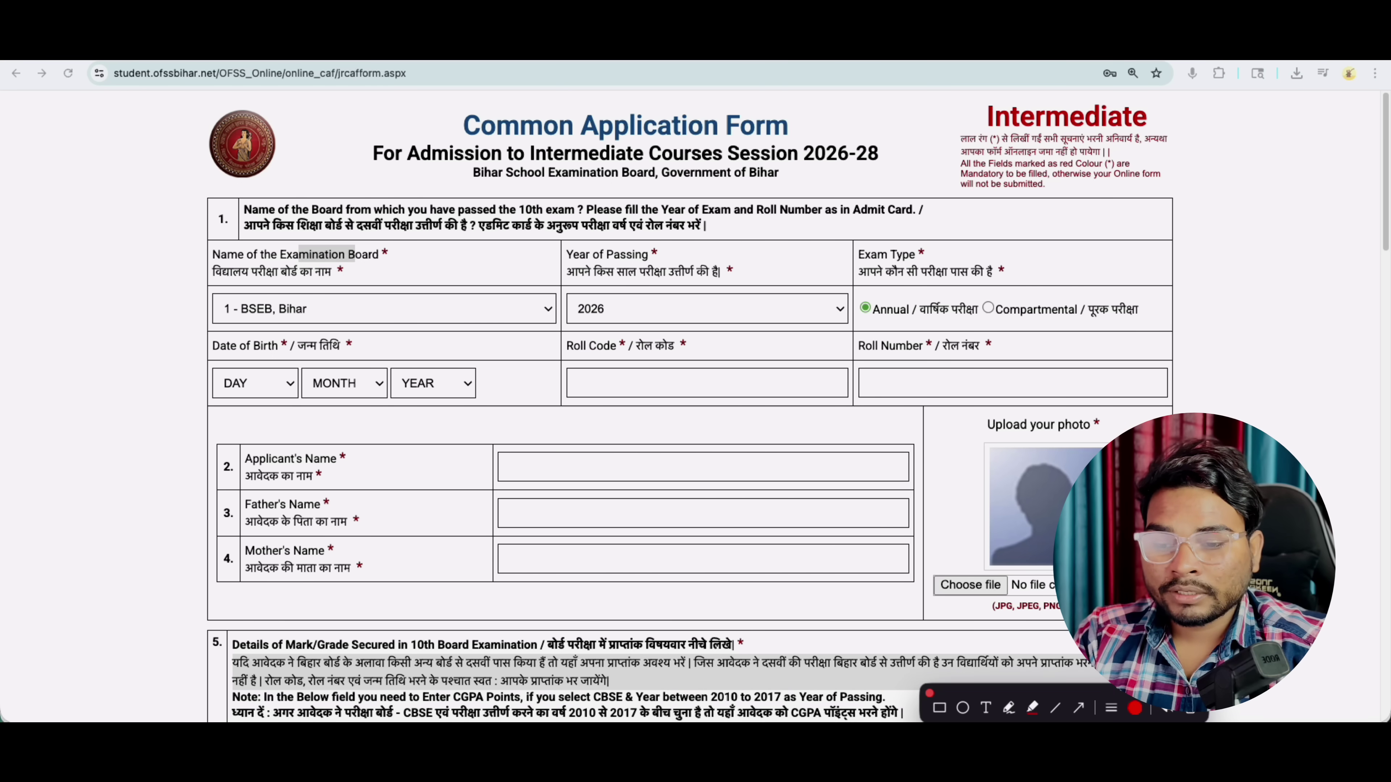
{"action": "left_click", "coordinate": [1033, 709]}
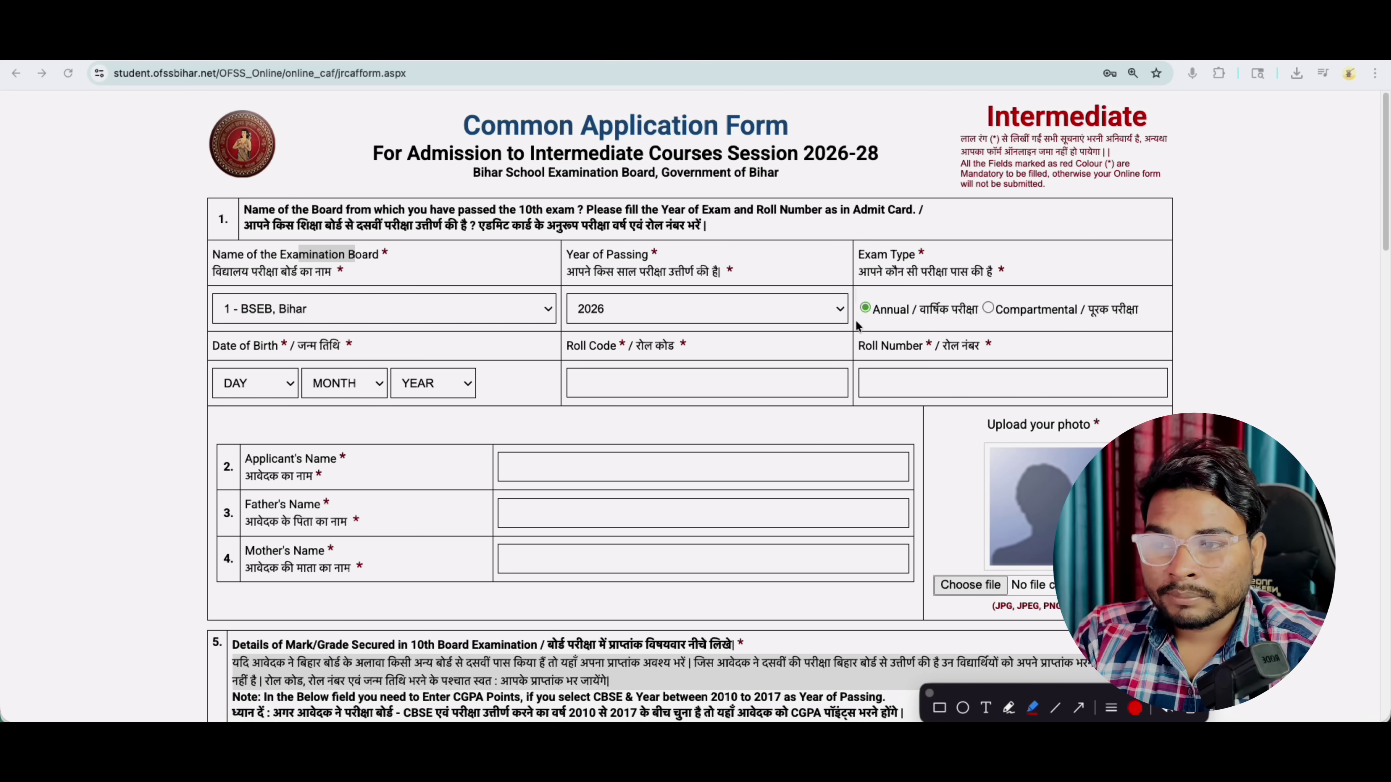
{"action": "left_click", "coordinate": [1007, 709]}
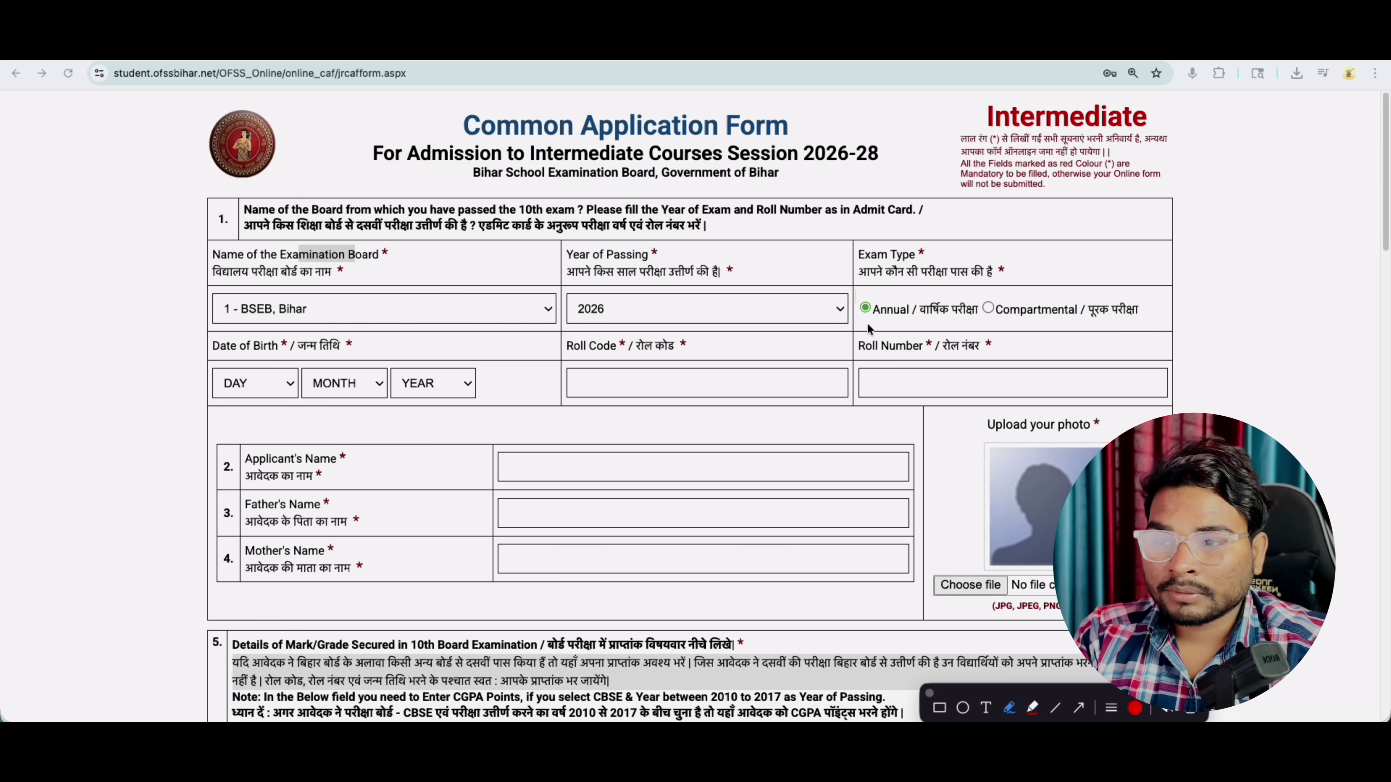
{"action": "mouse_move", "coordinate": [857, 298]}
{"action": "left_mouse_down"}
{"action": "mouse_move", "coordinate": [870, 329]}
{"action": "mouse_move", "coordinate": [977, 329]}
{"action": "mouse_move", "coordinate": [859, 293]}
{"action": "mouse_move", "coordinate": [866, 285]}
{"action": "left_mouse_up"}
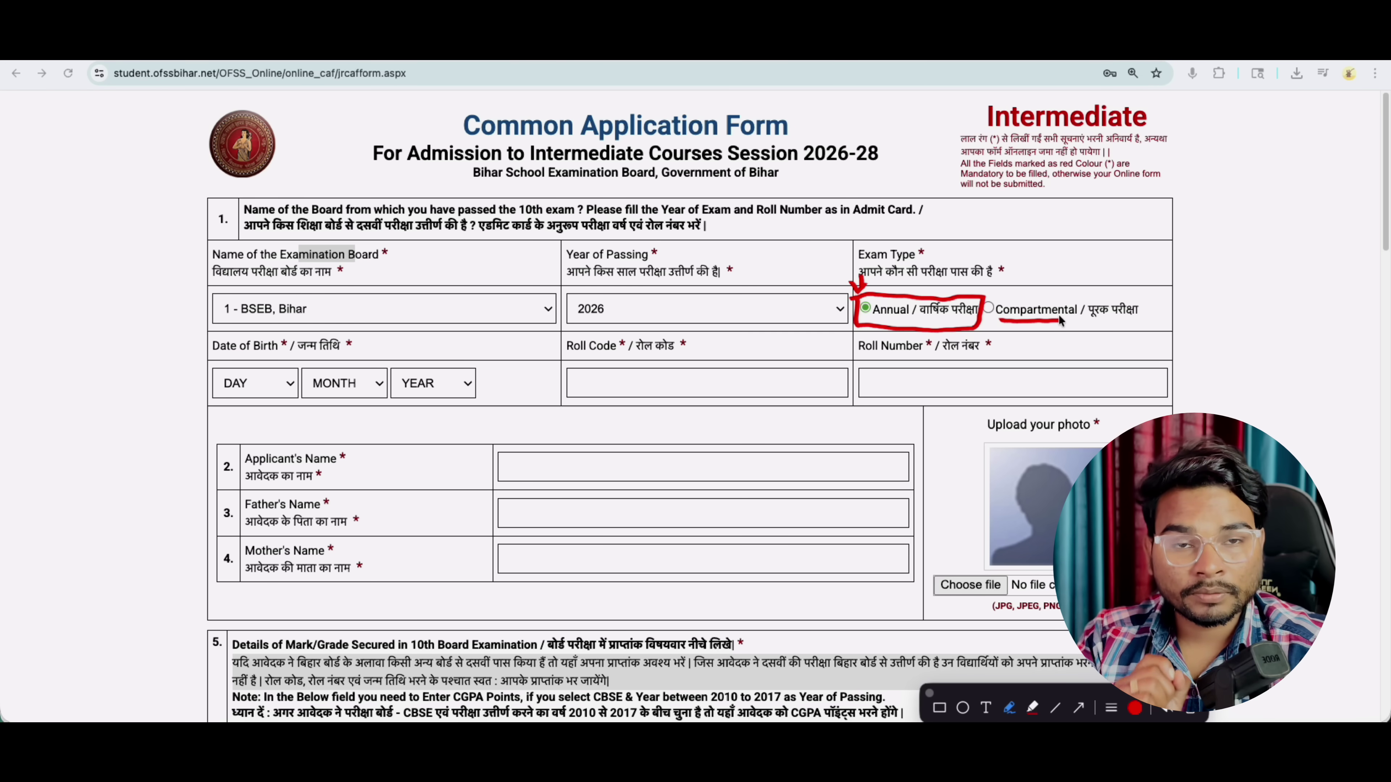
{"action": "left_click_drag", "start_coordinate": [1064, 272], "coordinate": [1090, 274]}
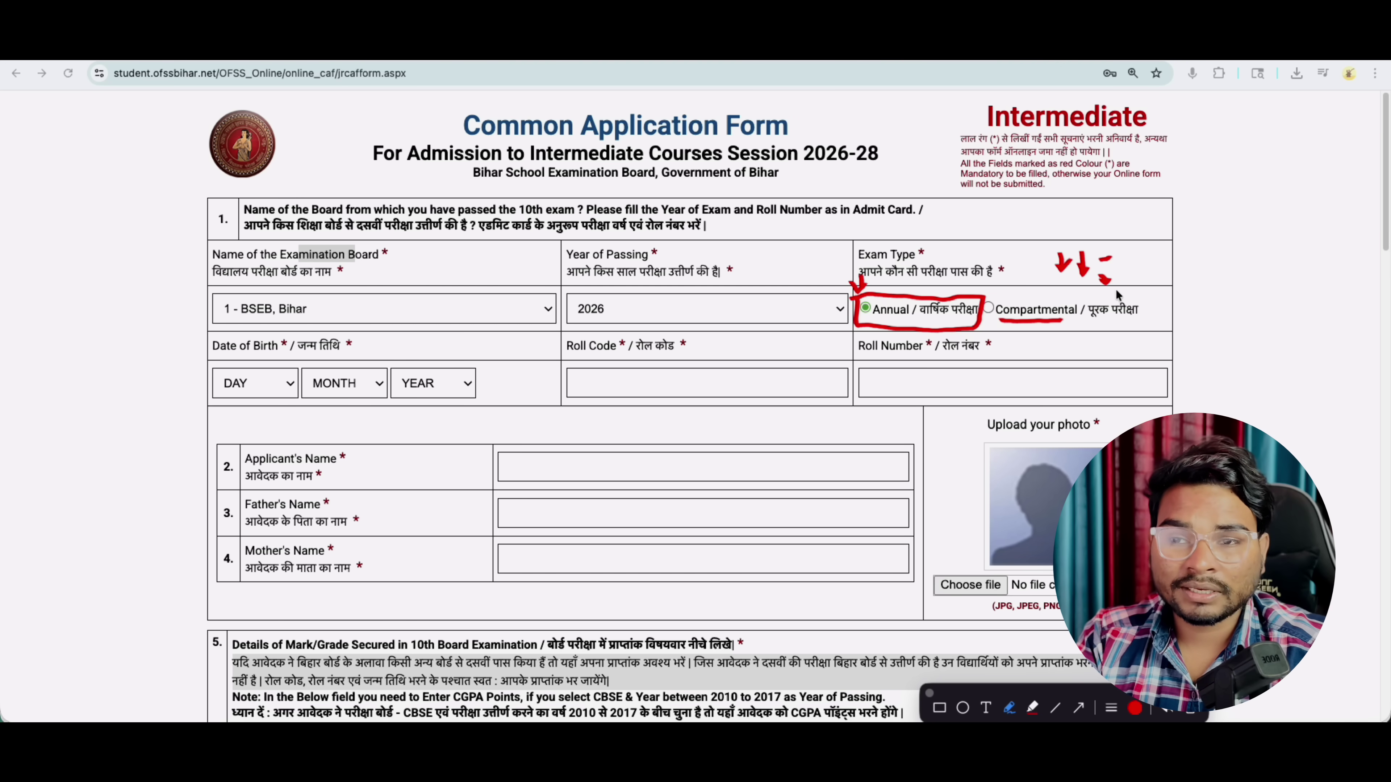
{"action": "left_click_drag", "start_coordinate": [1124, 266], "coordinate": [1141, 273]}
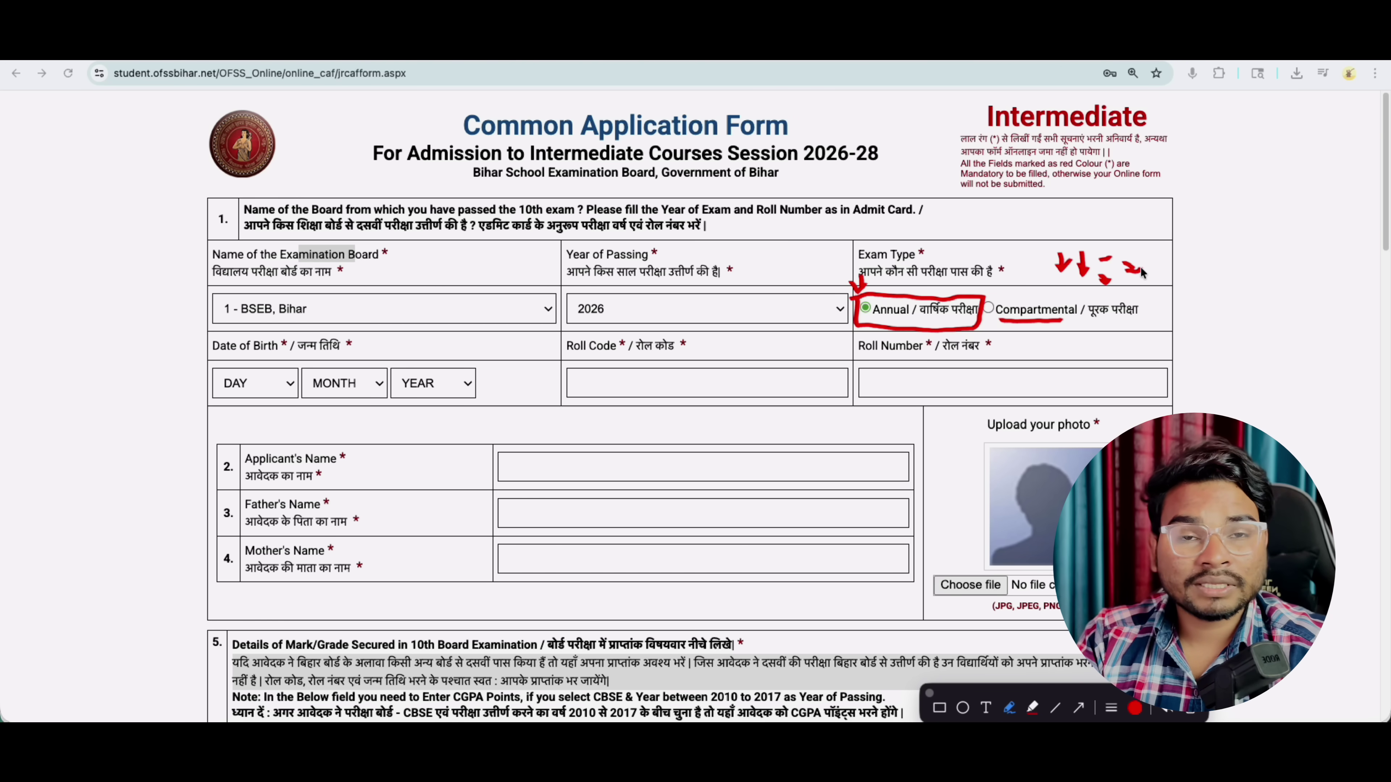
{"action": "left_click_drag", "start_coordinate": [1146, 251], "coordinate": [1162, 259]}
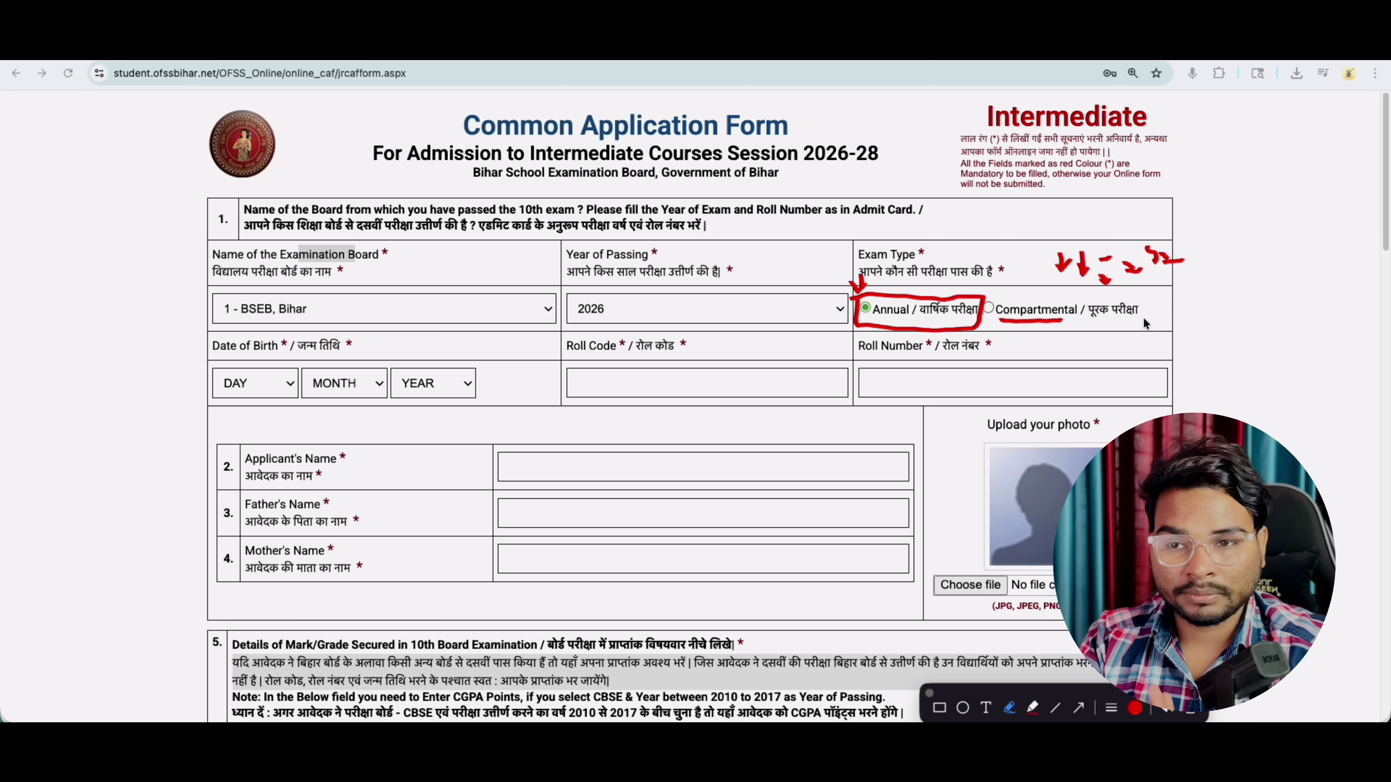
{"action": "mouse_move", "coordinate": [1087, 282]}
{"action": "left_mouse_down"}
{"action": "mouse_move", "coordinate": [1124, 236]}
{"action": "mouse_move", "coordinate": [1046, 278]}
{"action": "left_mouse_up"}
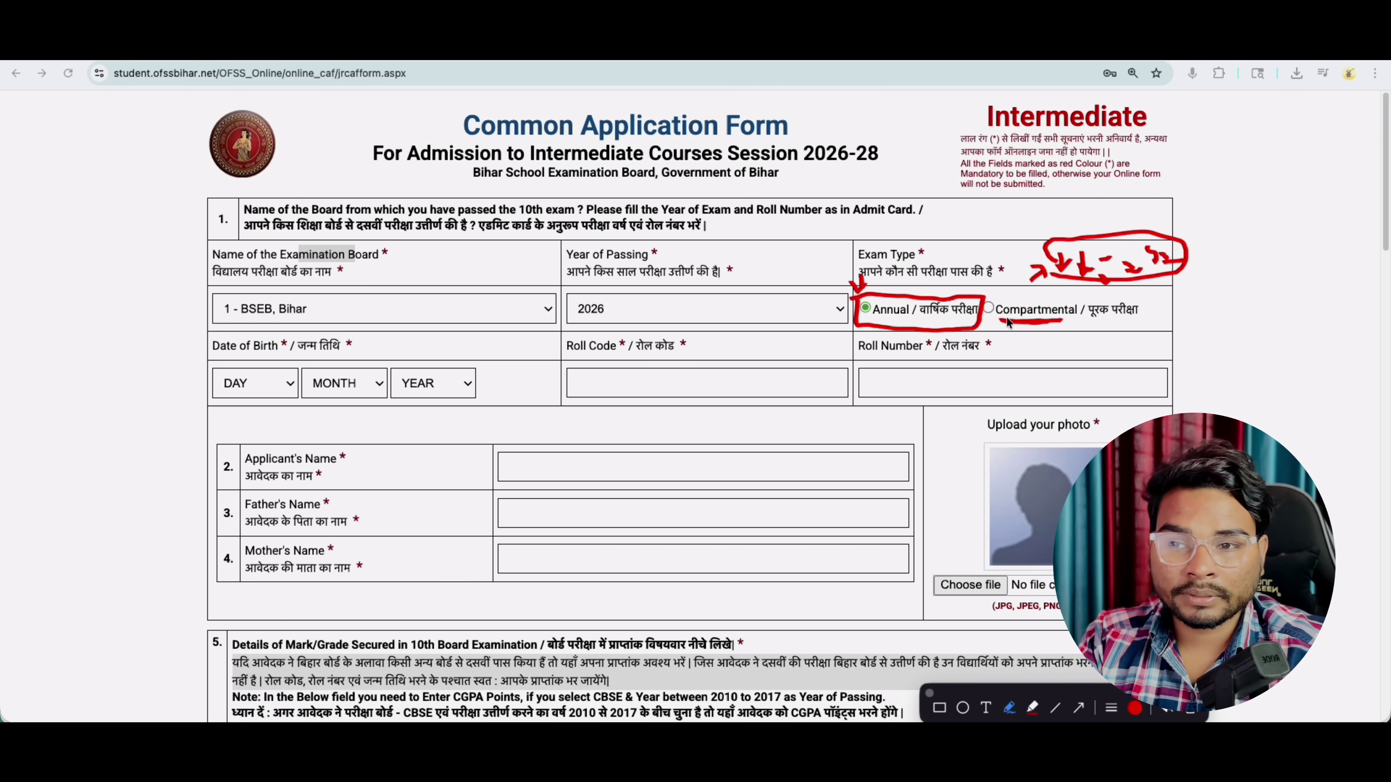
{"action": "mouse_move", "coordinate": [1071, 312]}
{"action": "left_mouse_down"}
{"action": "mouse_move", "coordinate": [1043, 296]}
{"action": "mouse_move", "coordinate": [1002, 318]}
{"action": "left_mouse_up"}
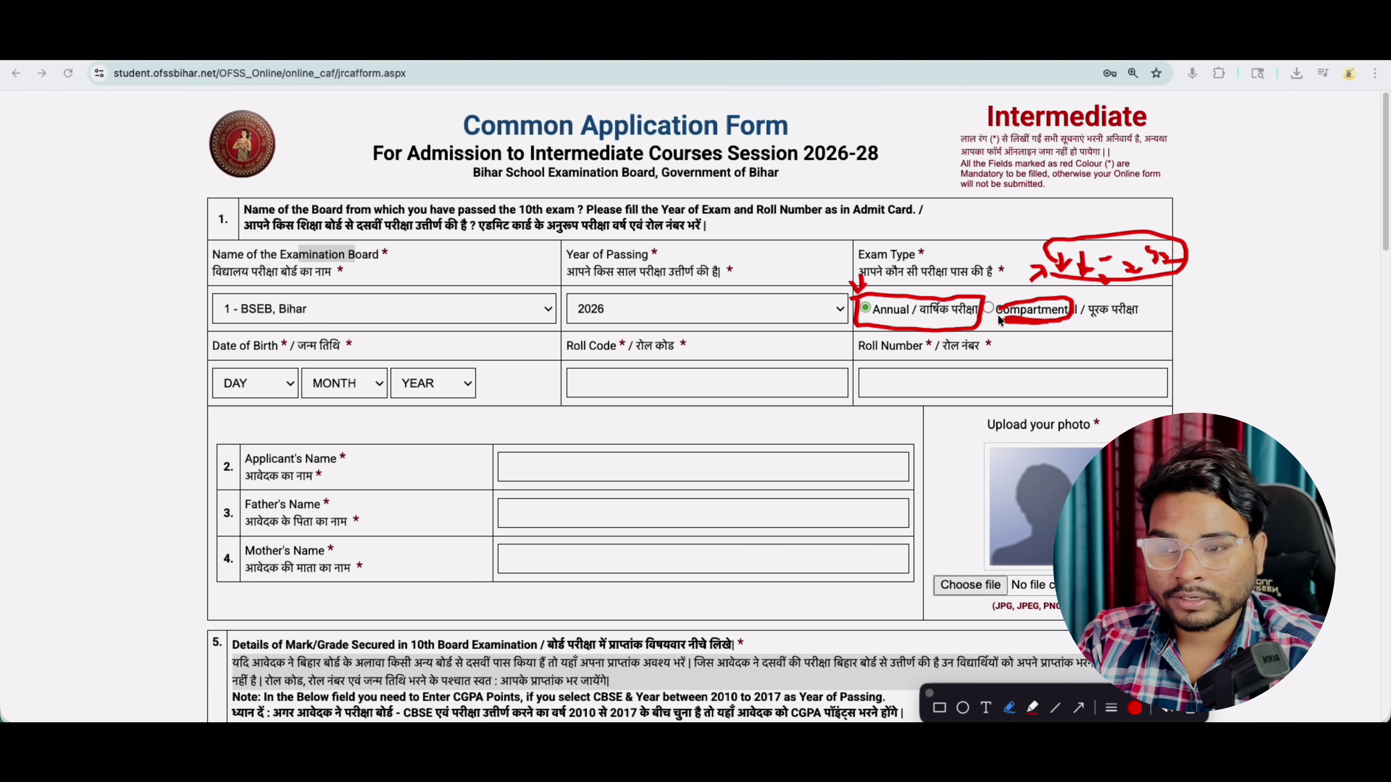
{"action": "left_click", "coordinate": [929, 694]}
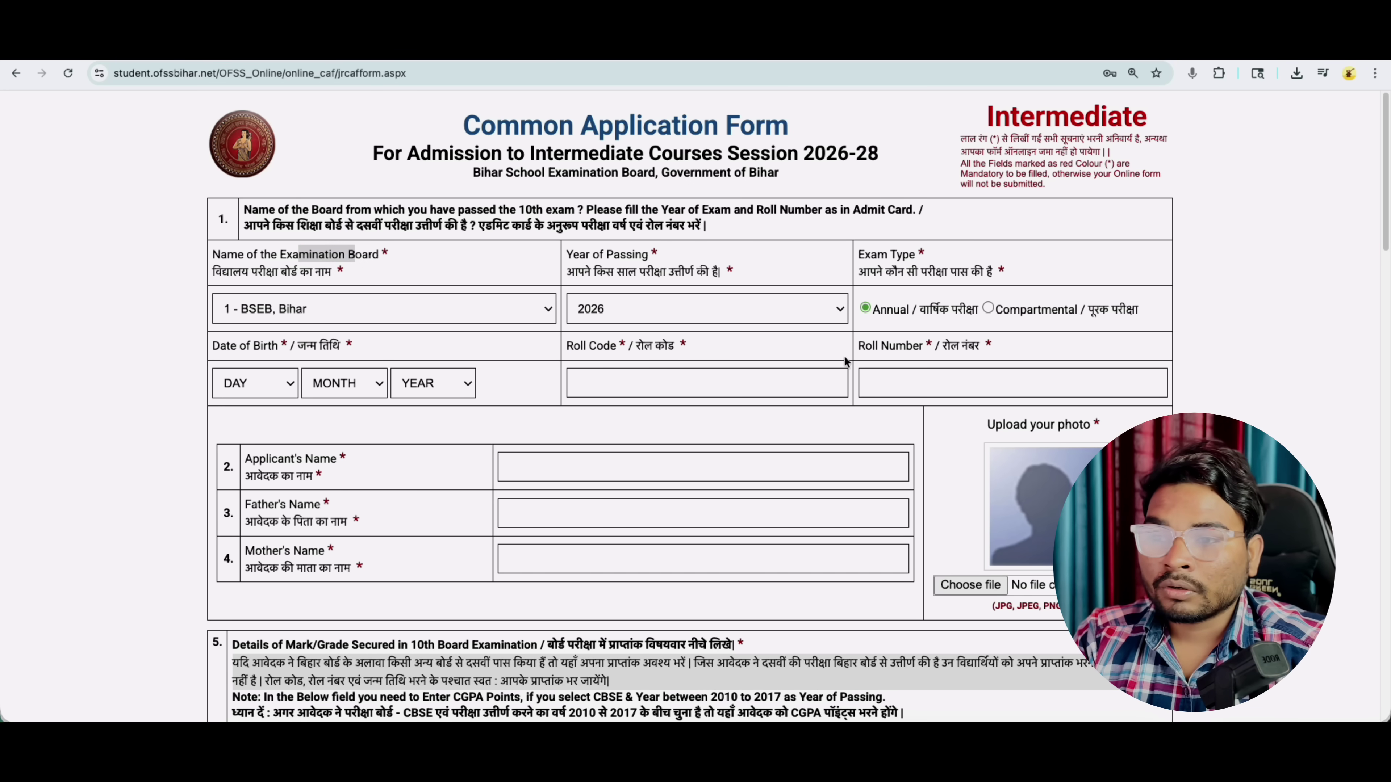
Review the Roll Number field and the 10th marks: 398 obtained out of 500.
{"action": "left_click_drag", "start_coordinate": [860, 345], "coordinate": [916, 348]}
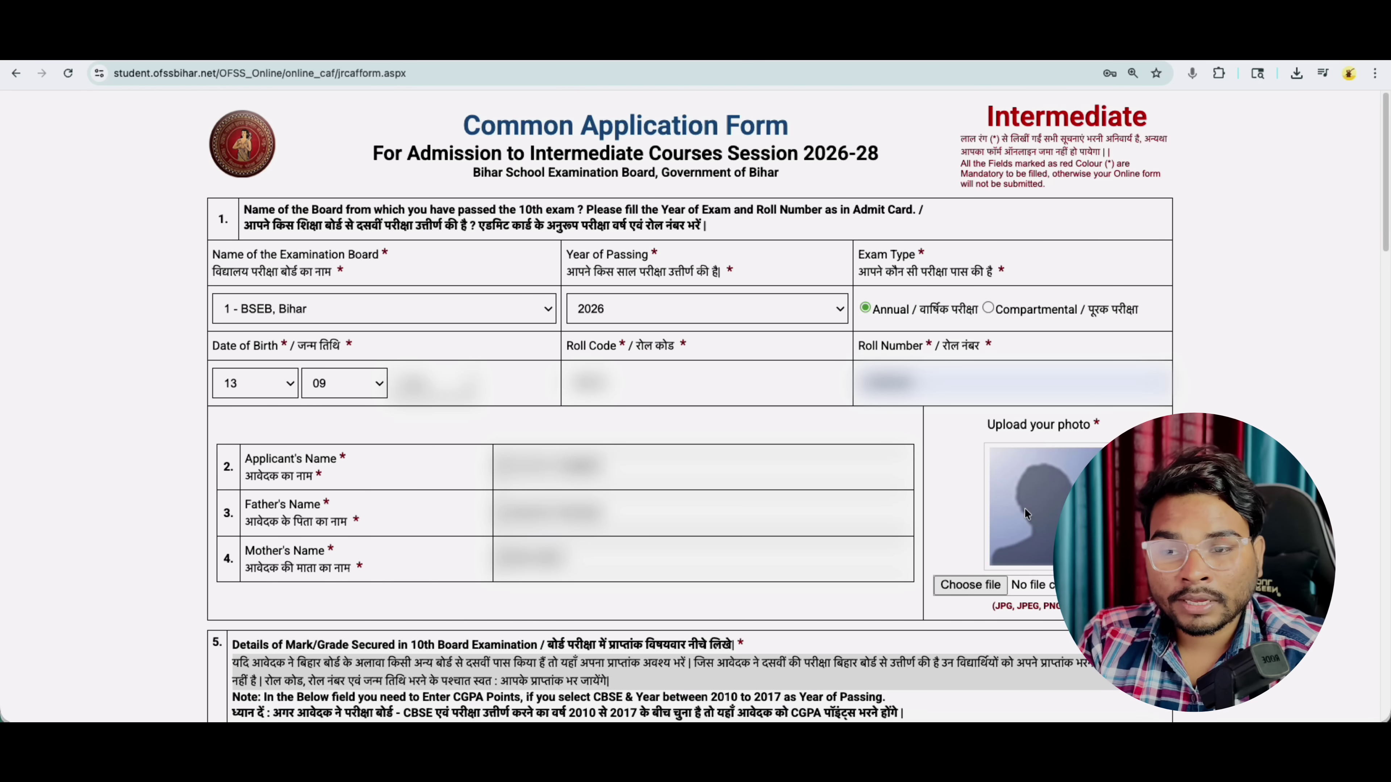
{"action": "scroll", "coordinate": [1041, 503], "scroll_direction": "down", "scroll_amount": 8}
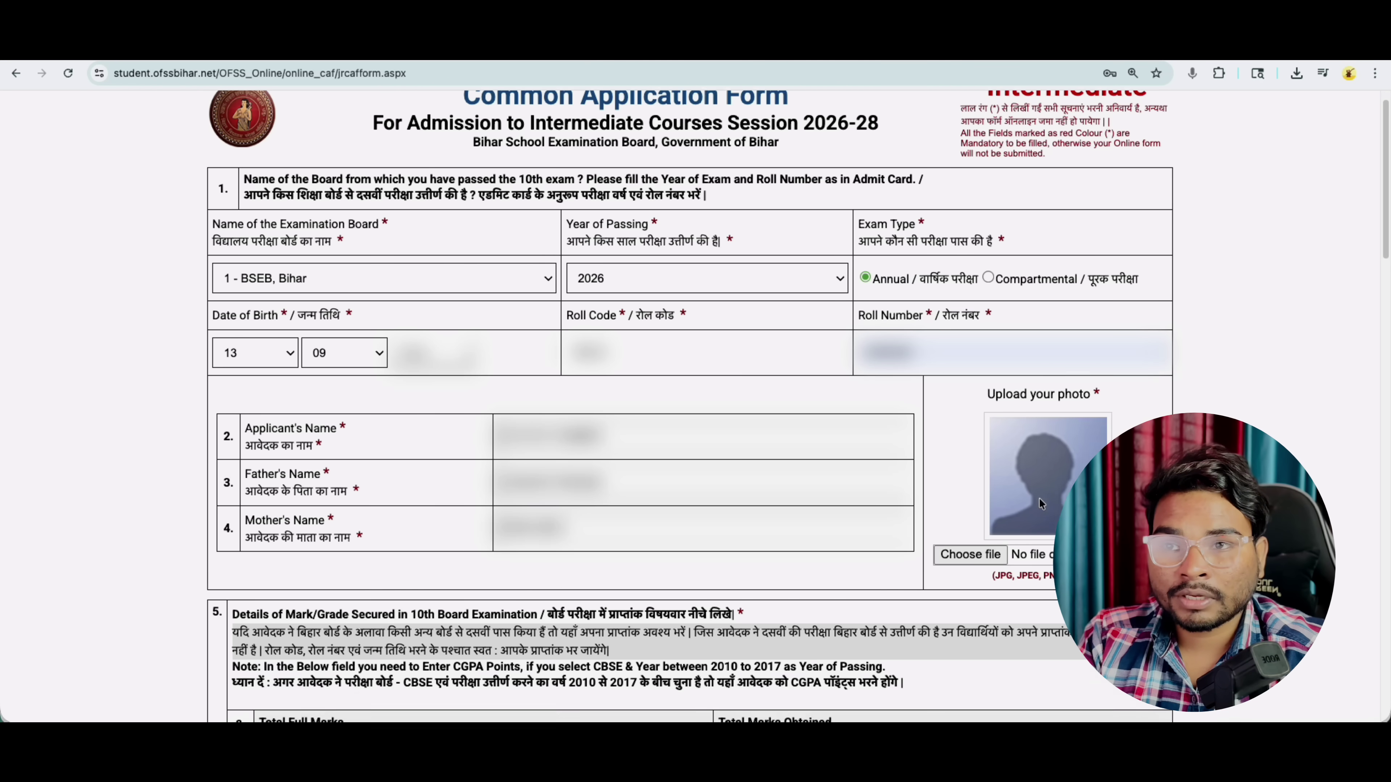
{"action": "scroll", "coordinate": [1039, 498], "scroll_direction": "down", "scroll_amount": 1}
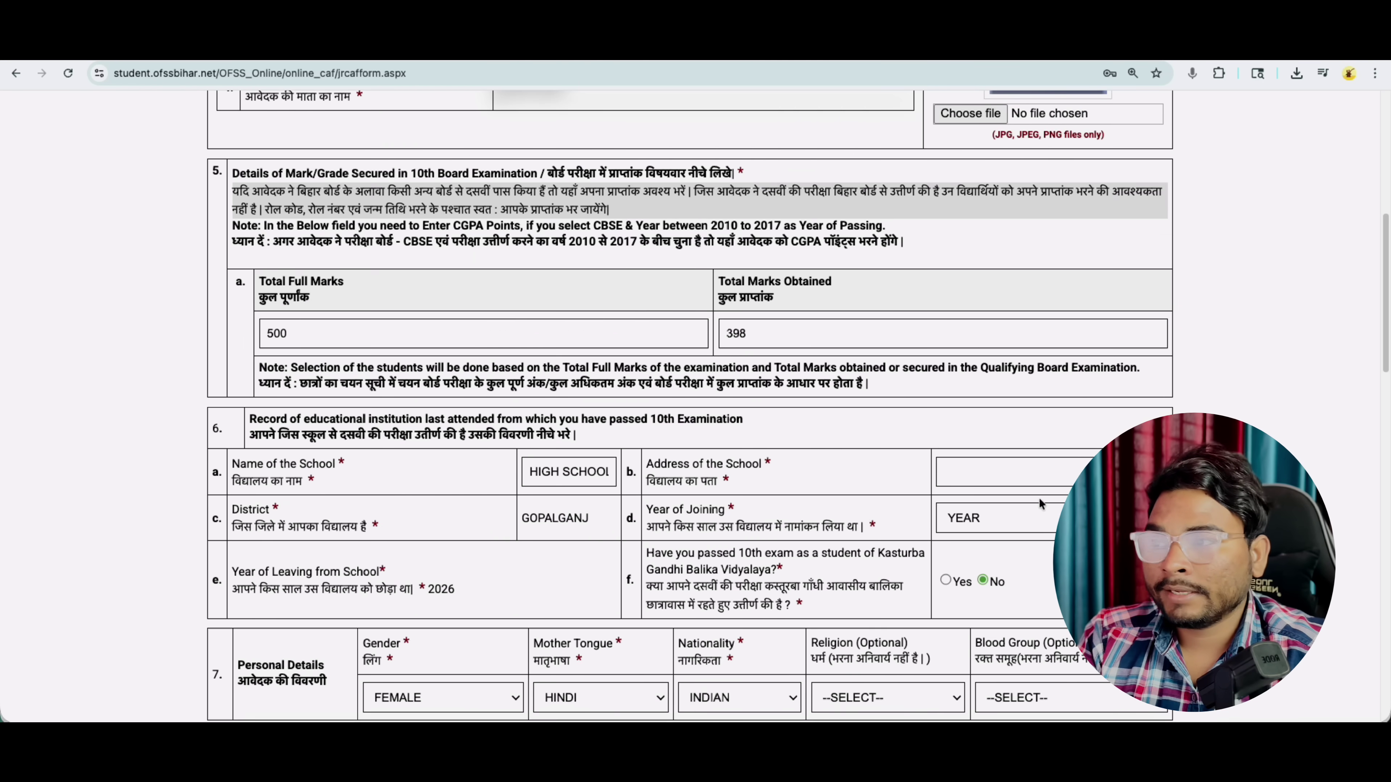
{"action": "left_click_drag", "start_coordinate": [267, 335], "coordinate": [283, 336]}
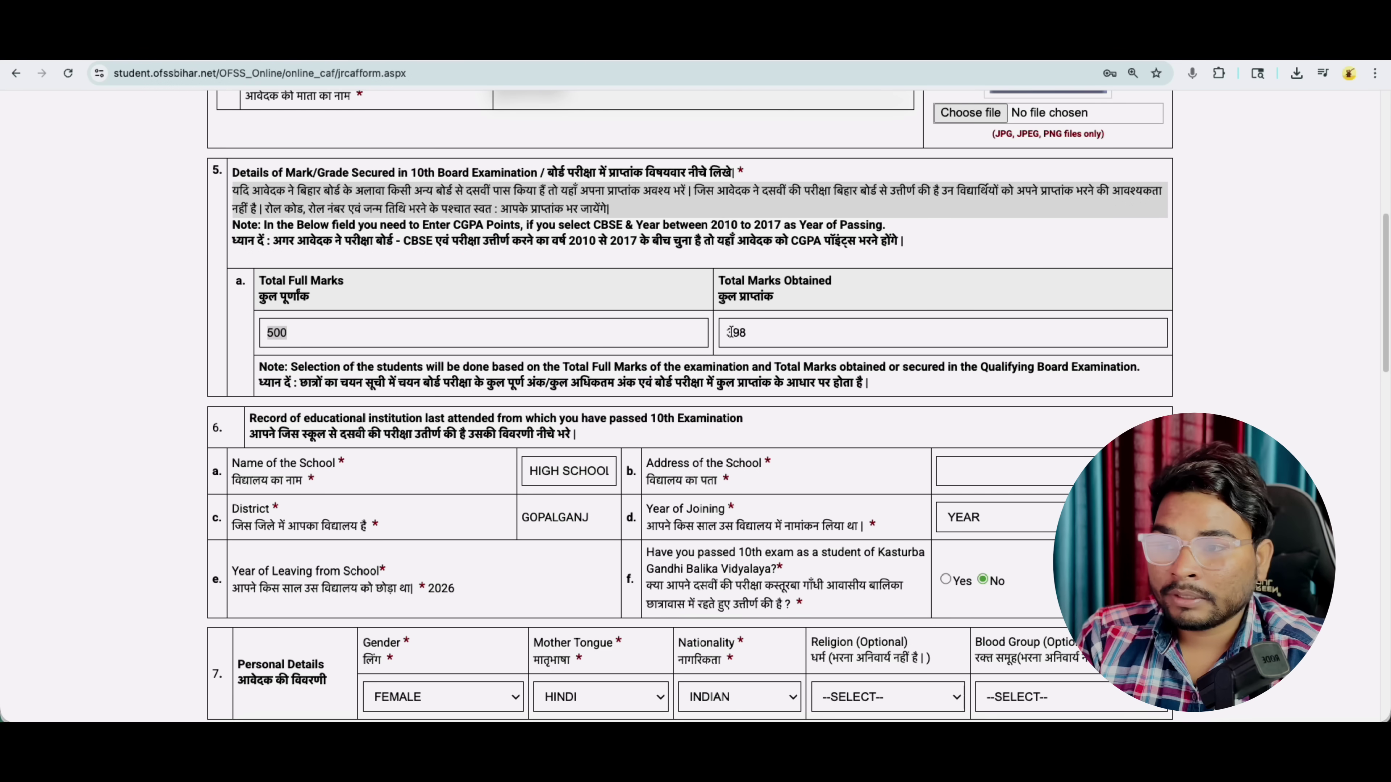
{"action": "left_click_drag", "start_coordinate": [729, 333], "coordinate": [746, 332]}
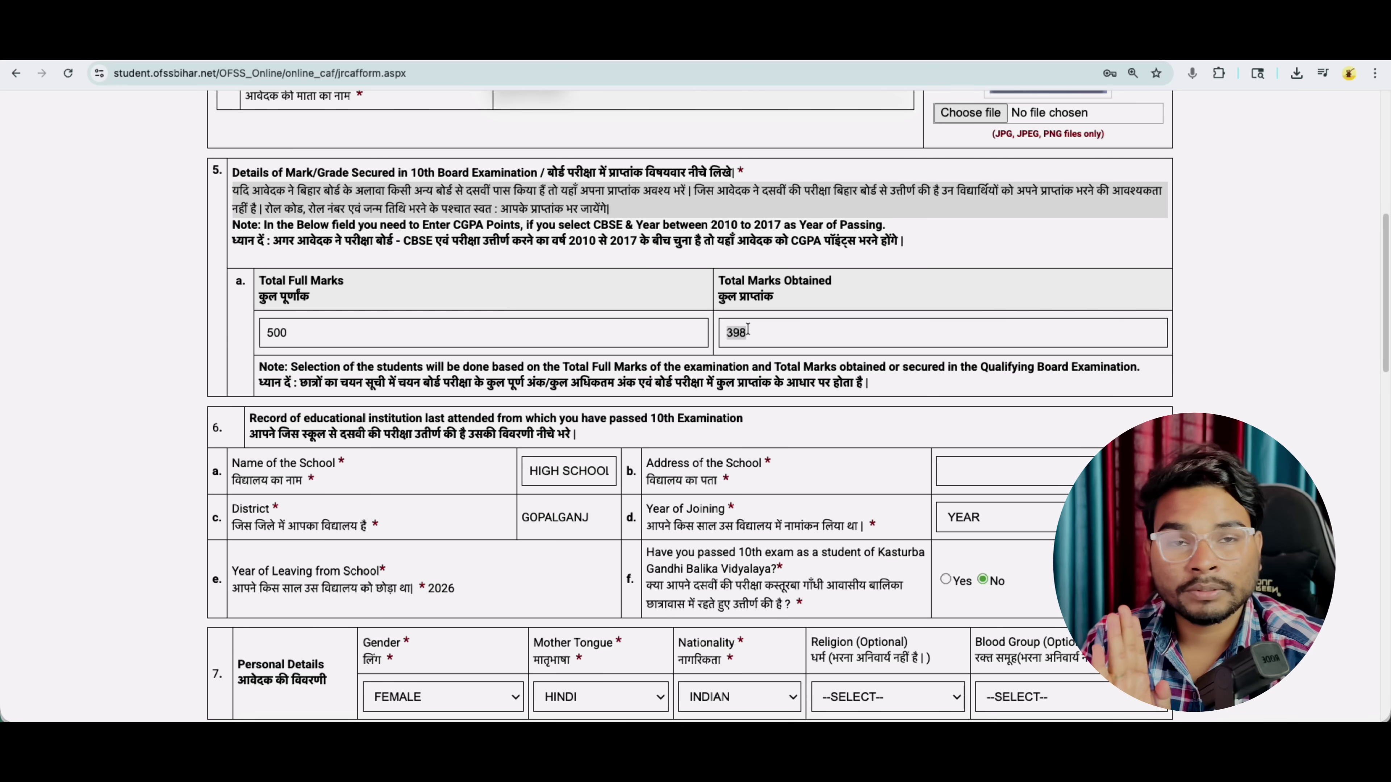
{"action": "left_click", "coordinate": [762, 332]}
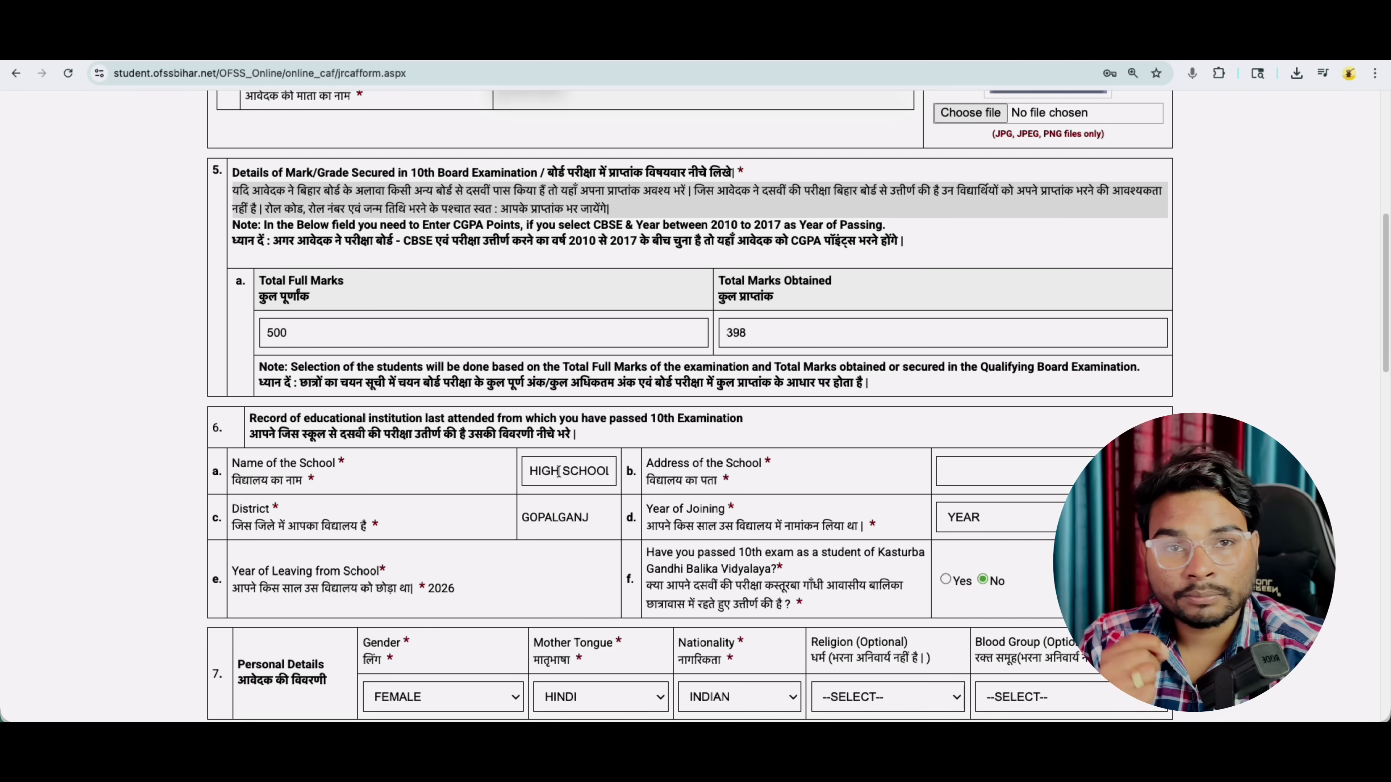
Set the year of joining school to 2024.
{"action": "left_click", "coordinate": [650, 482]}
{"action": "left_click_drag", "start_coordinate": [650, 482], "coordinate": [707, 482]}
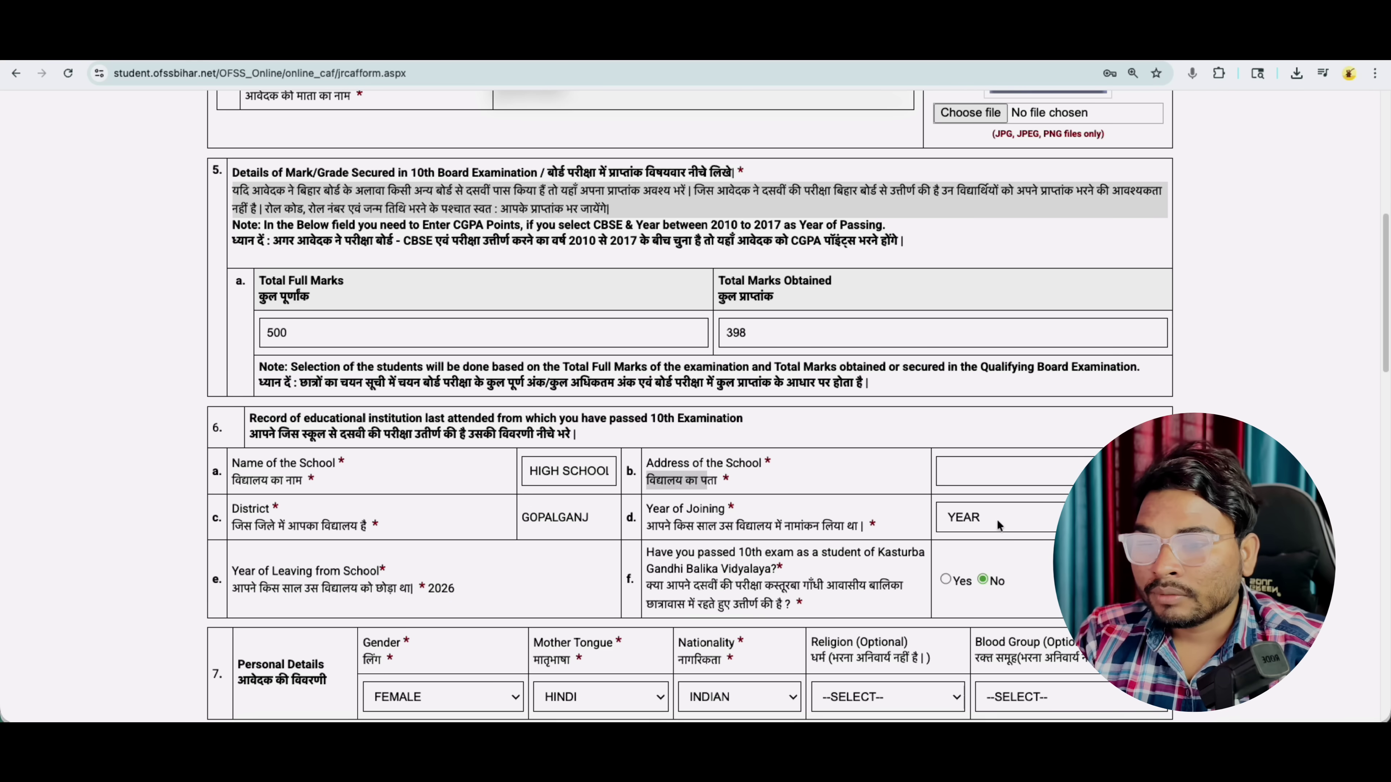
{"action": "left_click", "coordinate": [976, 523]}
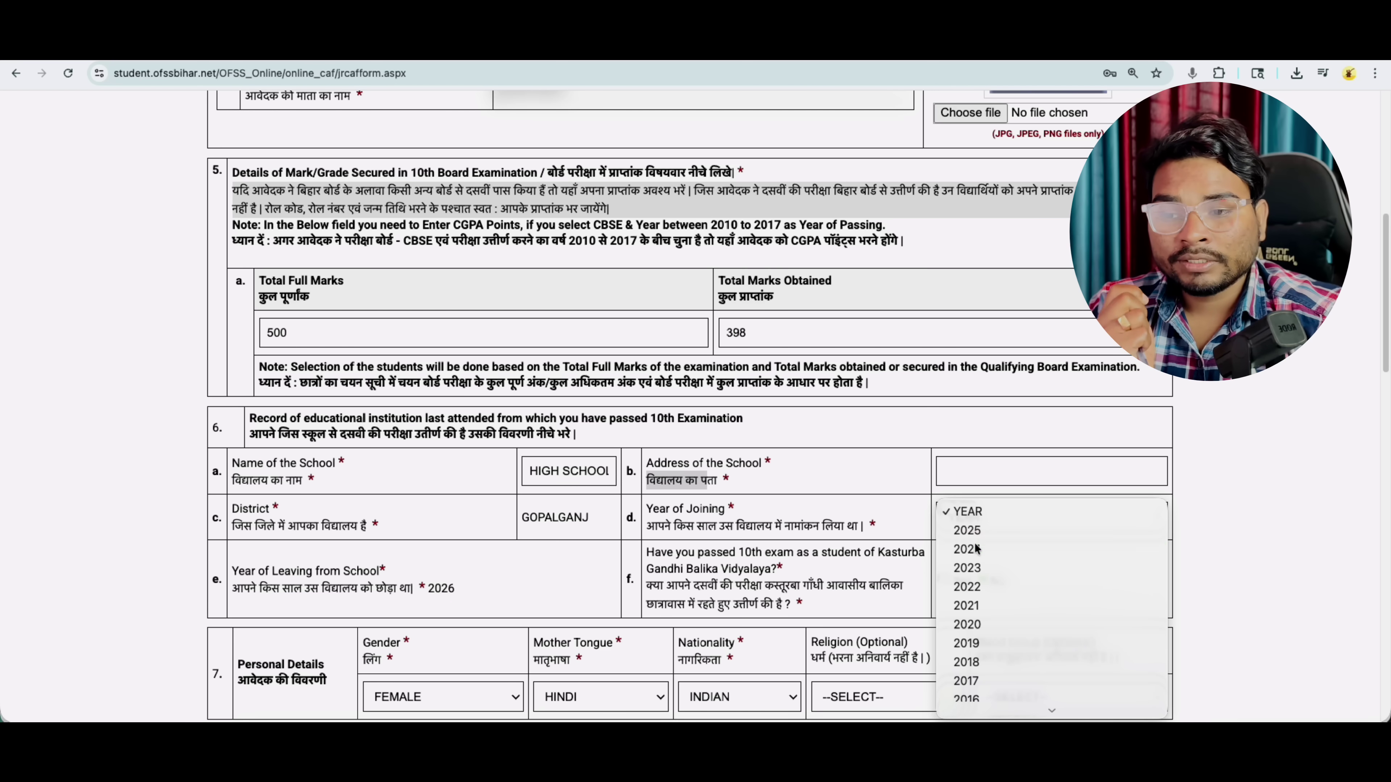
{"action": "left_click", "coordinate": [975, 546]}
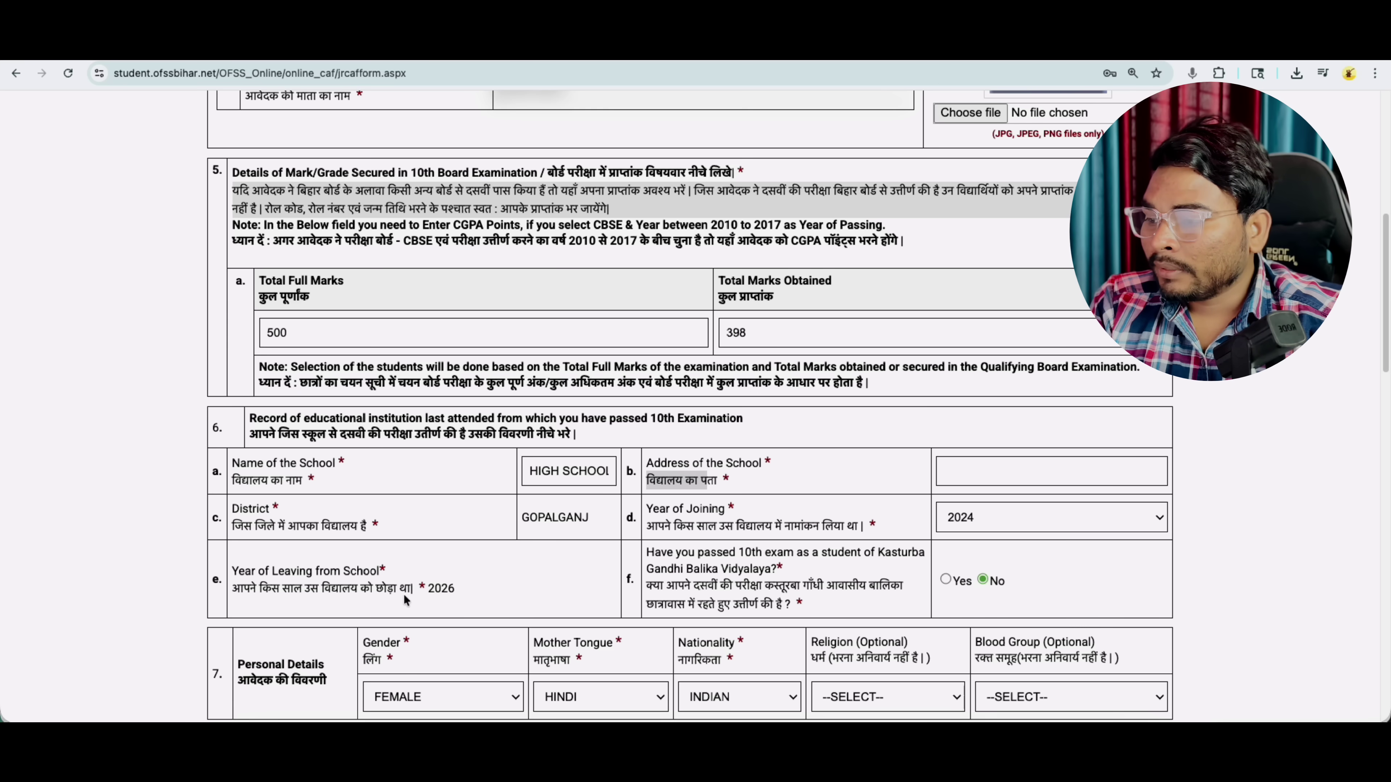
Note the 2026 leaving year and leave the Kasturba Balika Vidyalaya question answered No.
{"action": "left_click_drag", "start_coordinate": [428, 593], "coordinate": [450, 591]}
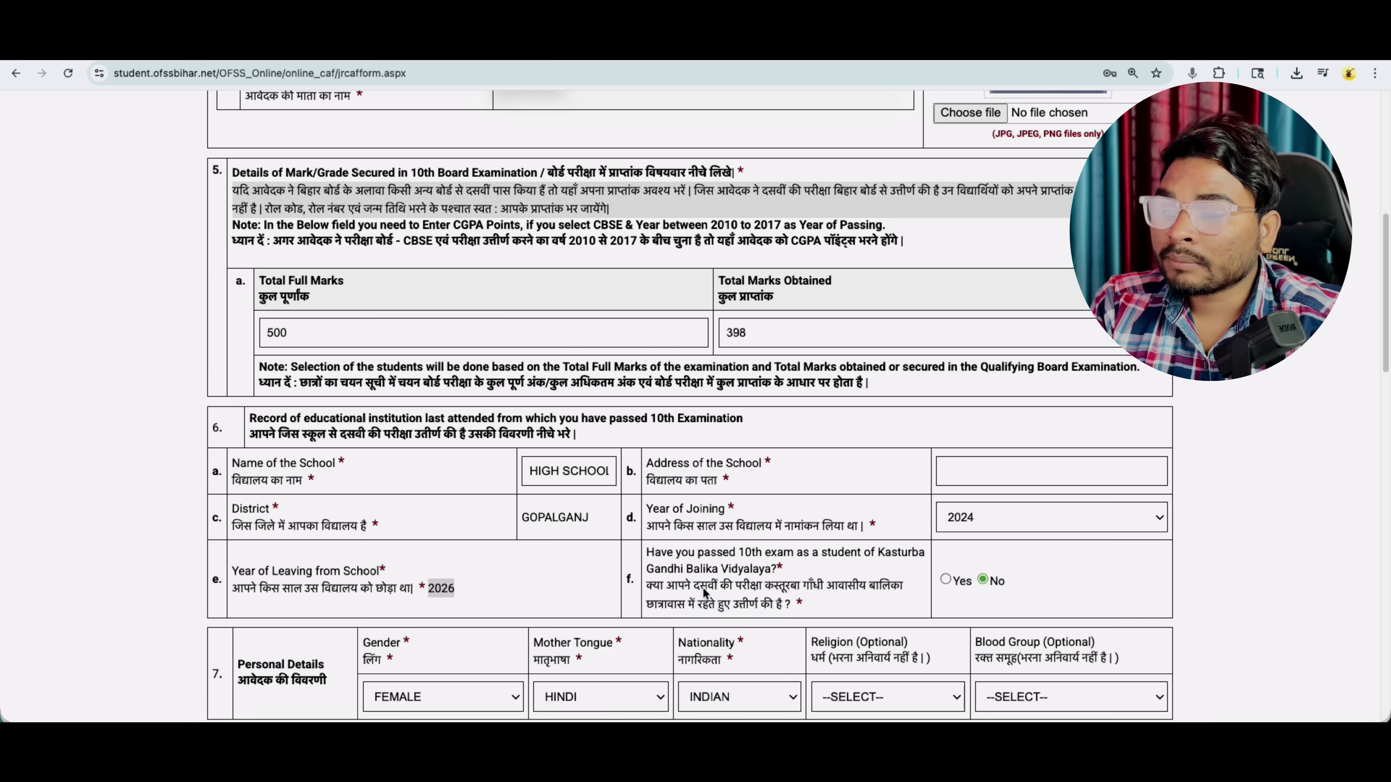
{"action": "left_click_drag", "start_coordinate": [763, 590], "coordinate": [878, 586]}
{"action": "left_click_drag", "start_coordinate": [695, 606], "coordinate": [715, 608]}
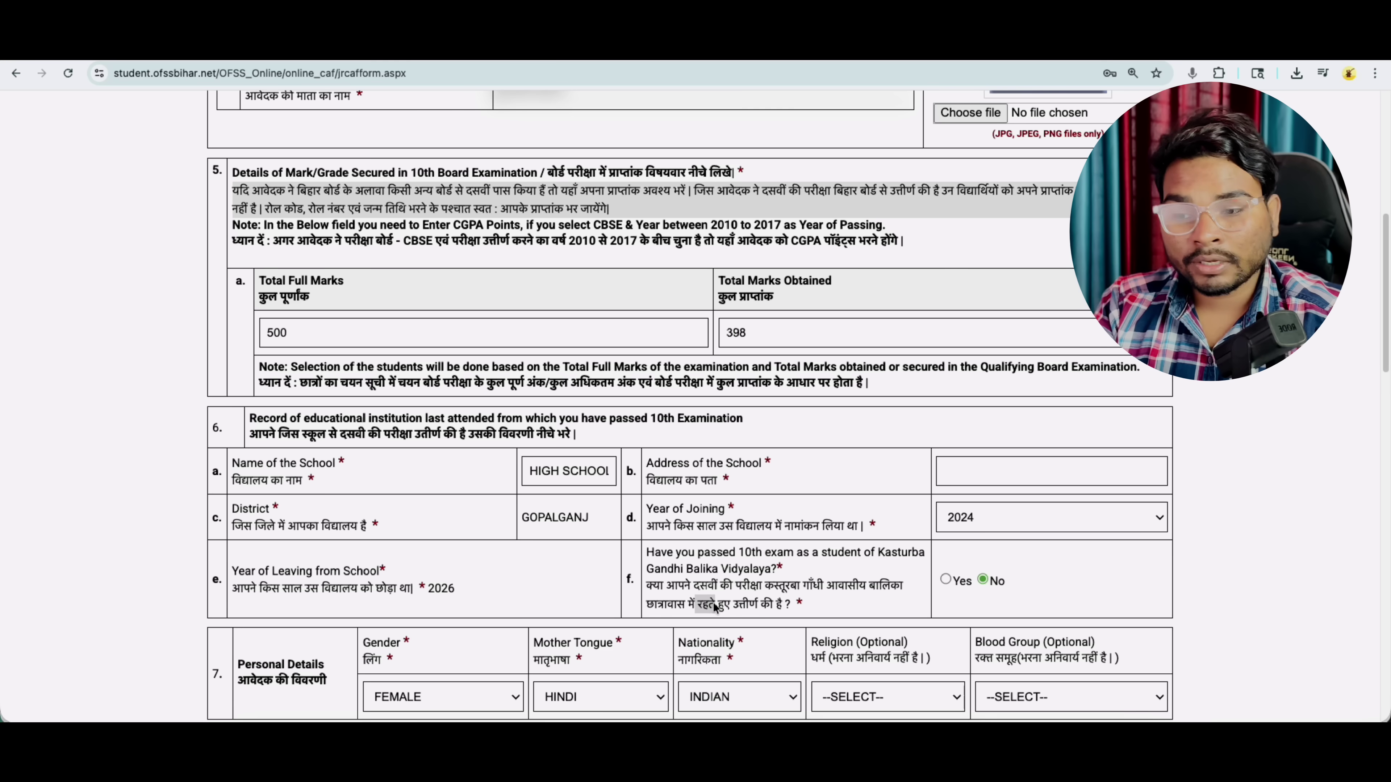
{"action": "left_click", "coordinate": [948, 580]}
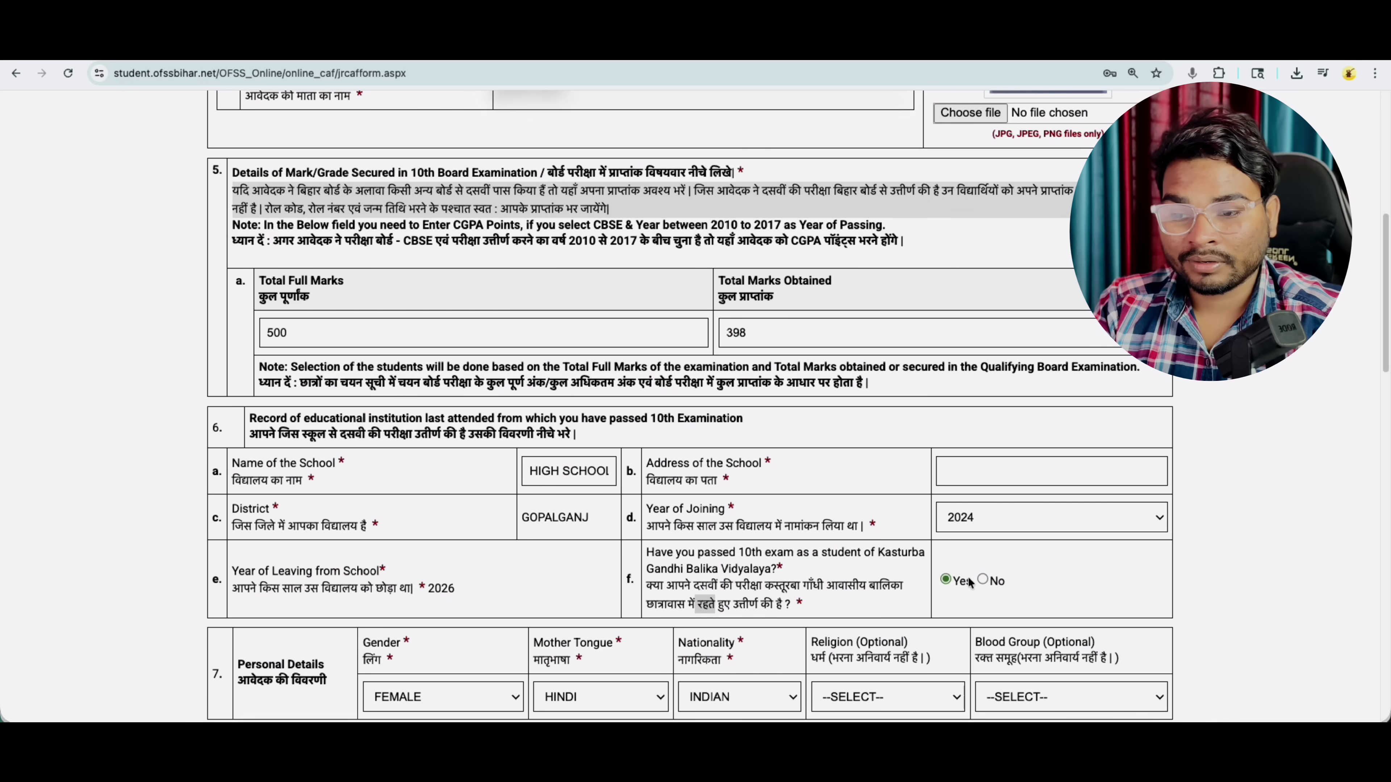
{"action": "left_click", "coordinate": [983, 578]}
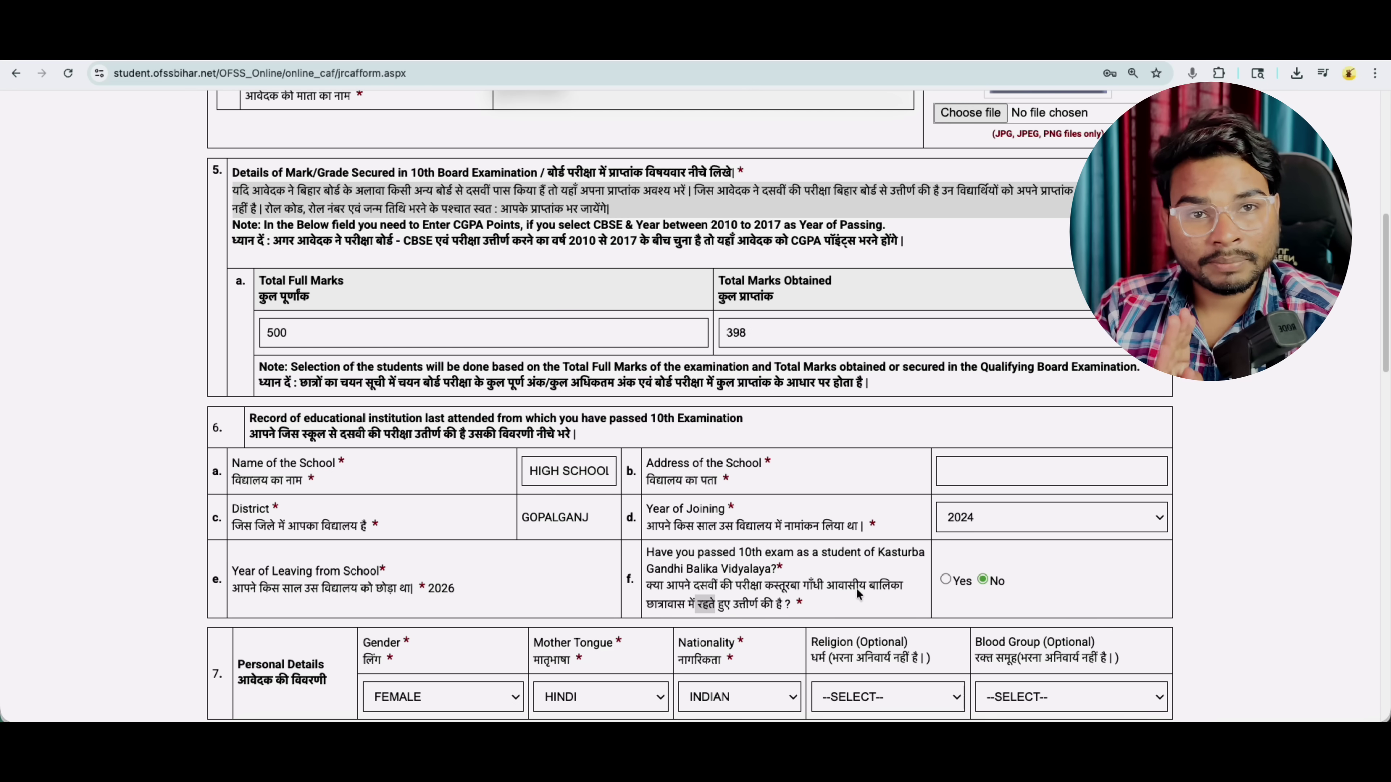
{"action": "scroll", "coordinate": [954, 583], "scroll_direction": "down", "scroll_amount": 5}
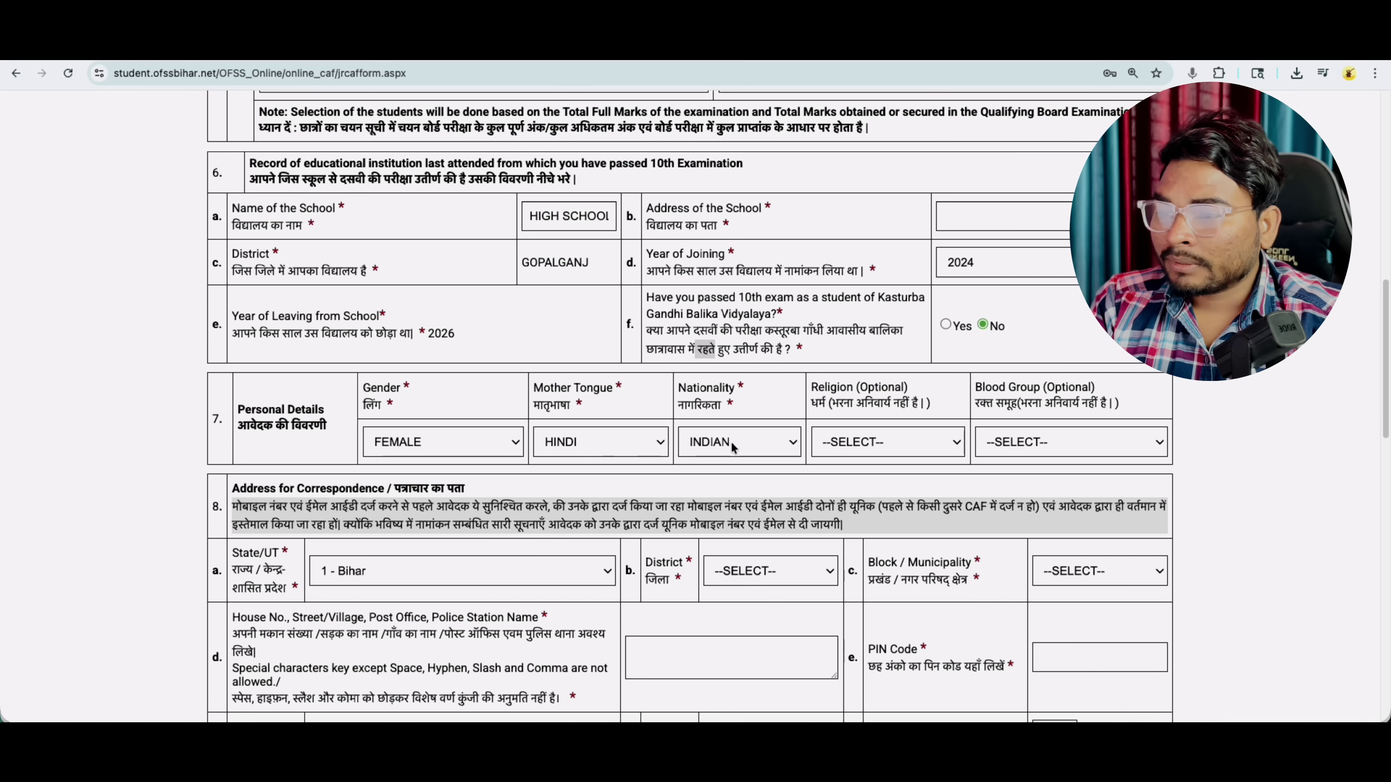
Set religion to HINDU, leaving blood group unset.
{"action": "left_click", "coordinate": [870, 445]}
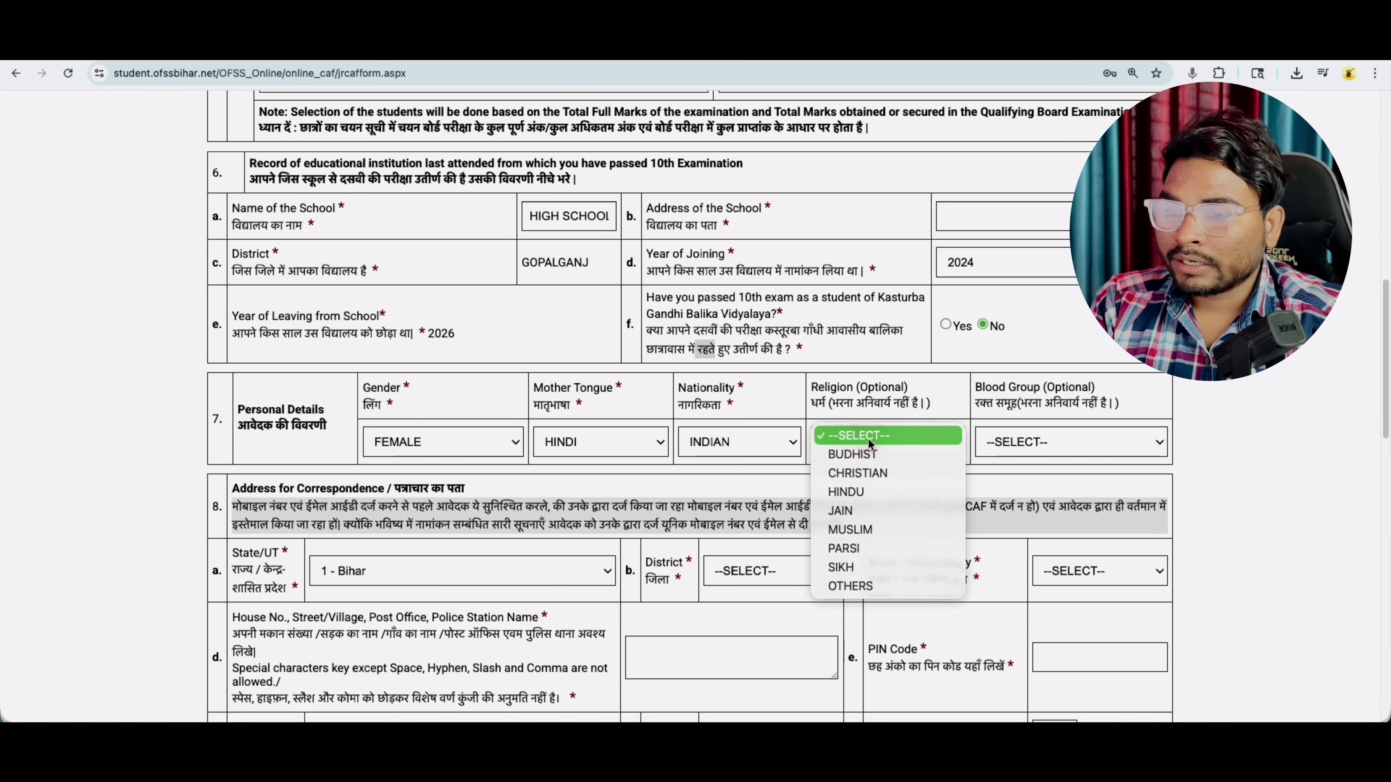
{"action": "left_click", "coordinate": [863, 485]}
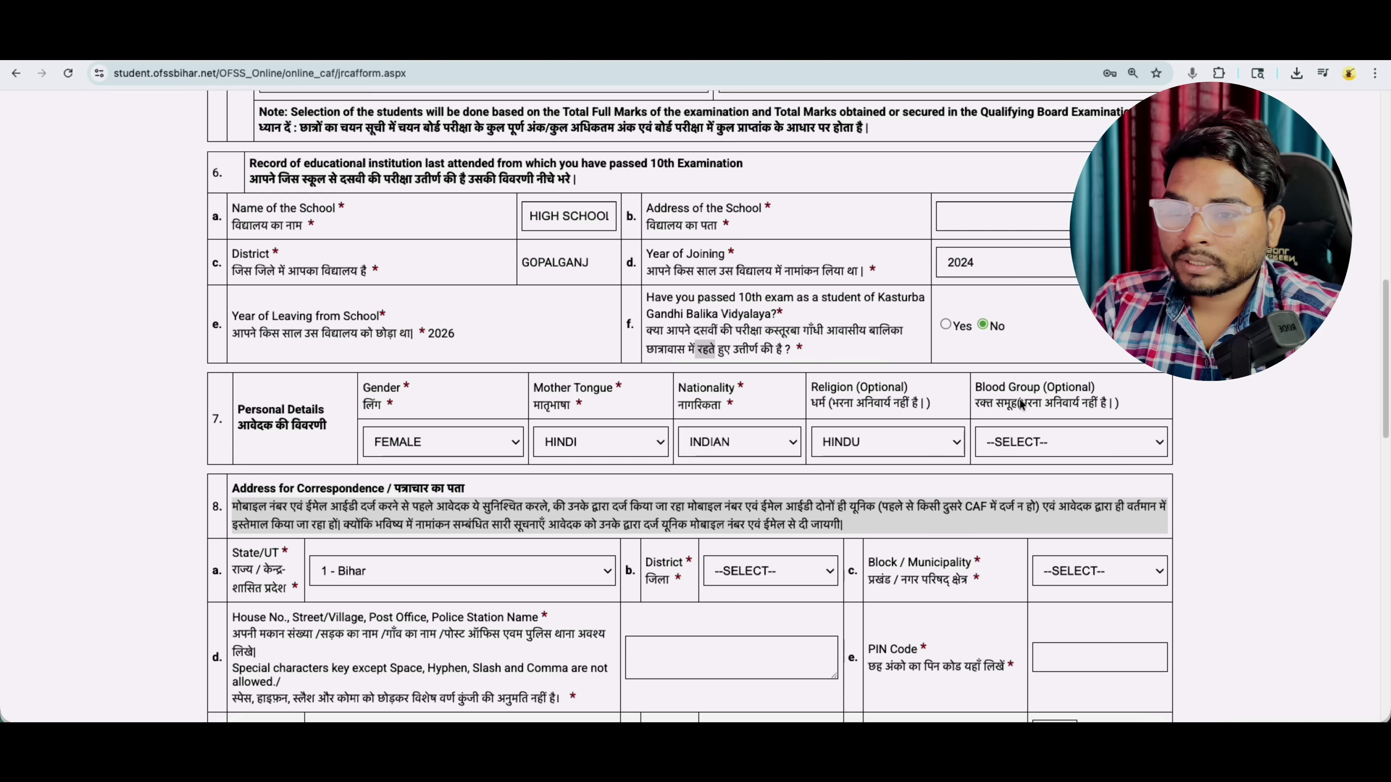
{"action": "left_click_drag", "start_coordinate": [980, 387], "coordinate": [1026, 387]}
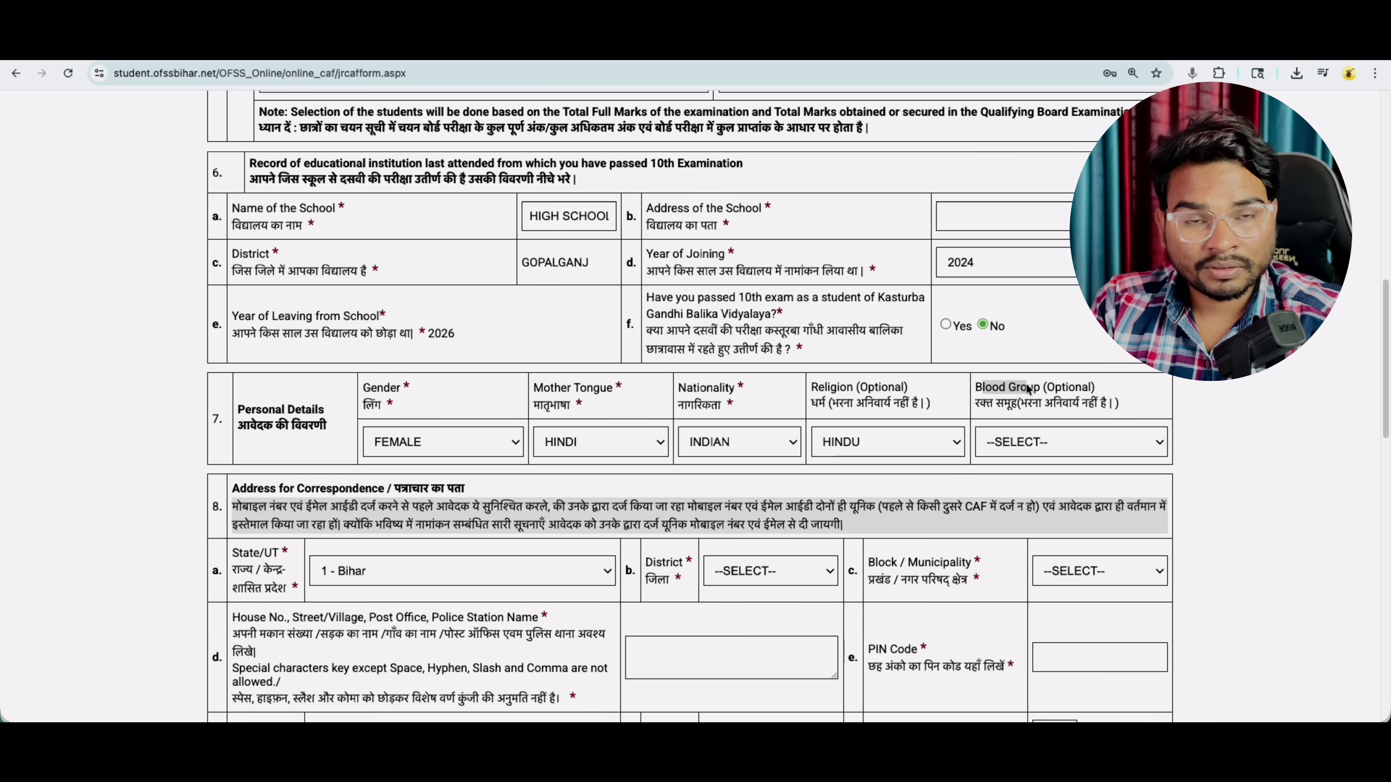
{"action": "left_click", "coordinate": [1035, 443]}
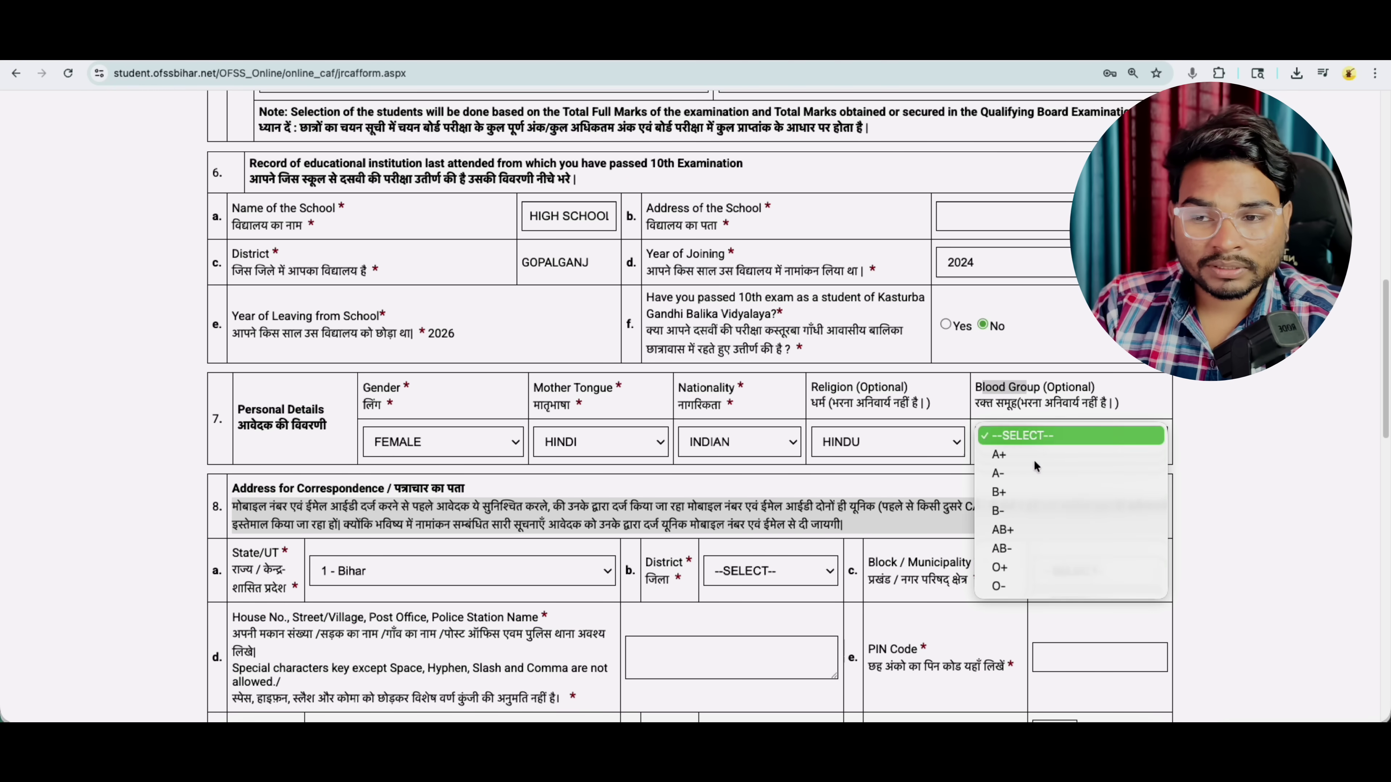
{"action": "left_click", "coordinate": [1045, 441]}
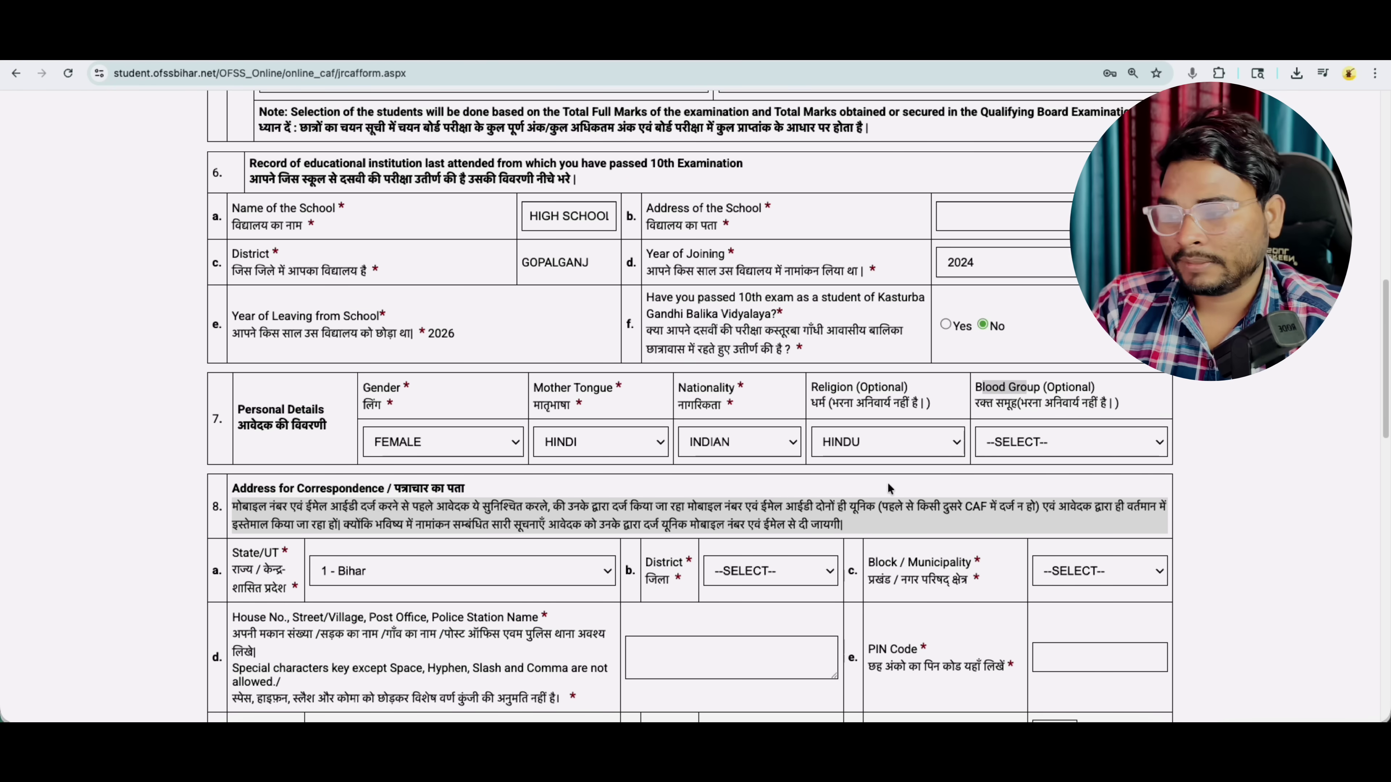
Set the correspondence district to GOPALGANJ and block to BARAULI, reviewing the address instructions.
{"action": "scroll", "coordinate": [462, 494], "scroll_direction": "down", "scroll_amount": 2}
{"action": "scroll", "coordinate": [427, 503], "scroll_direction": "down", "scroll_amount": 2}
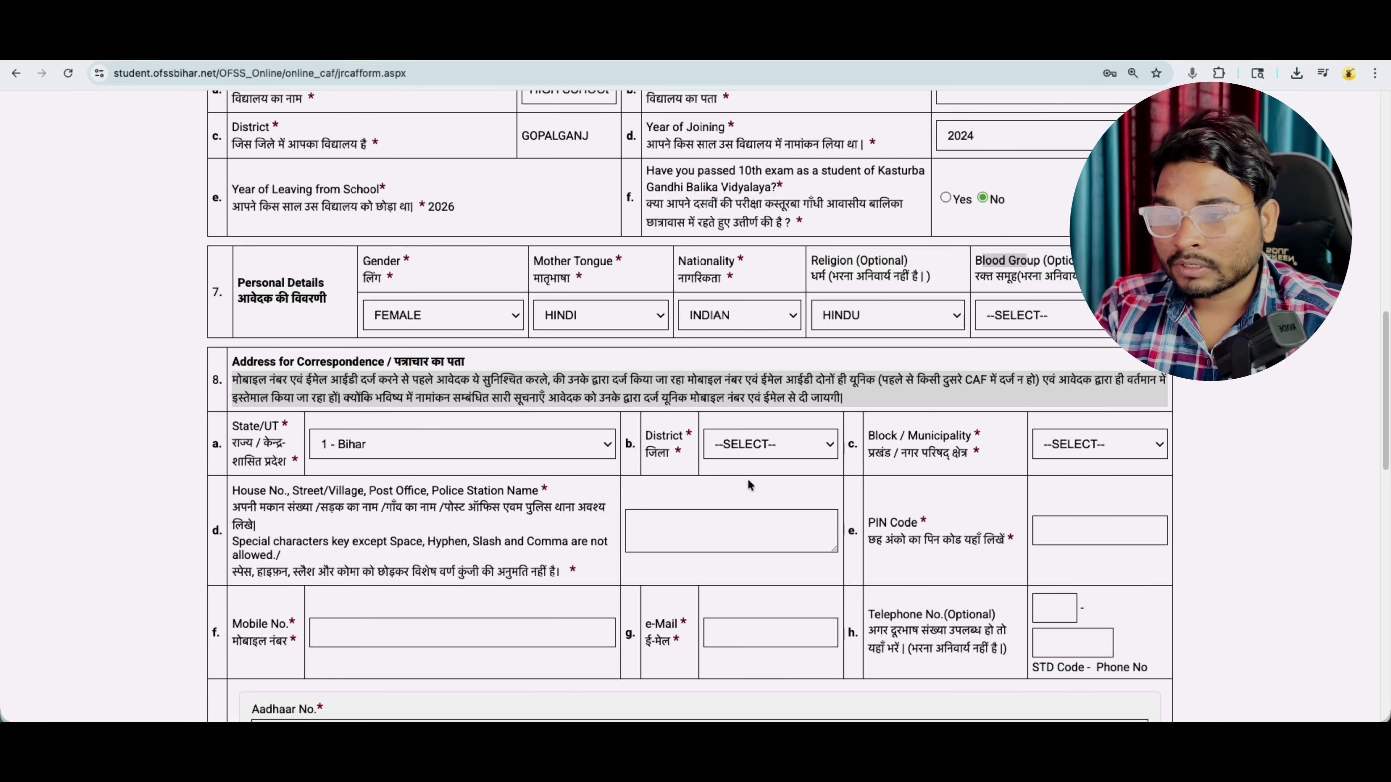
{"action": "left_click", "coordinate": [767, 444]}
{"action": "left_click", "coordinate": [772, 663]}
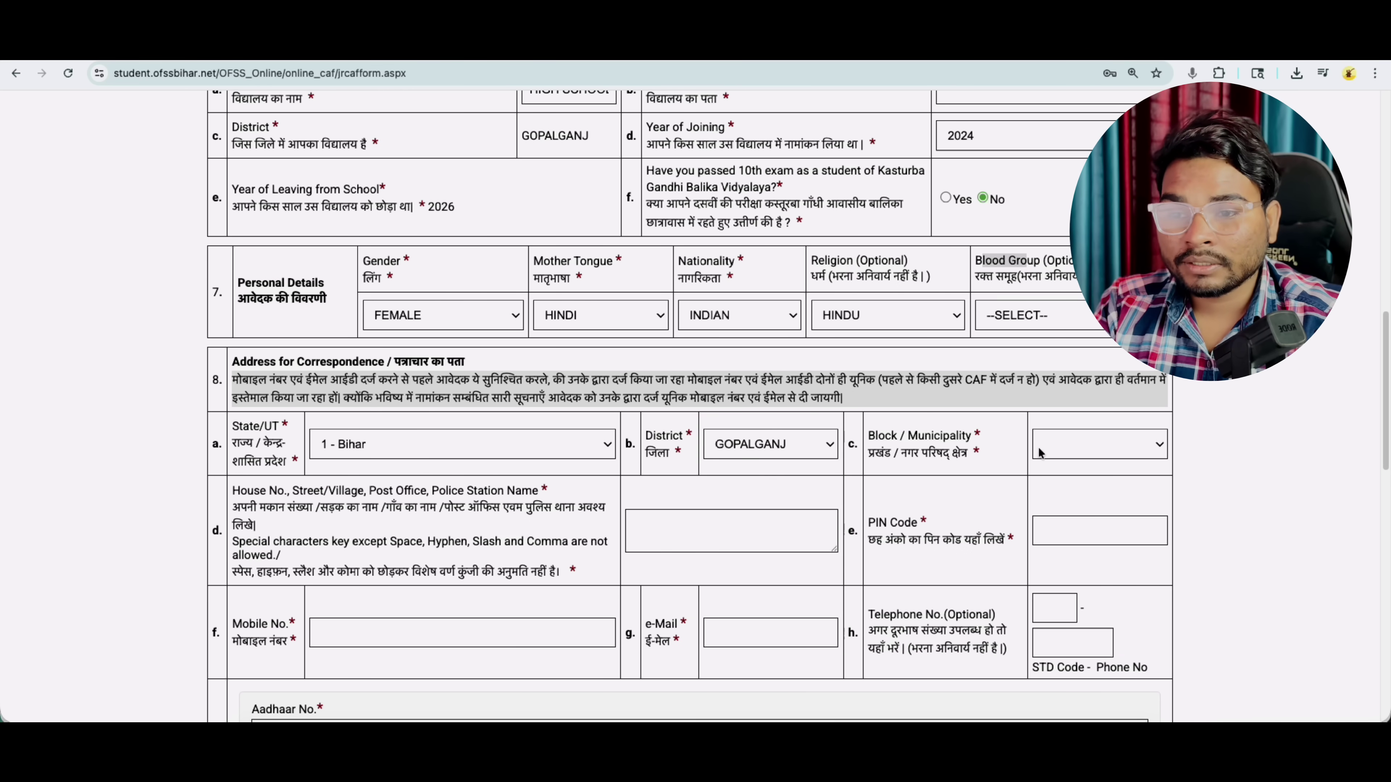
{"action": "left_click", "coordinate": [1051, 447]}
{"action": "left_click", "coordinate": [1072, 475]}
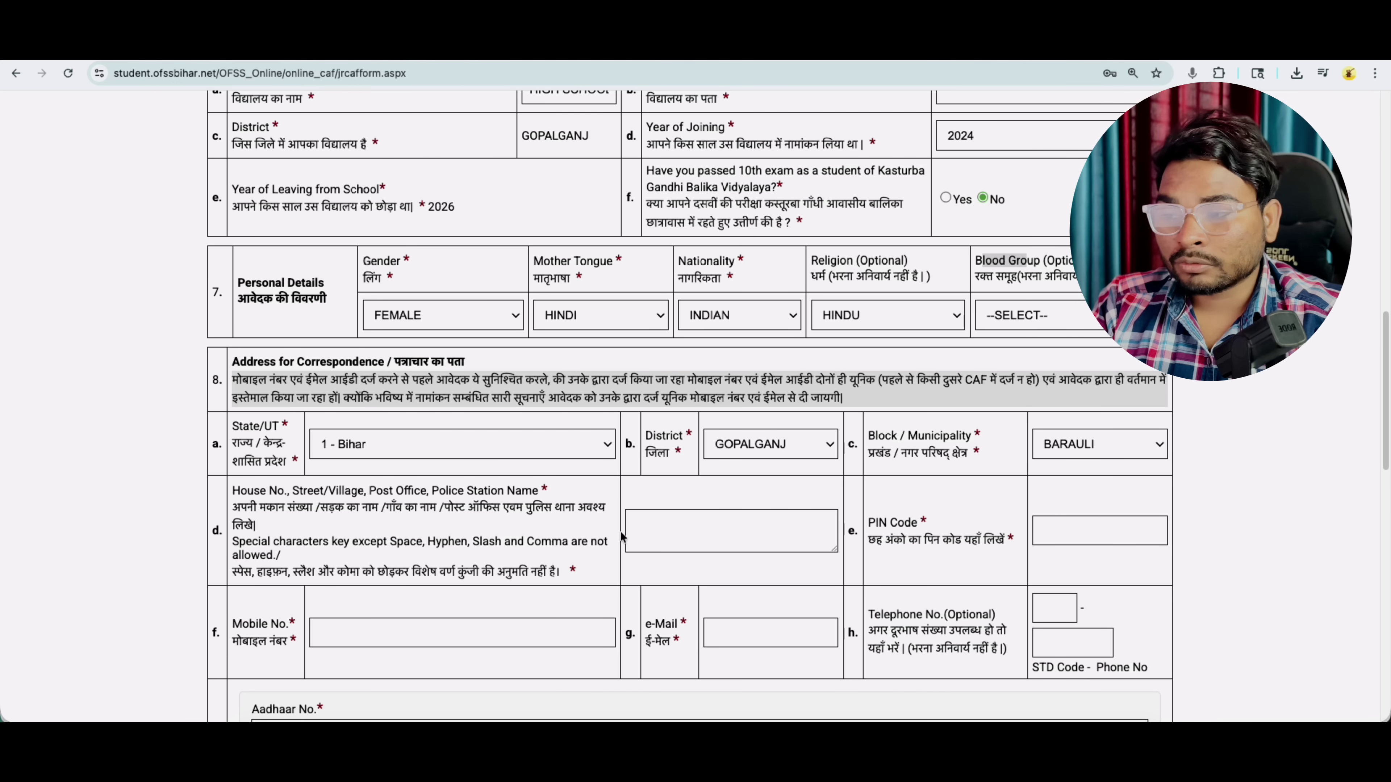
{"action": "left_click_drag", "start_coordinate": [267, 509], "coordinate": [566, 514]}
{"action": "left_click", "coordinate": [386, 506]}
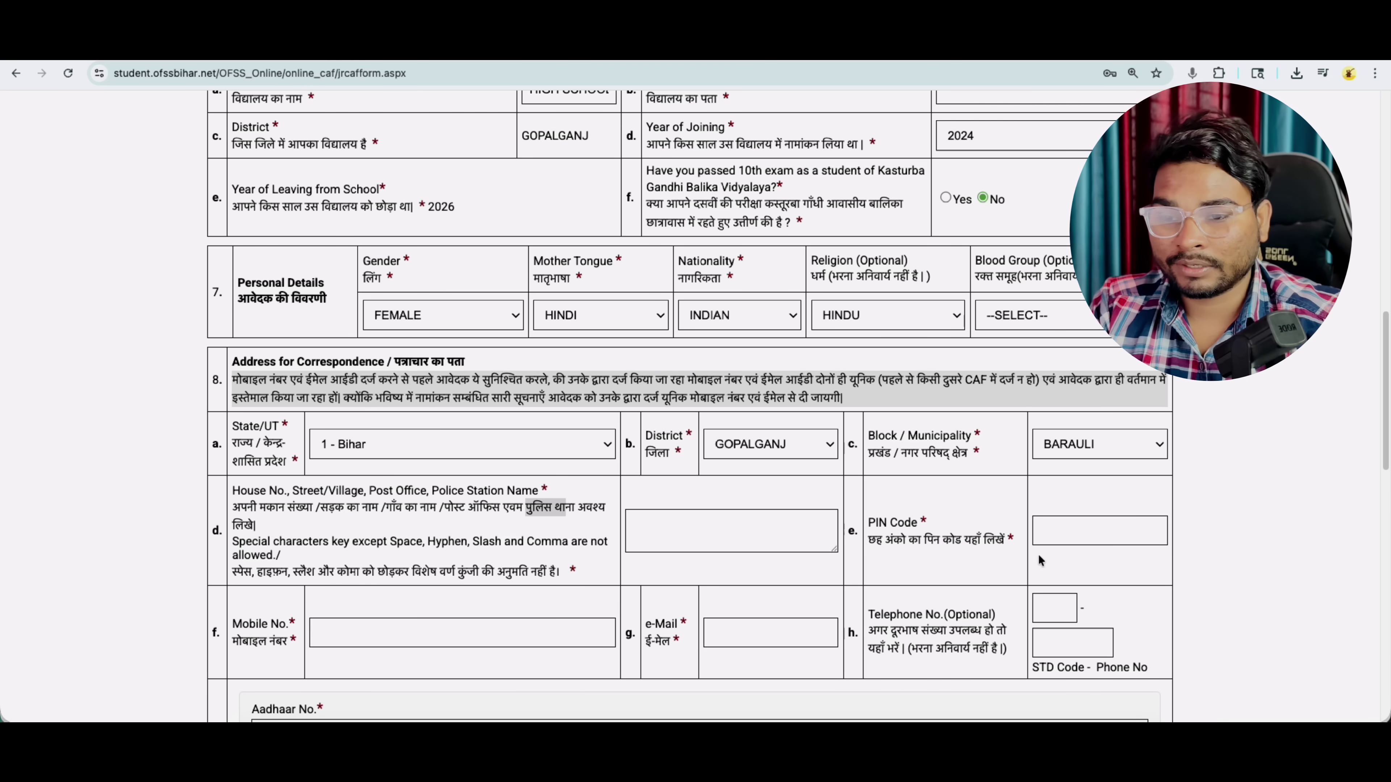
{"action": "scroll", "coordinate": [421, 585], "scroll_direction": "down", "scroll_amount": 2}
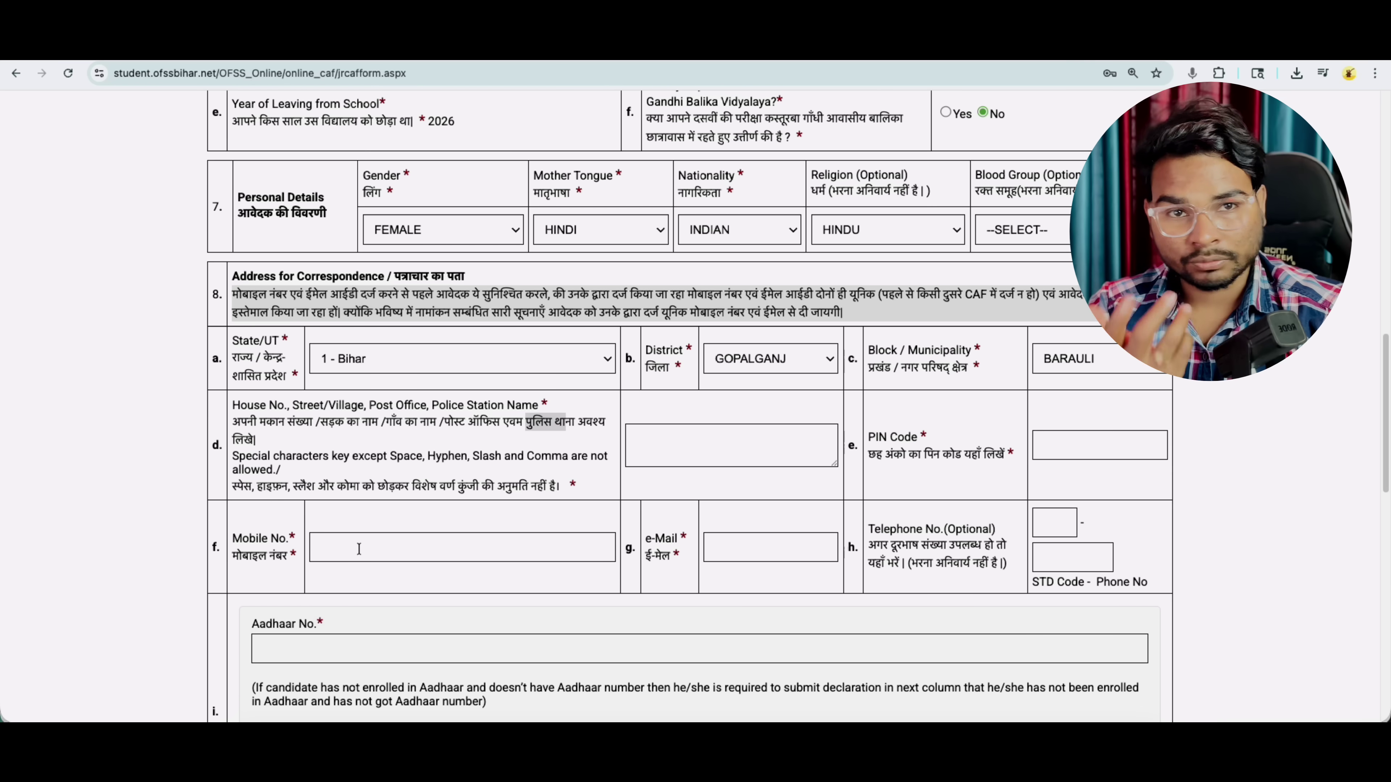
{"action": "left_click_drag", "start_coordinate": [656, 542], "coordinate": [719, 547]}
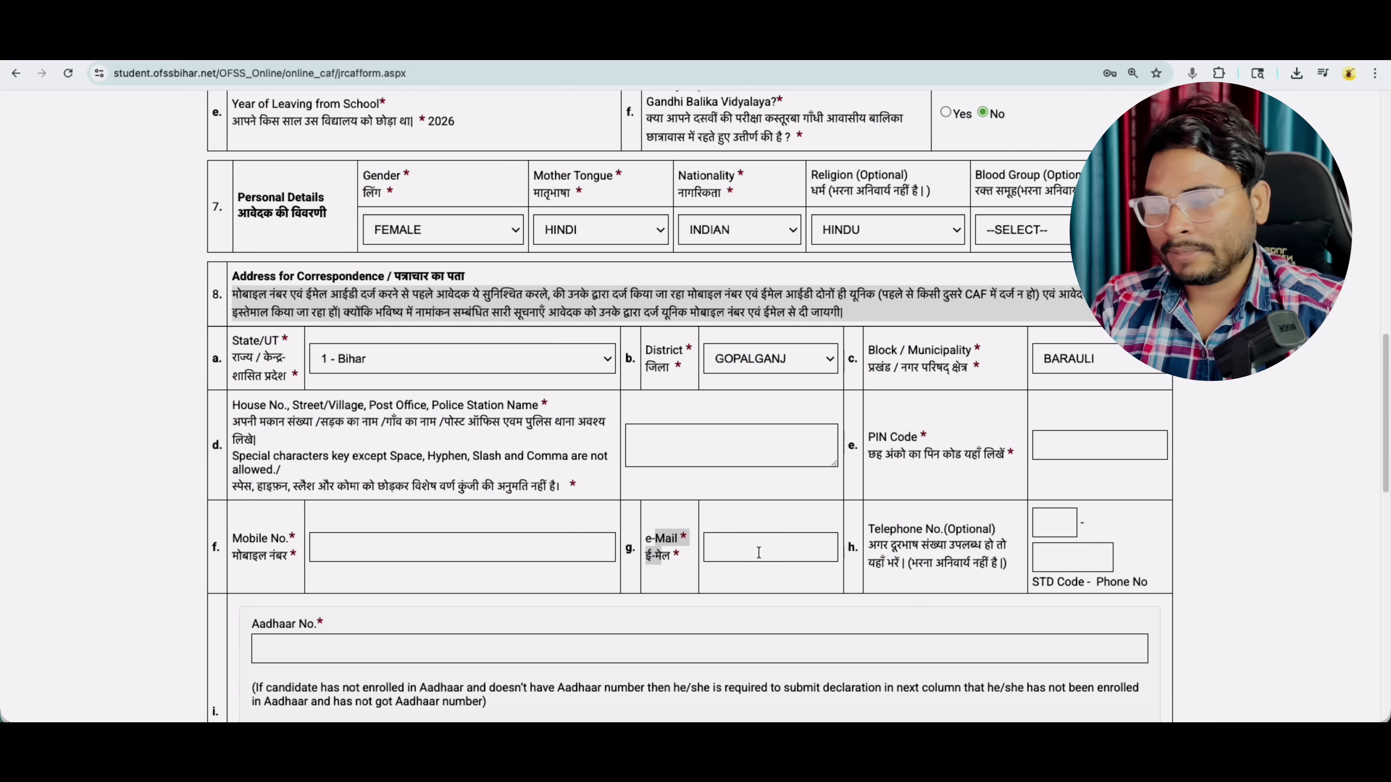
{"action": "scroll", "coordinate": [517, 636], "scroll_direction": "down", "scroll_amount": 2}
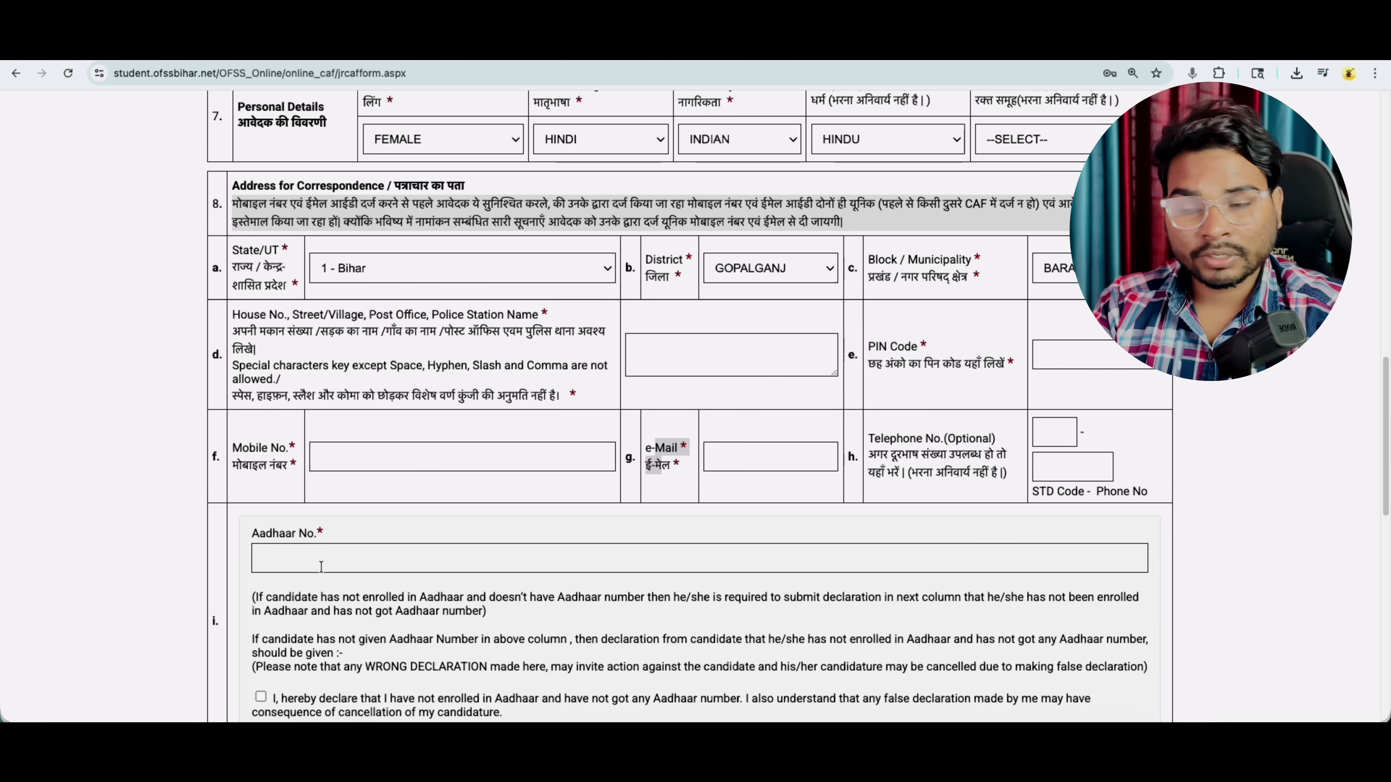
{"action": "scroll", "coordinate": [323, 570], "scroll_direction": "down", "scroll_amount": 2}
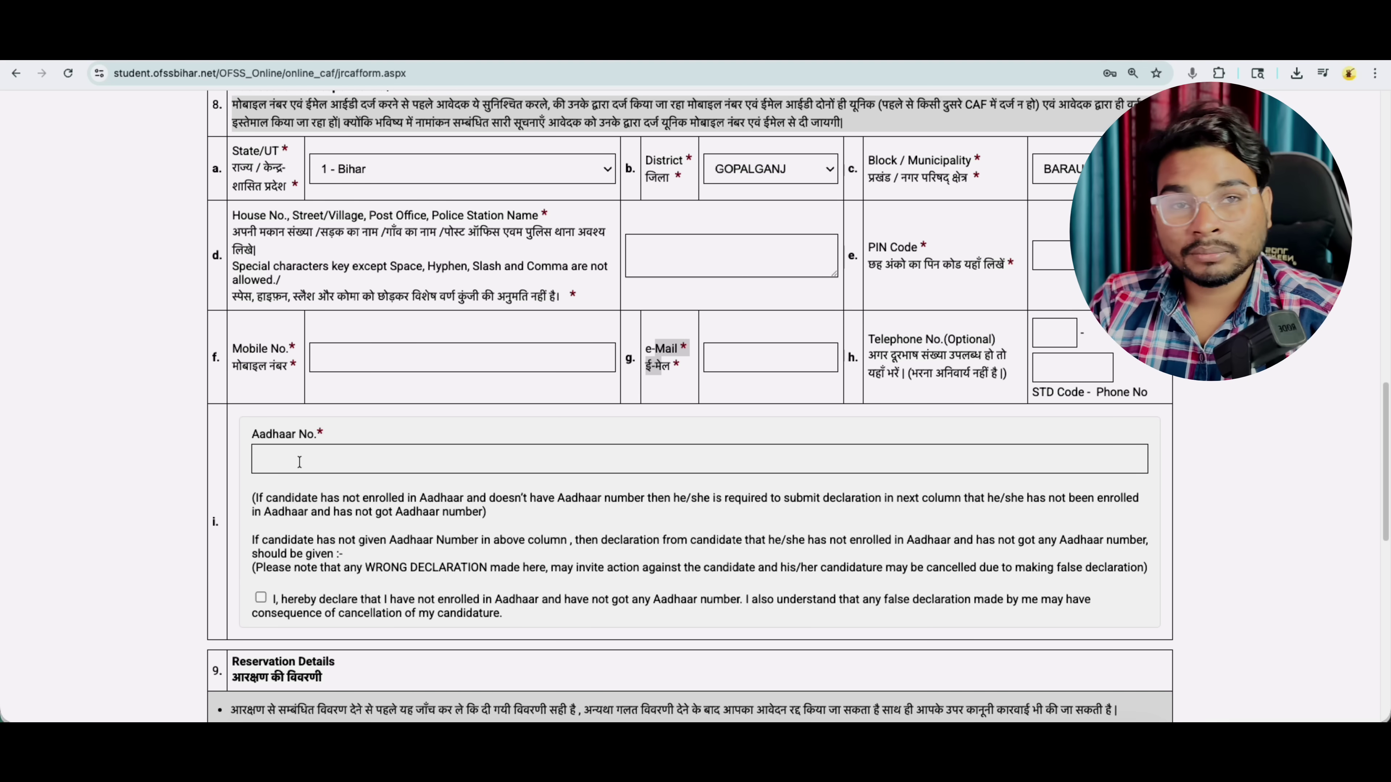
{"action": "scroll", "coordinate": [432, 535], "scroll_direction": "down", "scroll_amount": 8}
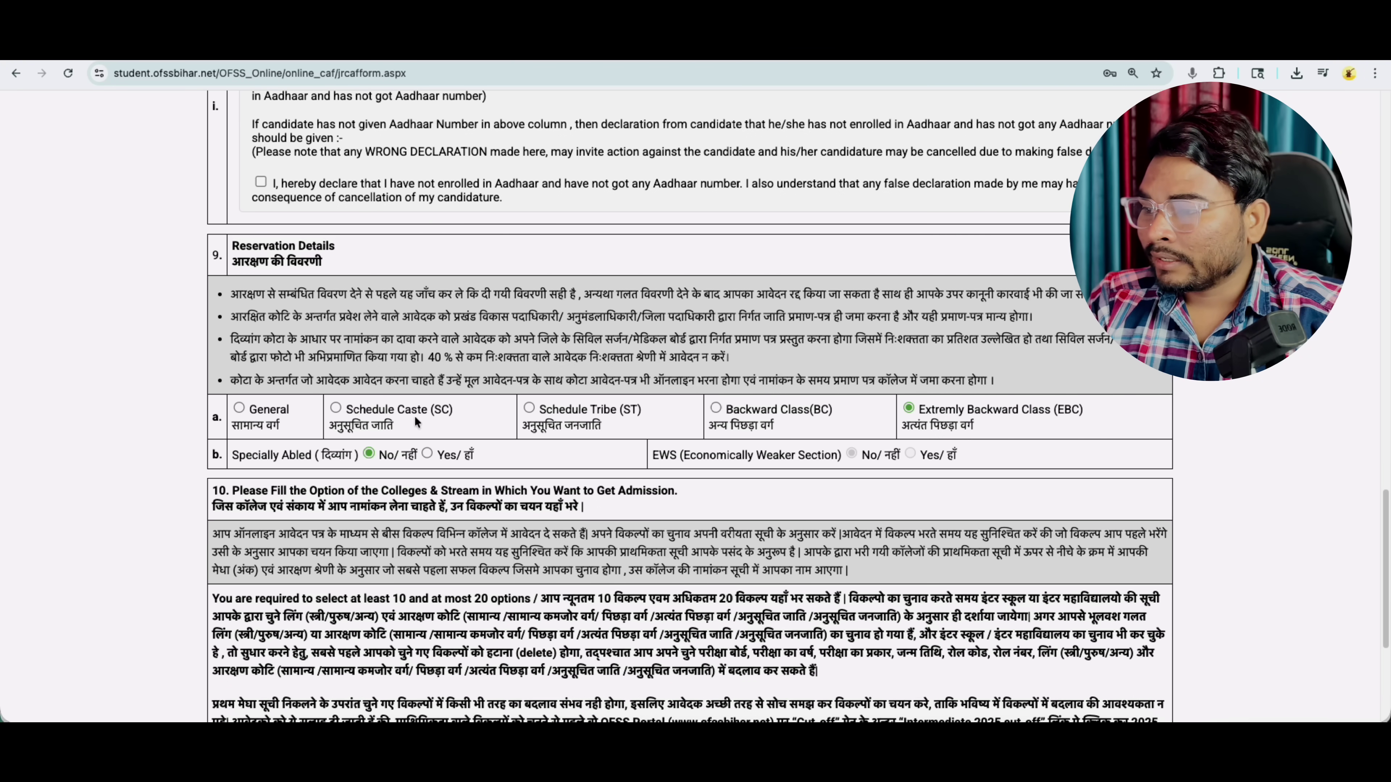
Review the reservation category section of the form.
{"action": "left_click", "coordinate": [936, 420]}
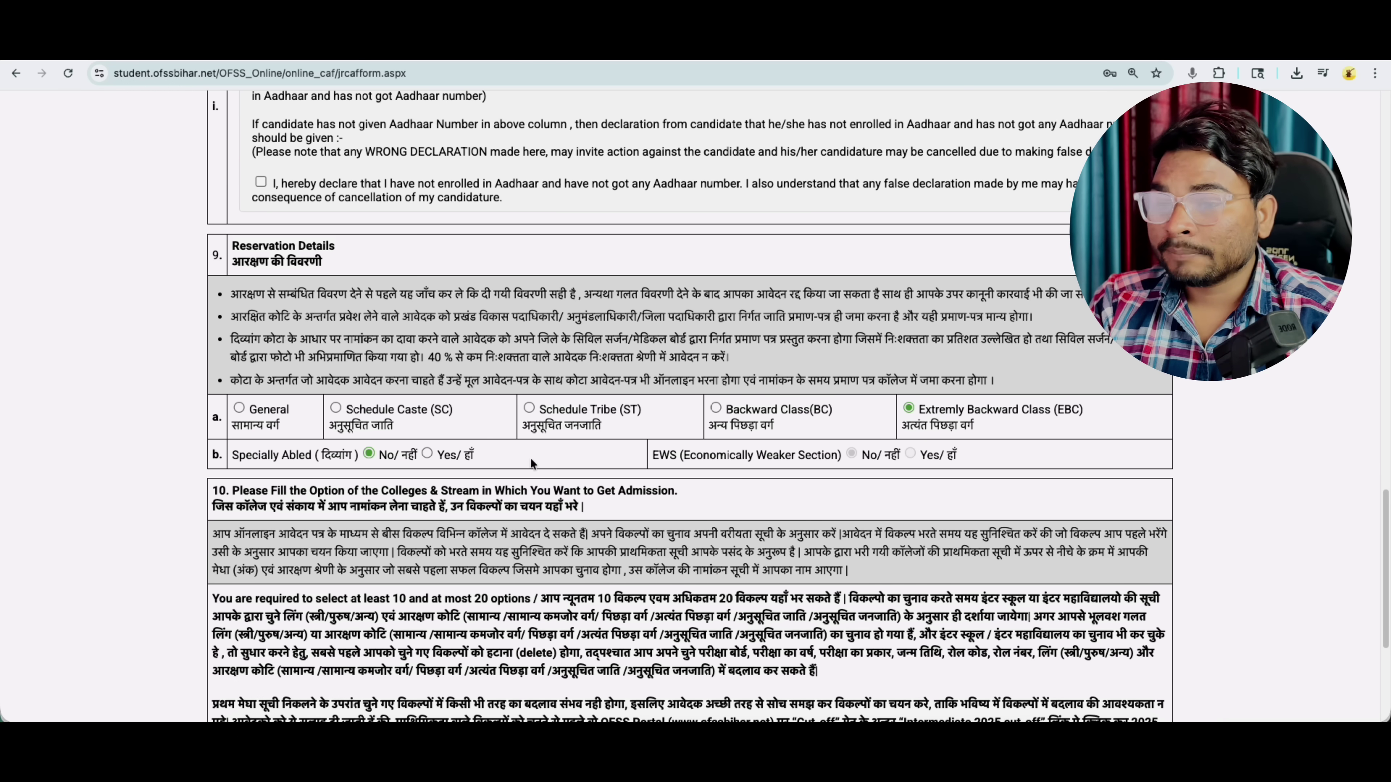
{"action": "left_click_drag", "start_coordinate": [661, 458], "coordinate": [668, 457]}
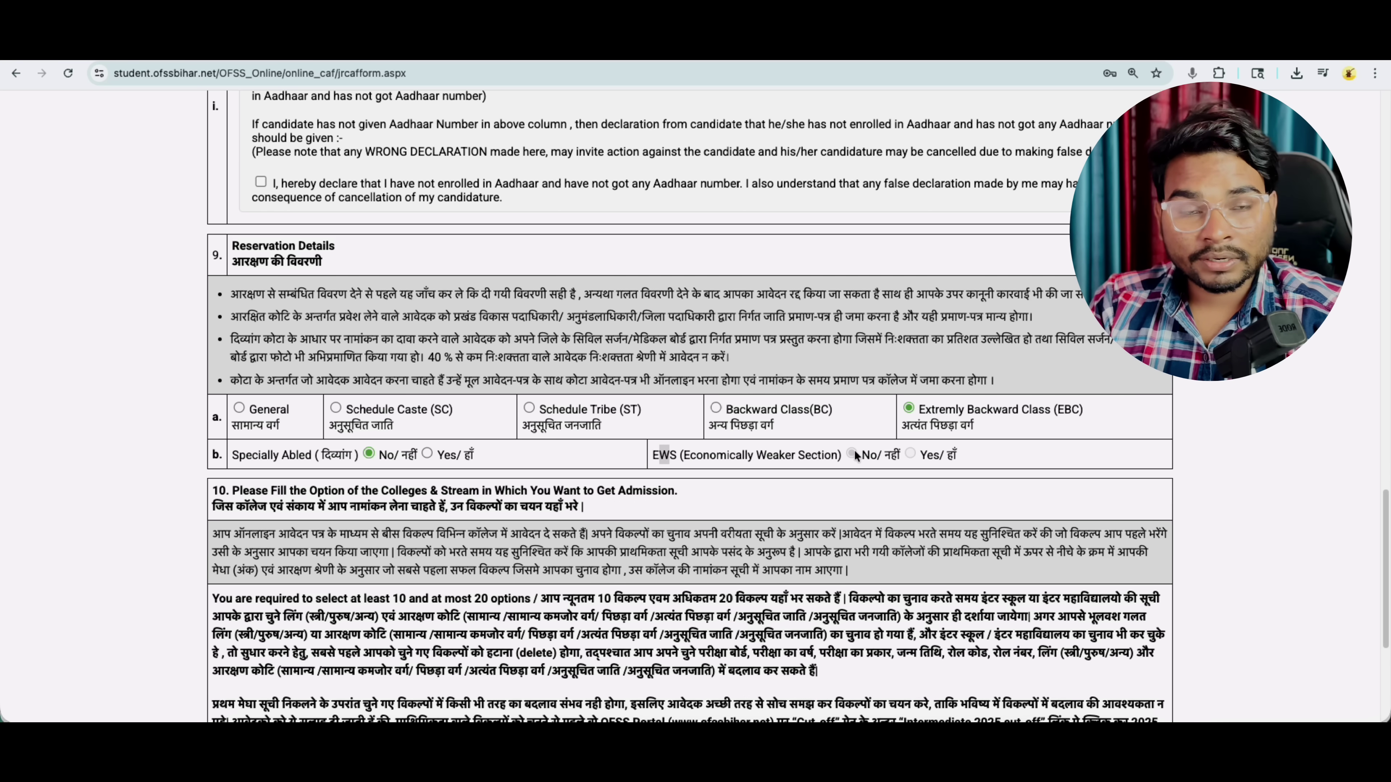
{"action": "scroll", "coordinate": [538, 535], "scroll_direction": "down", "scroll_amount": 5}
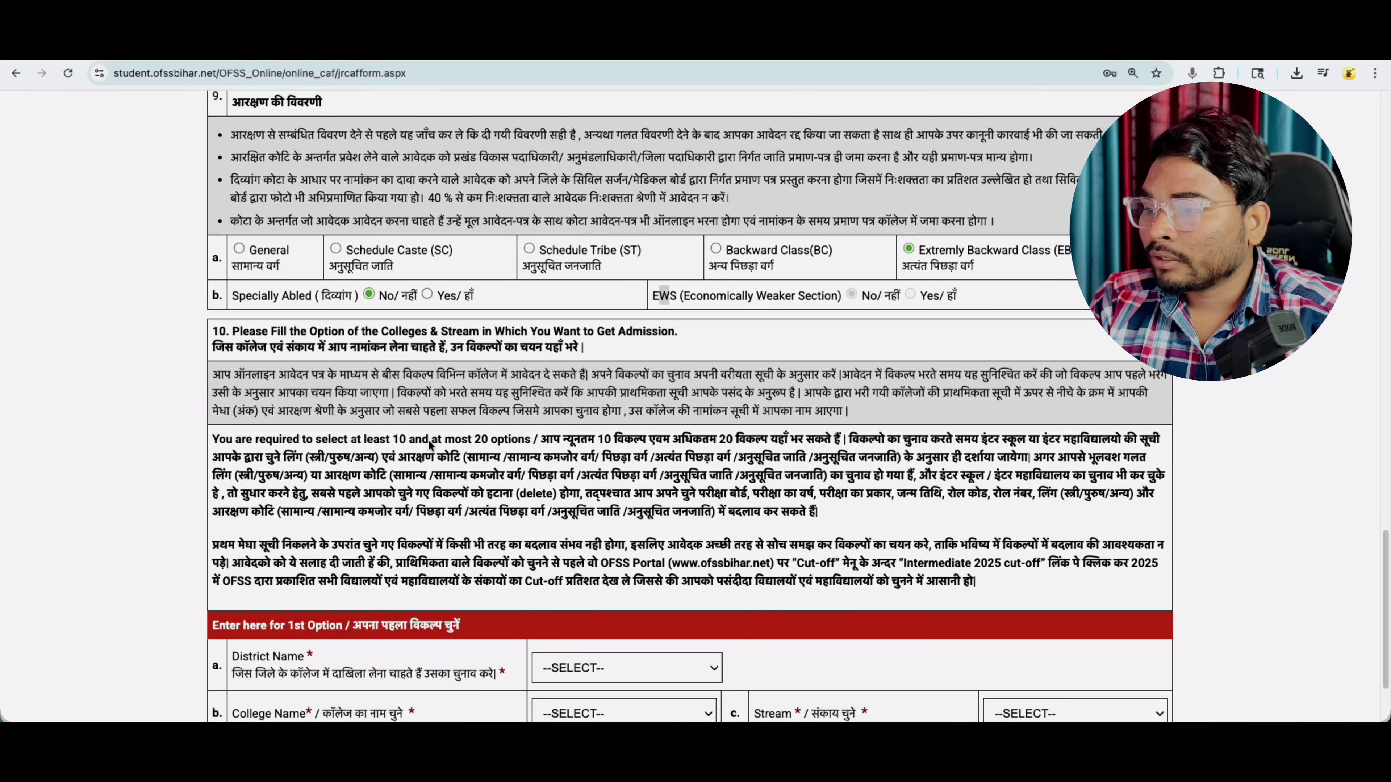
Highlight the rule of 10 to 20 college options, then switch to the Umesh Talks article.
{"action": "left_click", "coordinate": [397, 444]}
{"action": "double_click", "coordinate": [404, 442]}
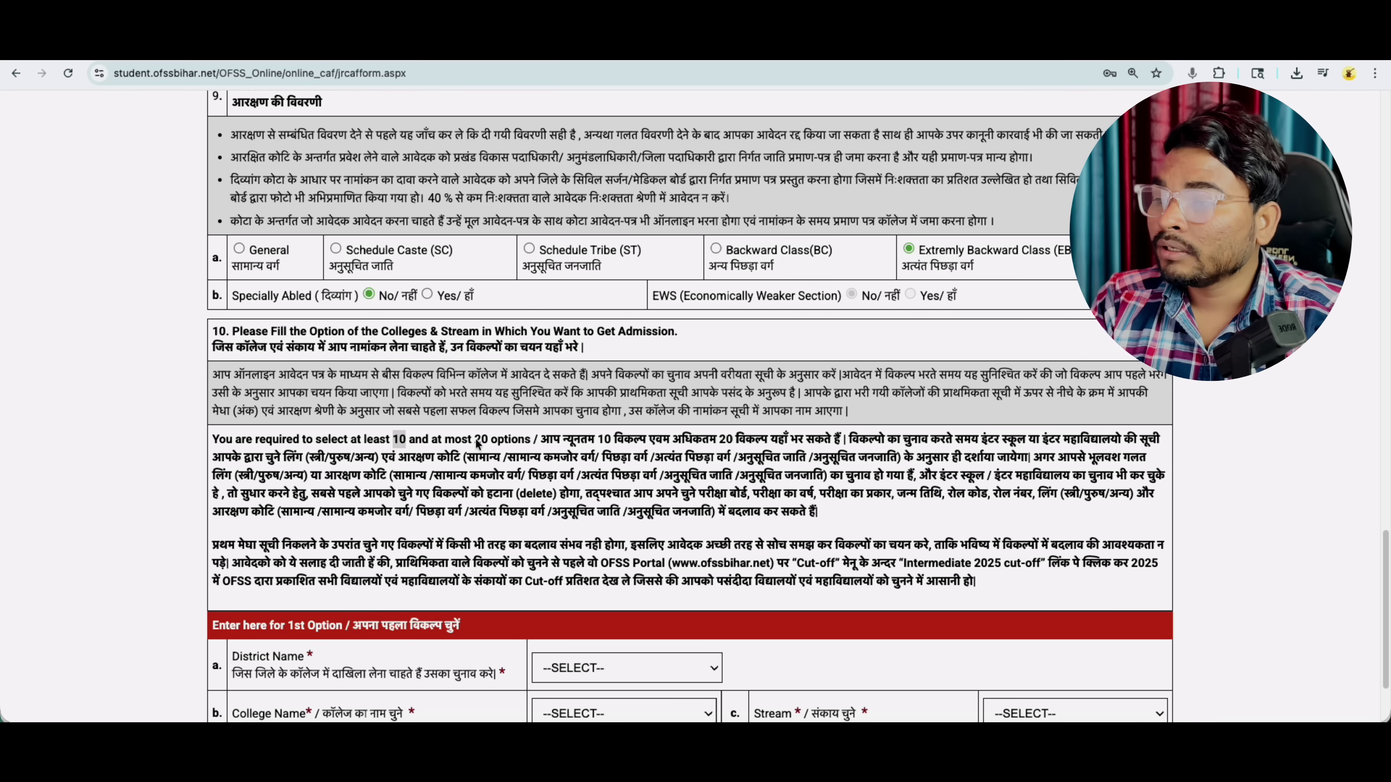
{"action": "left_click_drag", "start_coordinate": [475, 442], "coordinate": [518, 442]}
{"action": "left_click", "coordinate": [649, 557]}
{"action": "scroll", "coordinate": [649, 557], "scroll_direction": "down", "scroll_amount": 3}
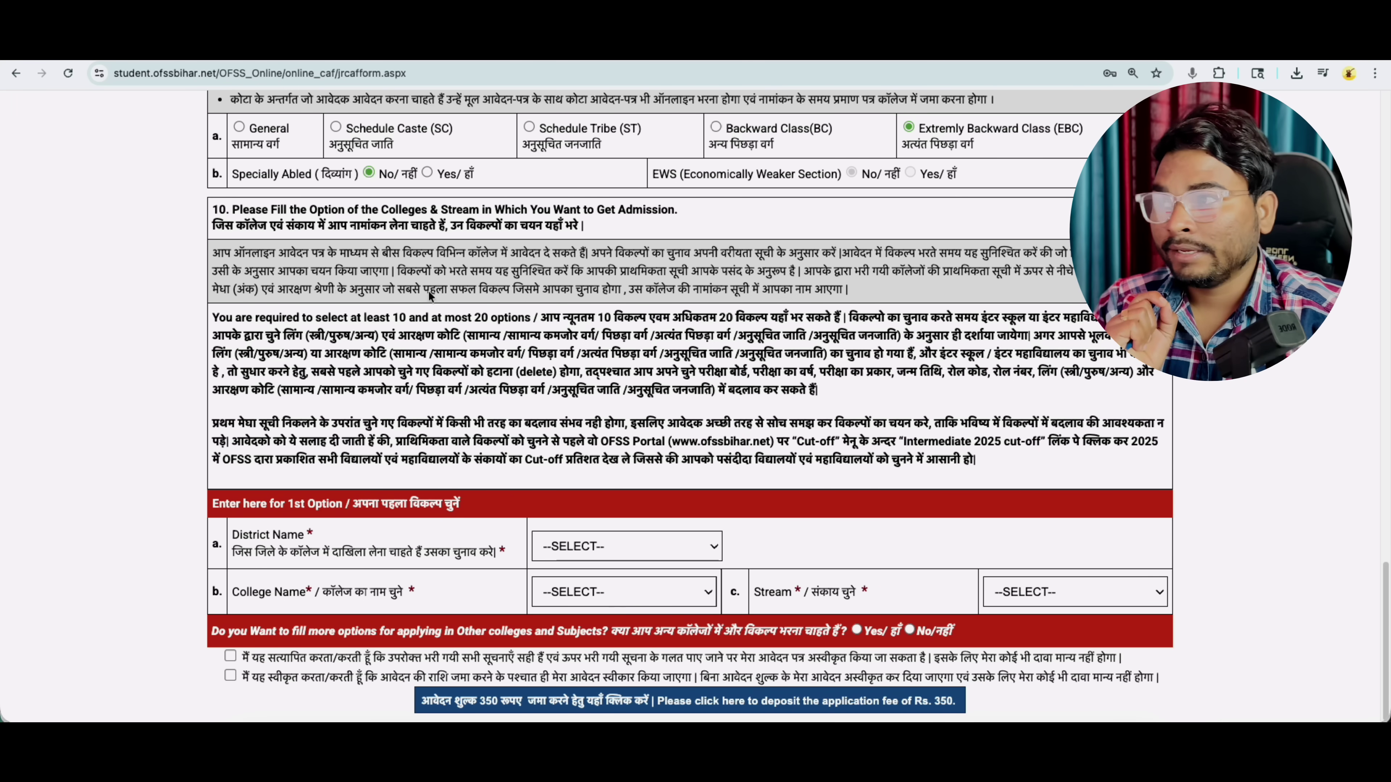
{"action": "left_click", "coordinate": [391, 51]}
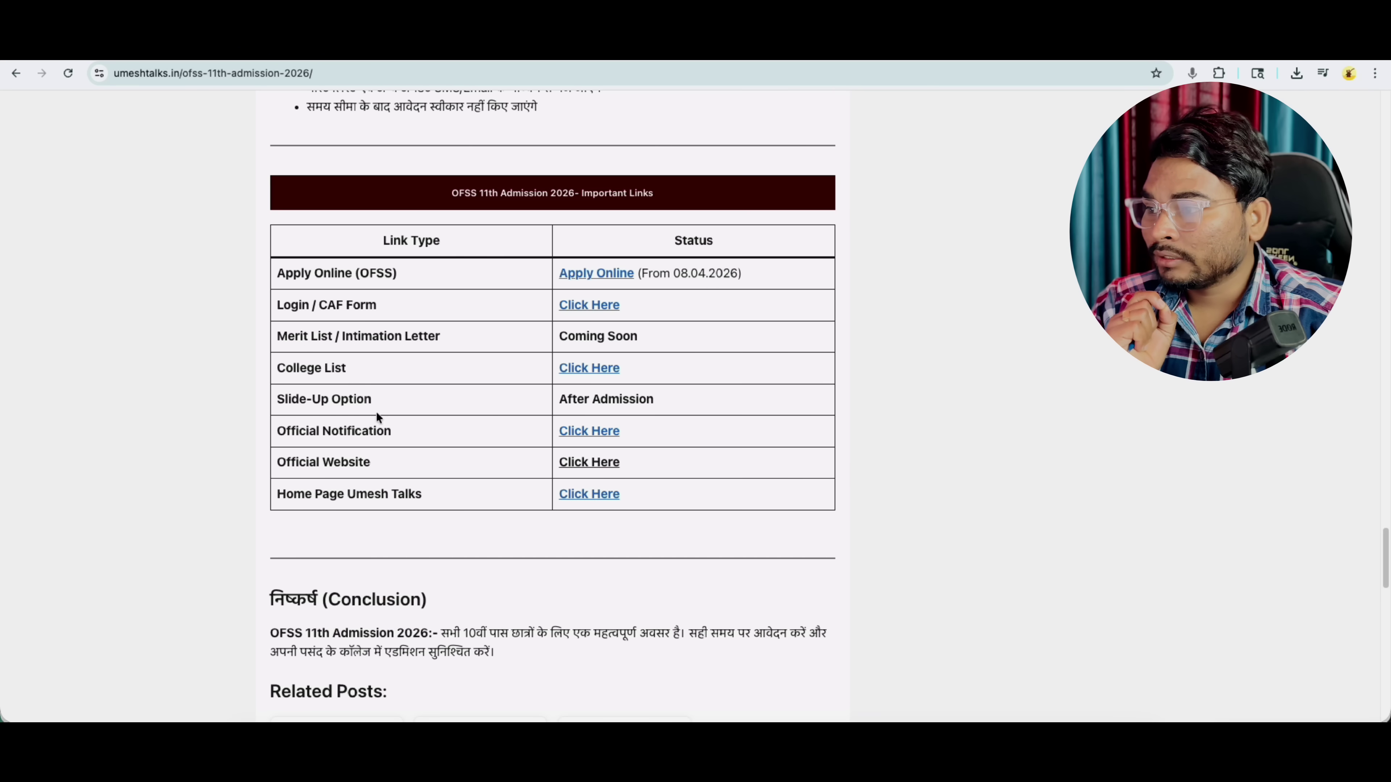
Follow the College List 'Click Here' link to the college-wise stream strength report.
{"action": "left_click", "coordinate": [582, 371]}
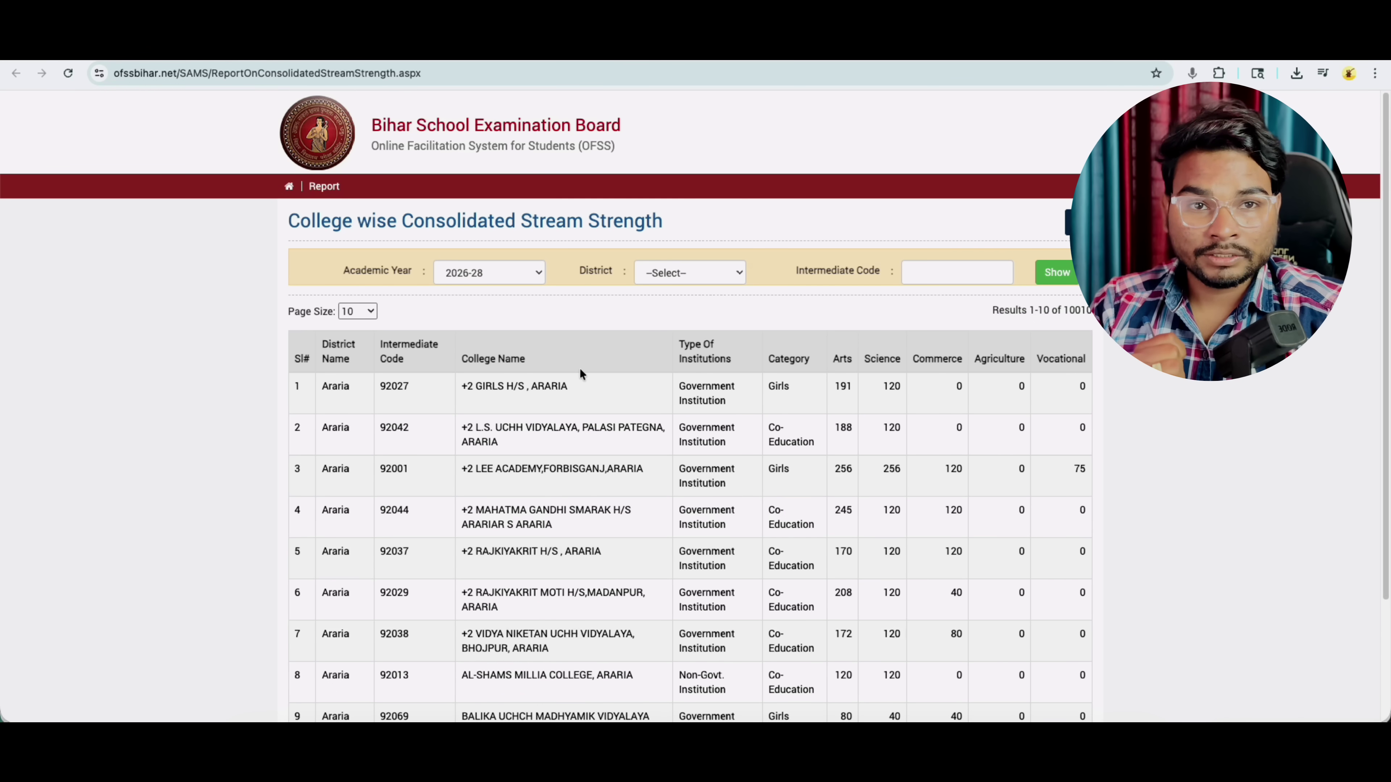
Show 2026-28 seat strengths for Gopalganj colleges, noting the Commerce column, then return to the form.
{"action": "left_click", "coordinate": [483, 272]}
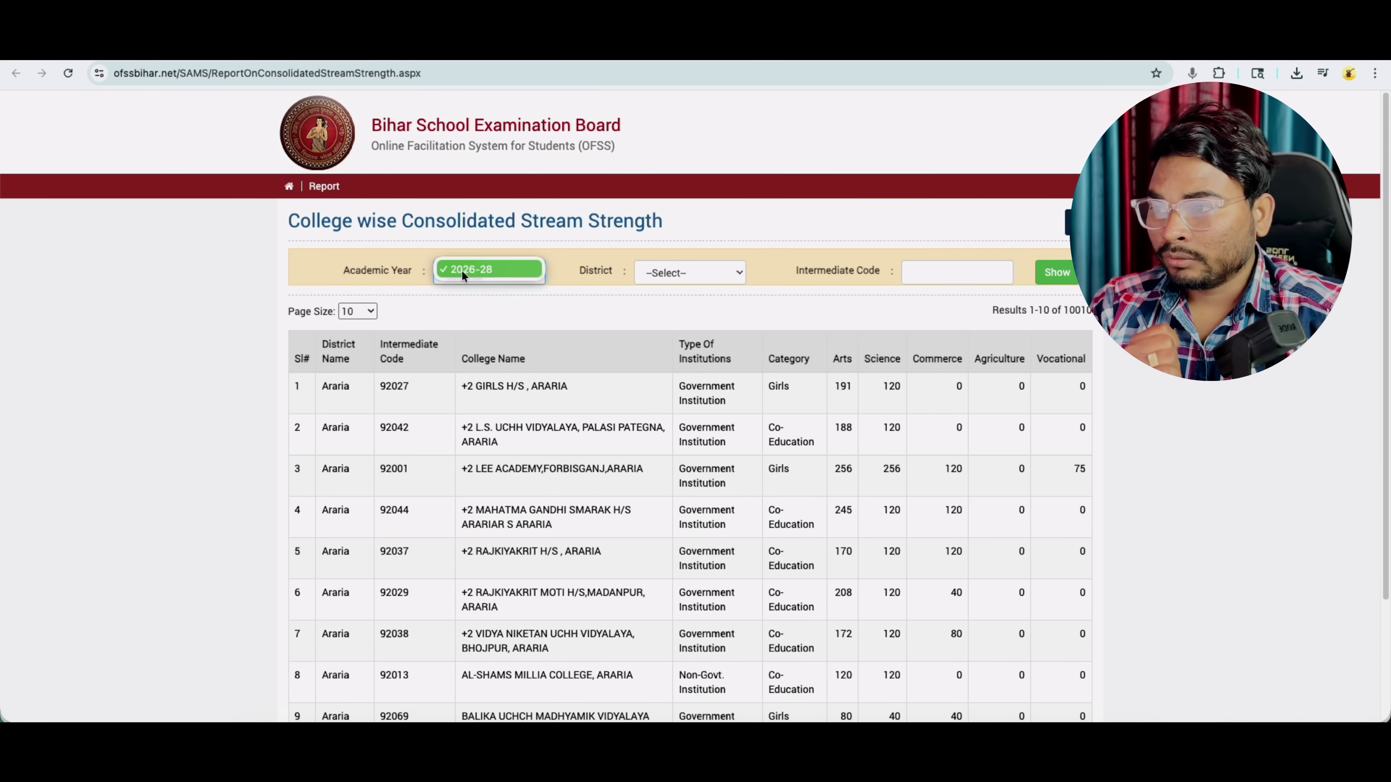
{"action": "left_click", "coordinate": [647, 275]}
{"action": "left_click", "coordinate": [654, 271]}
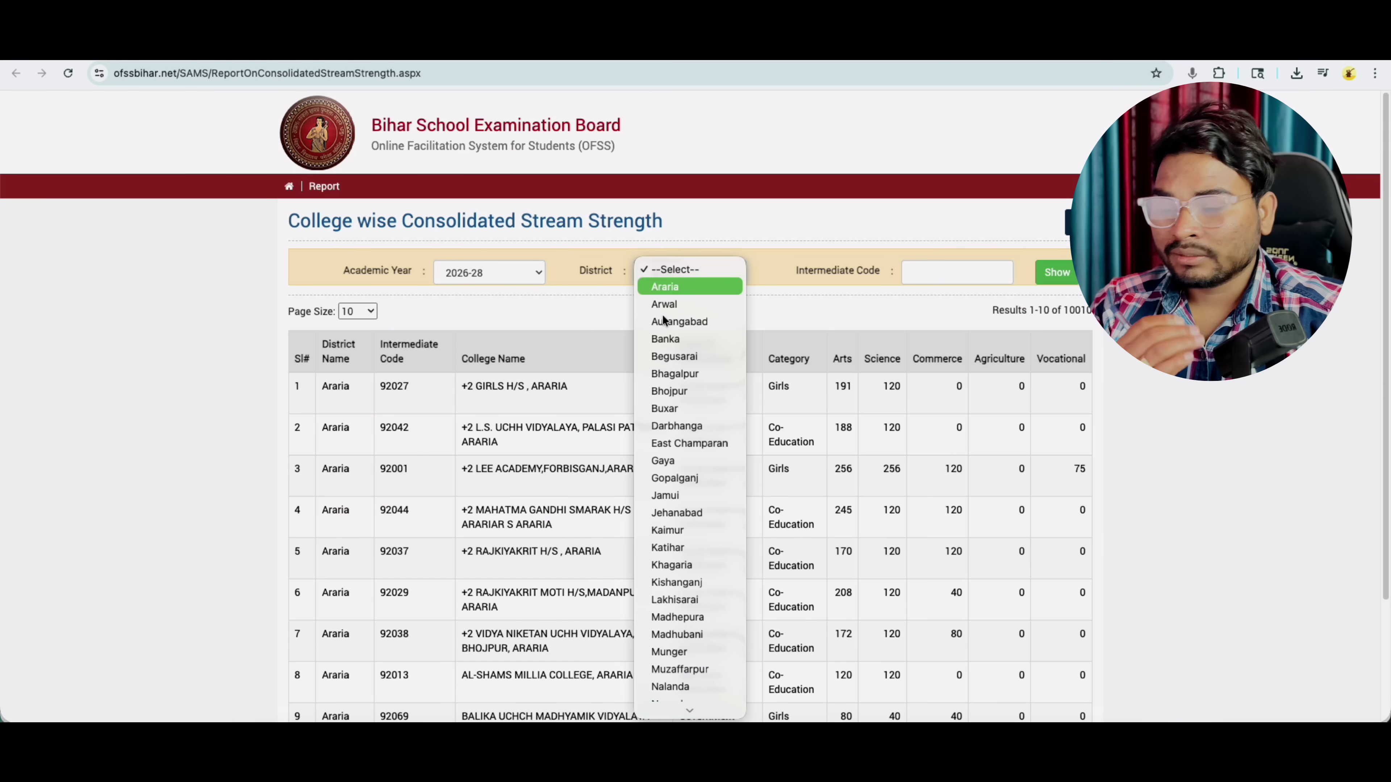
{"action": "left_click", "coordinate": [671, 475]}
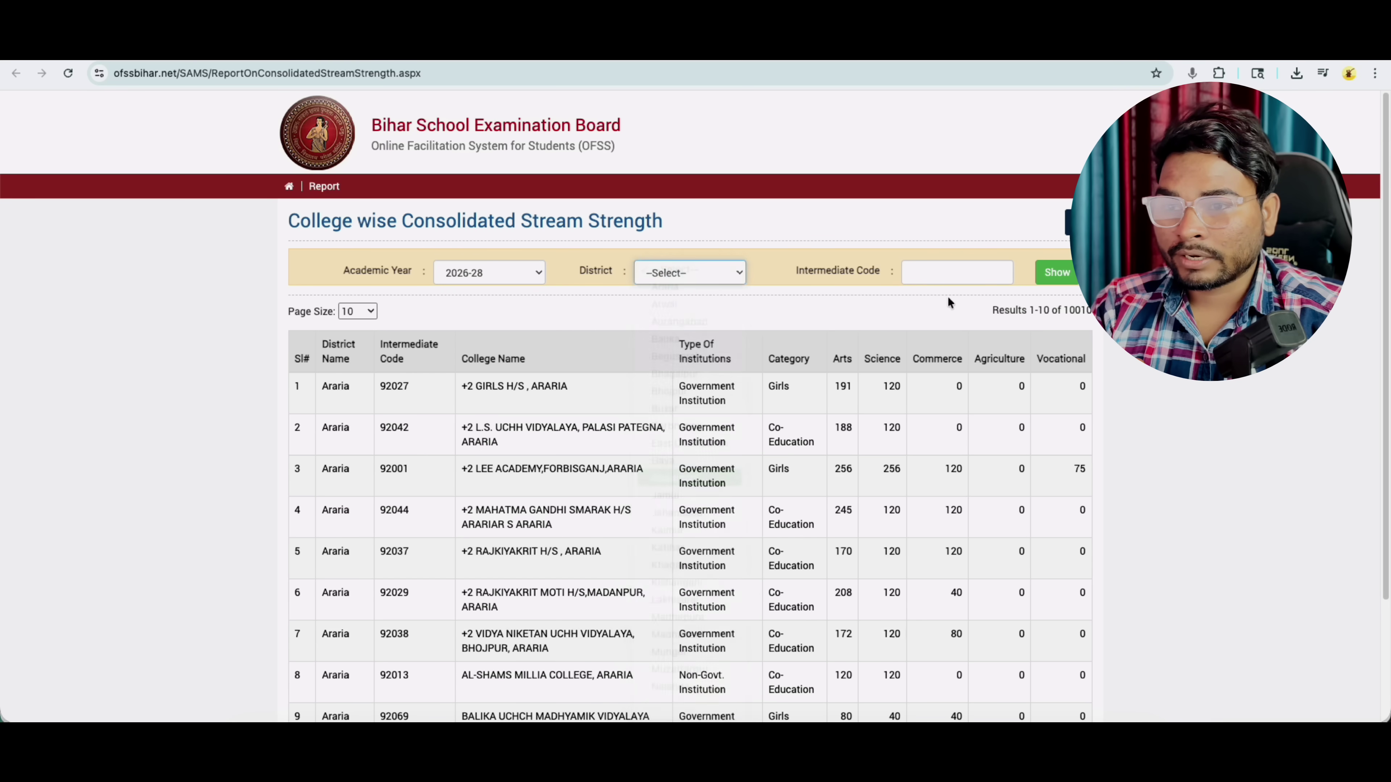
{"action": "left_click", "coordinate": [1056, 272]}
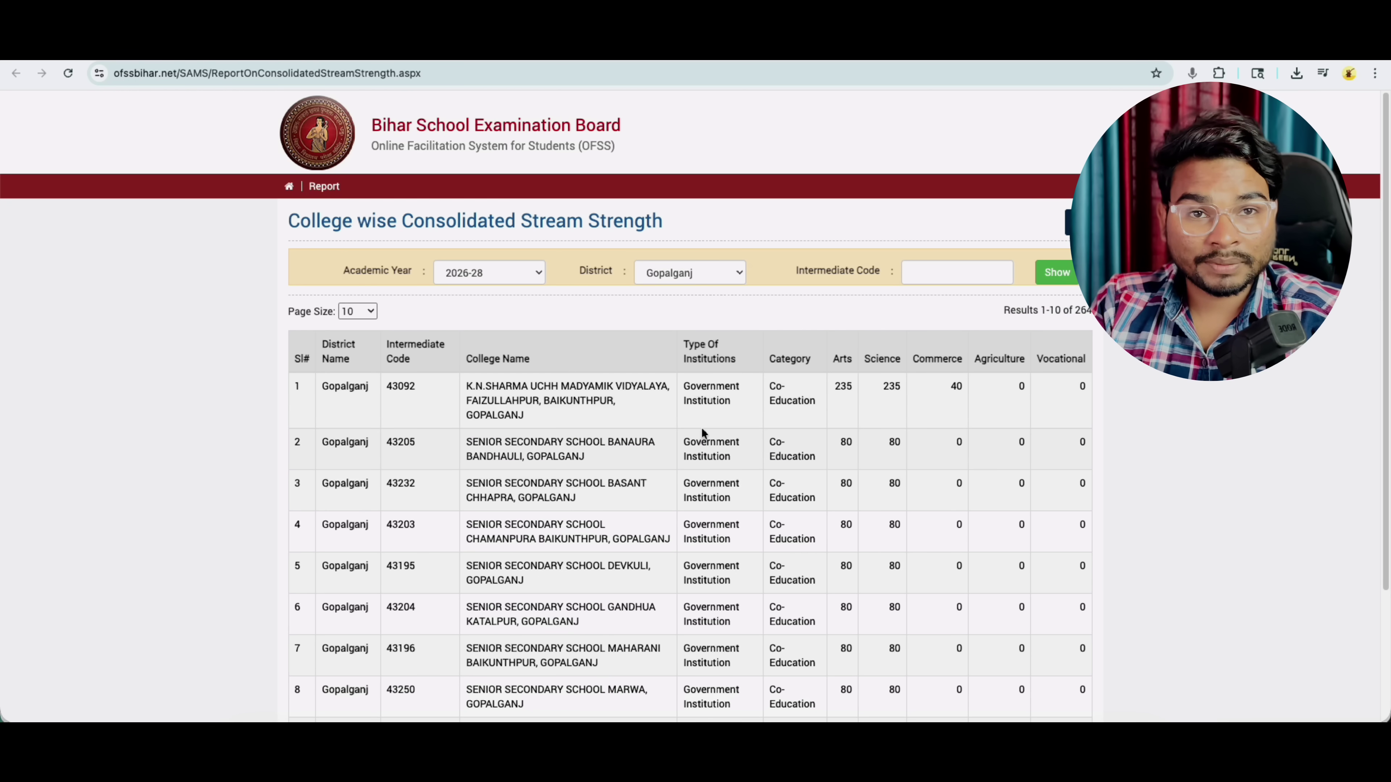
{"action": "left_click", "coordinate": [848, 362]}
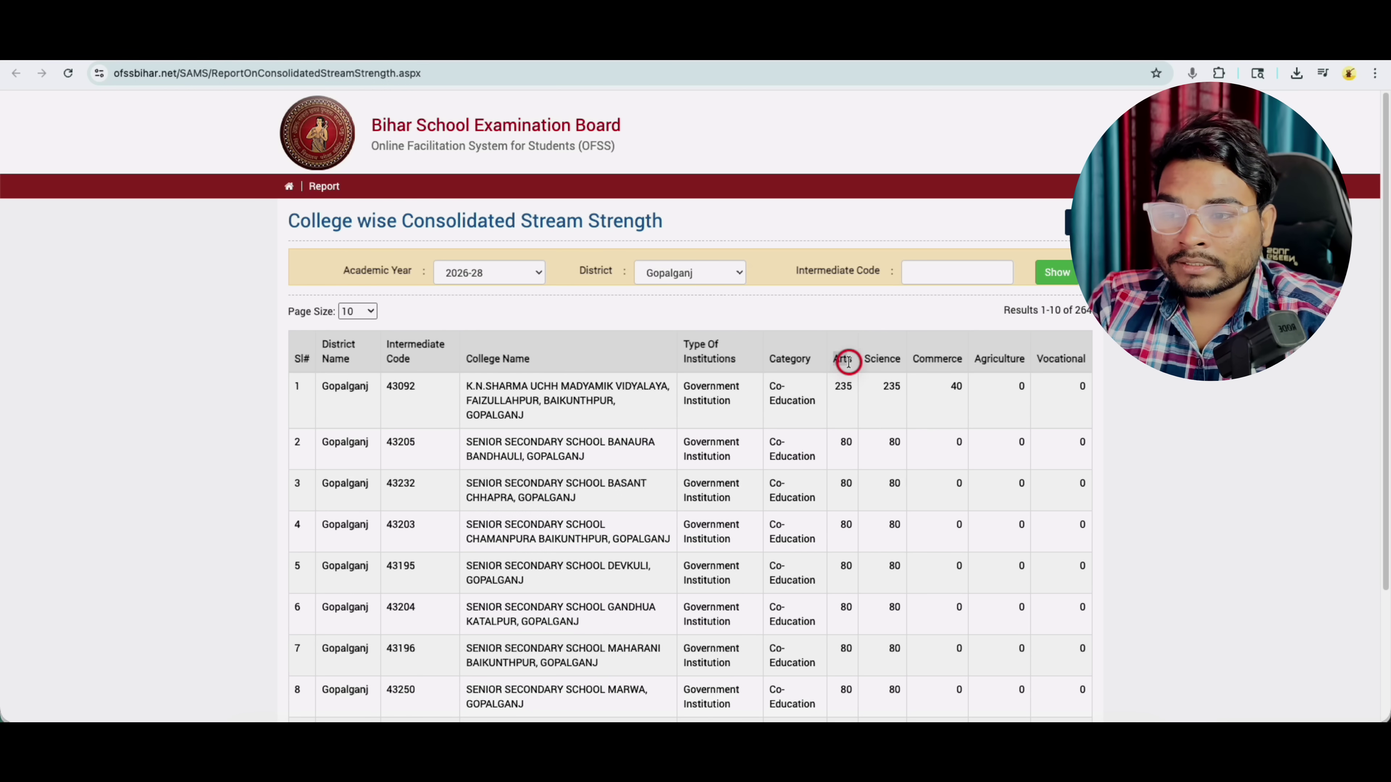
{"action": "left_click_drag", "start_coordinate": [910, 361], "coordinate": [975, 362]}
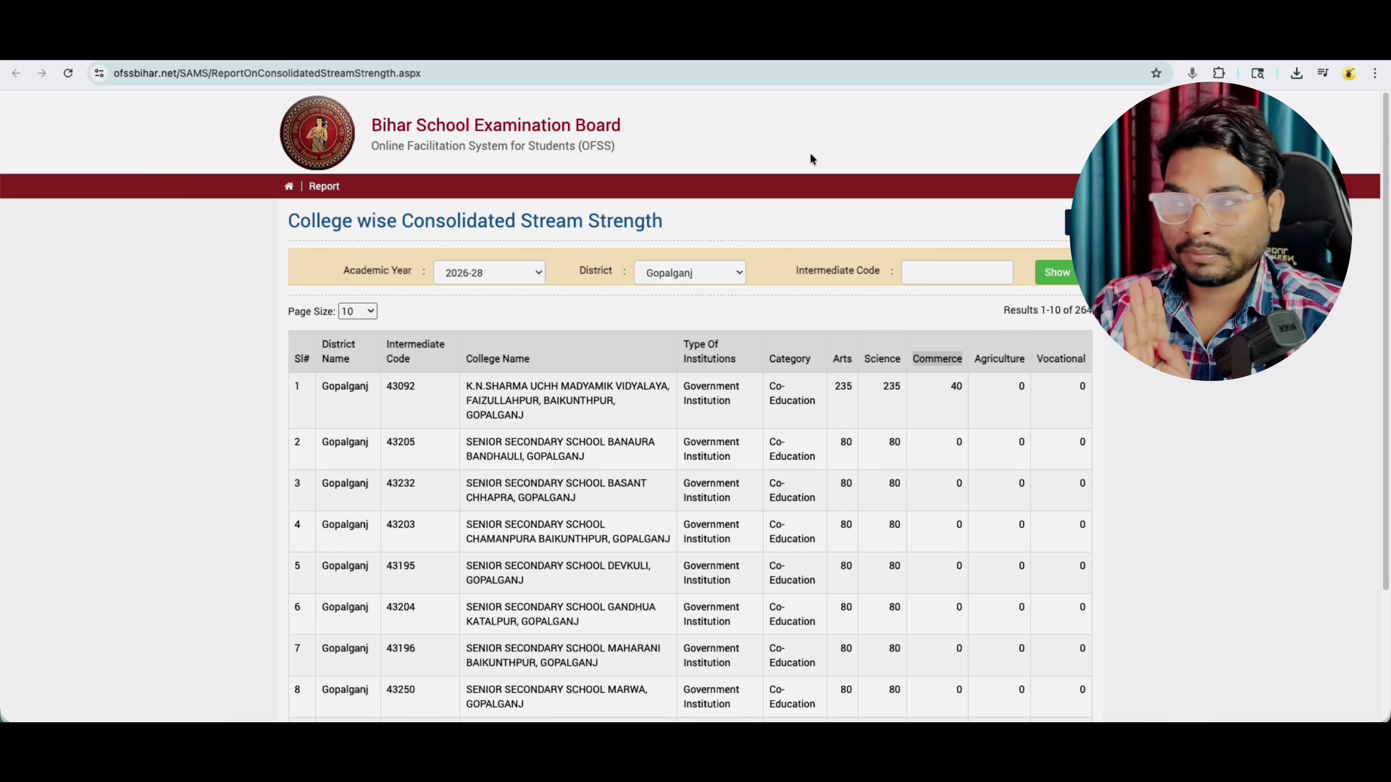
{"action": "left_click", "coordinate": [760, 48]}
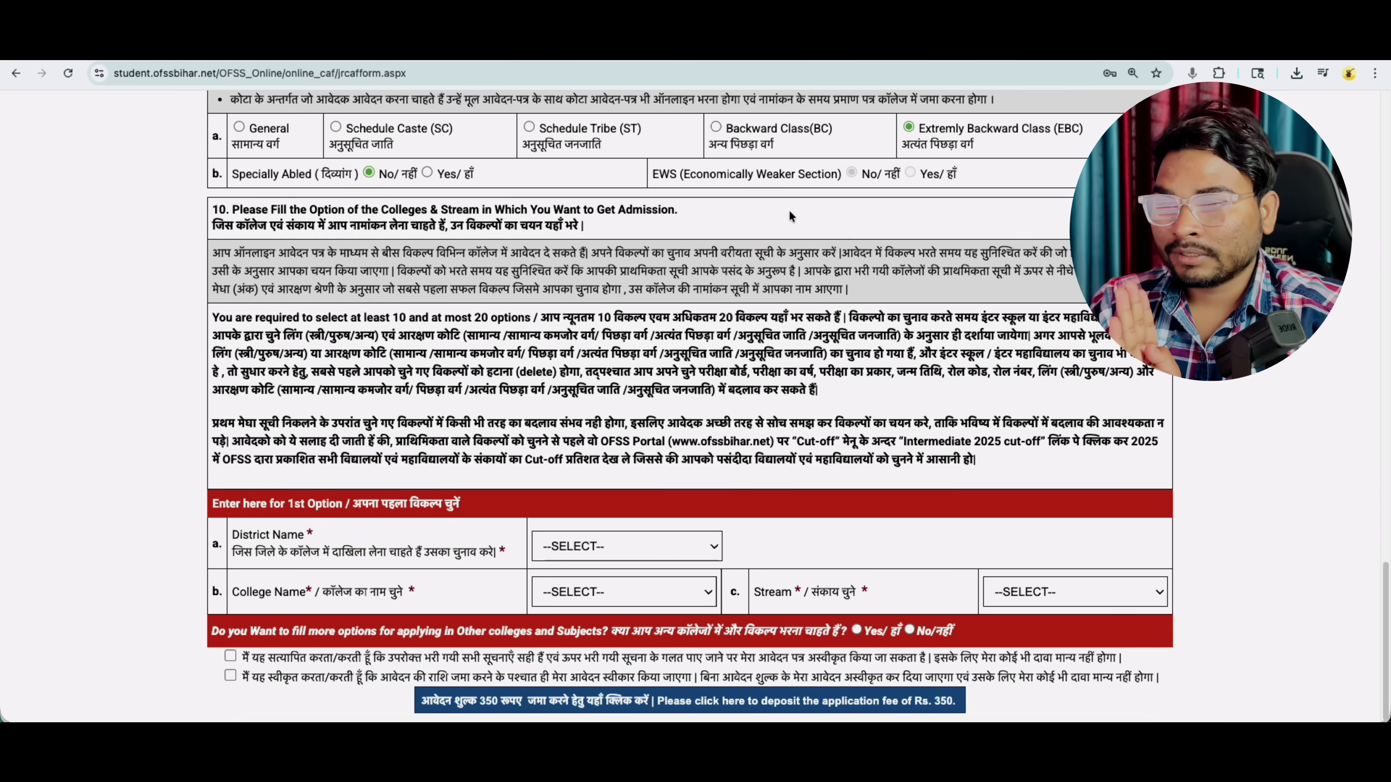
Make 43006-NATIONAL COLLEGE BARAULI, GOPALGANJ with ARTS the first option and start a 2nd option.
{"action": "left_click", "coordinate": [620, 547]}
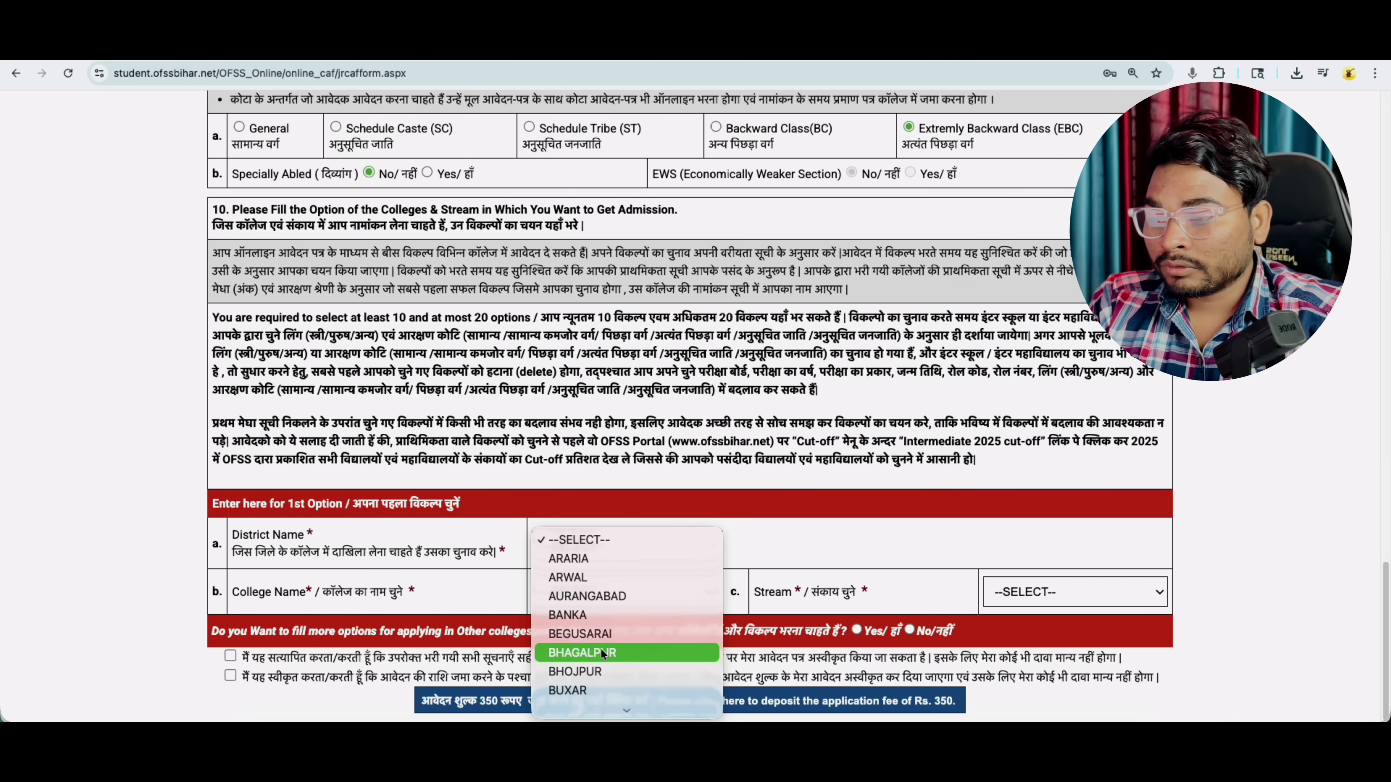
{"action": "scroll", "coordinate": [601, 648], "scroll_direction": "down", "scroll_amount": 5}
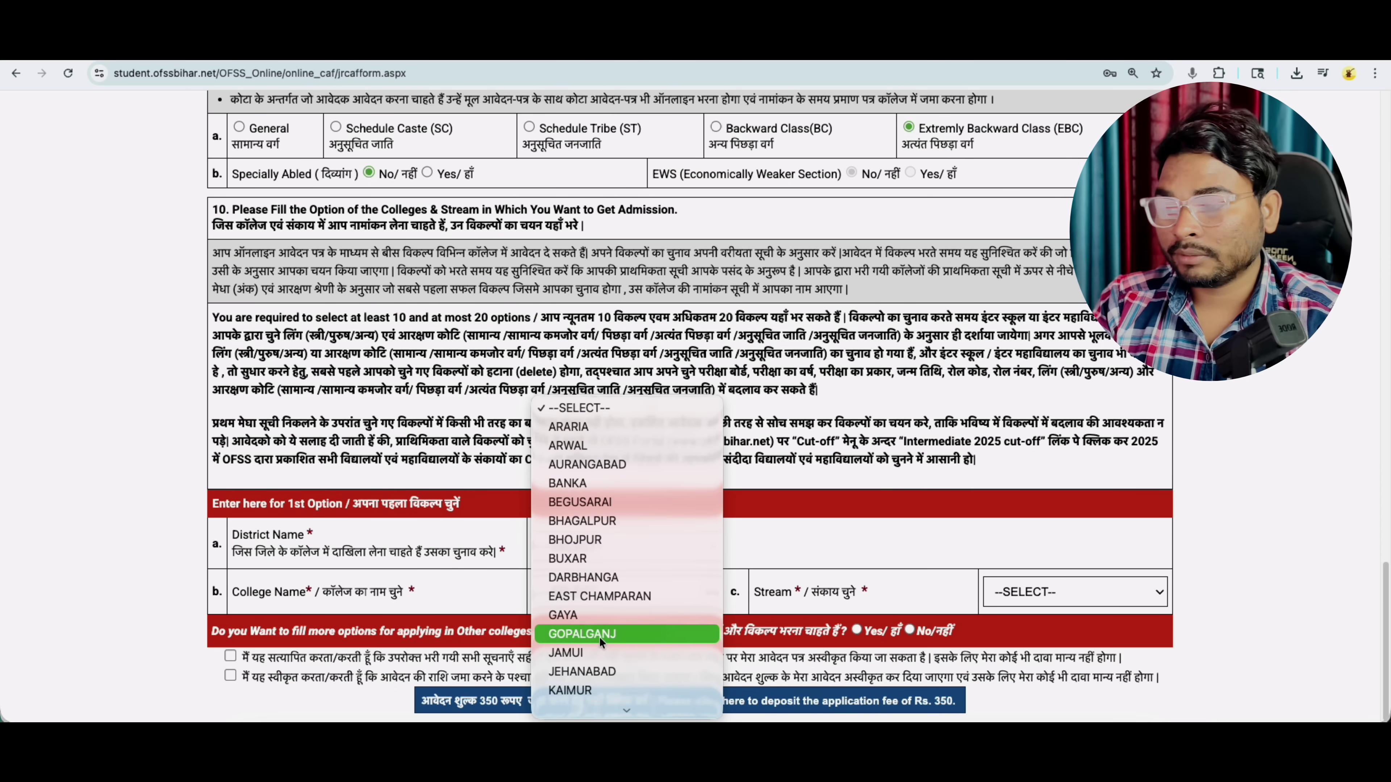
{"action": "left_click", "coordinate": [598, 633]}
{"action": "left_click", "coordinate": [586, 594]}
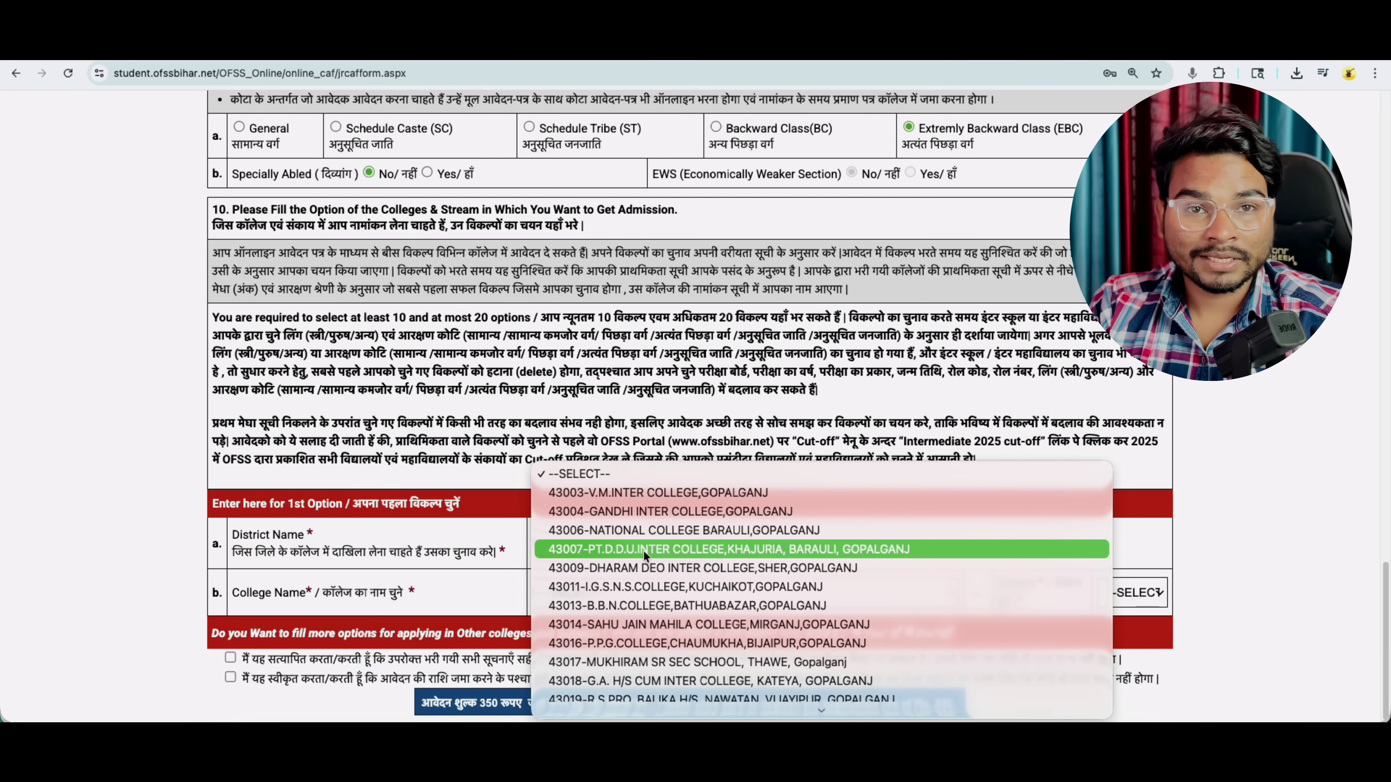
{"action": "left_click", "coordinate": [649, 531]}
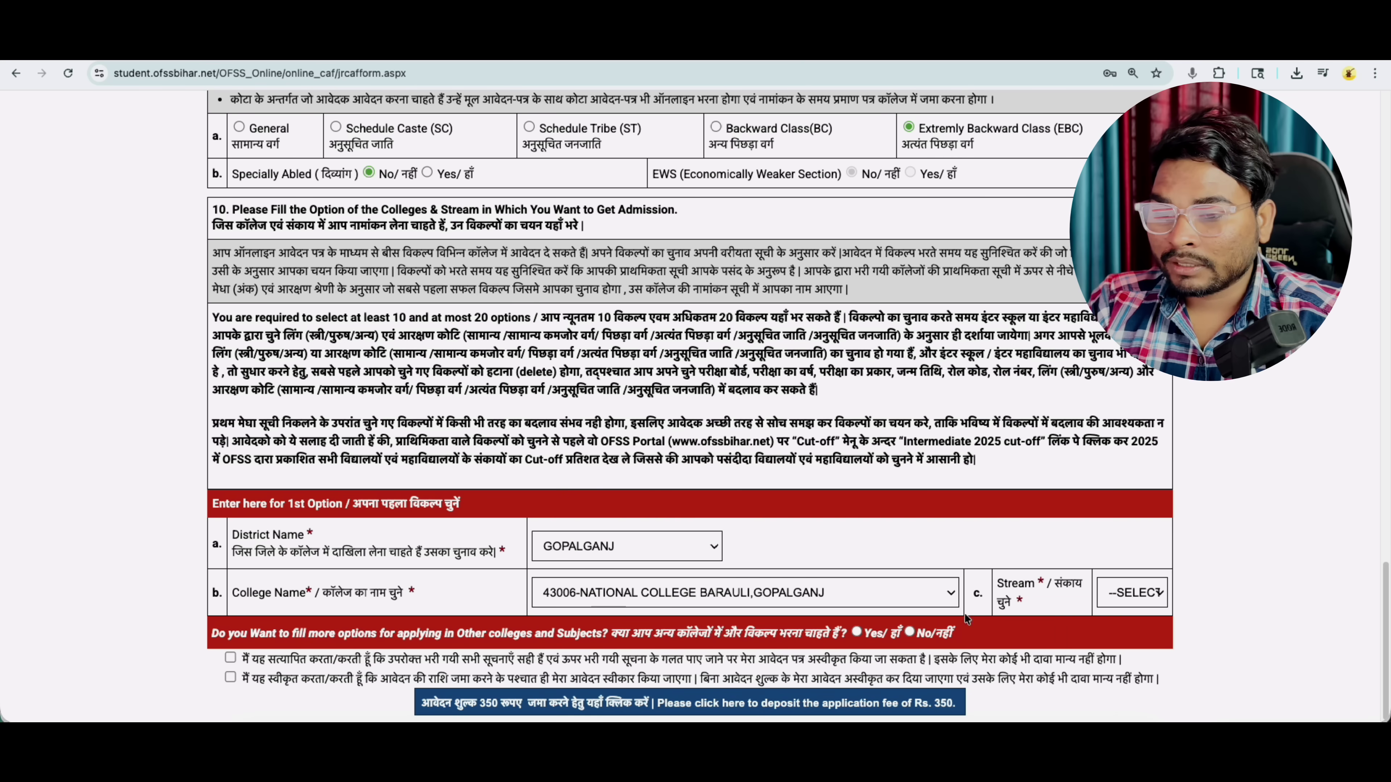
{"action": "left_click", "coordinate": [1128, 597]}
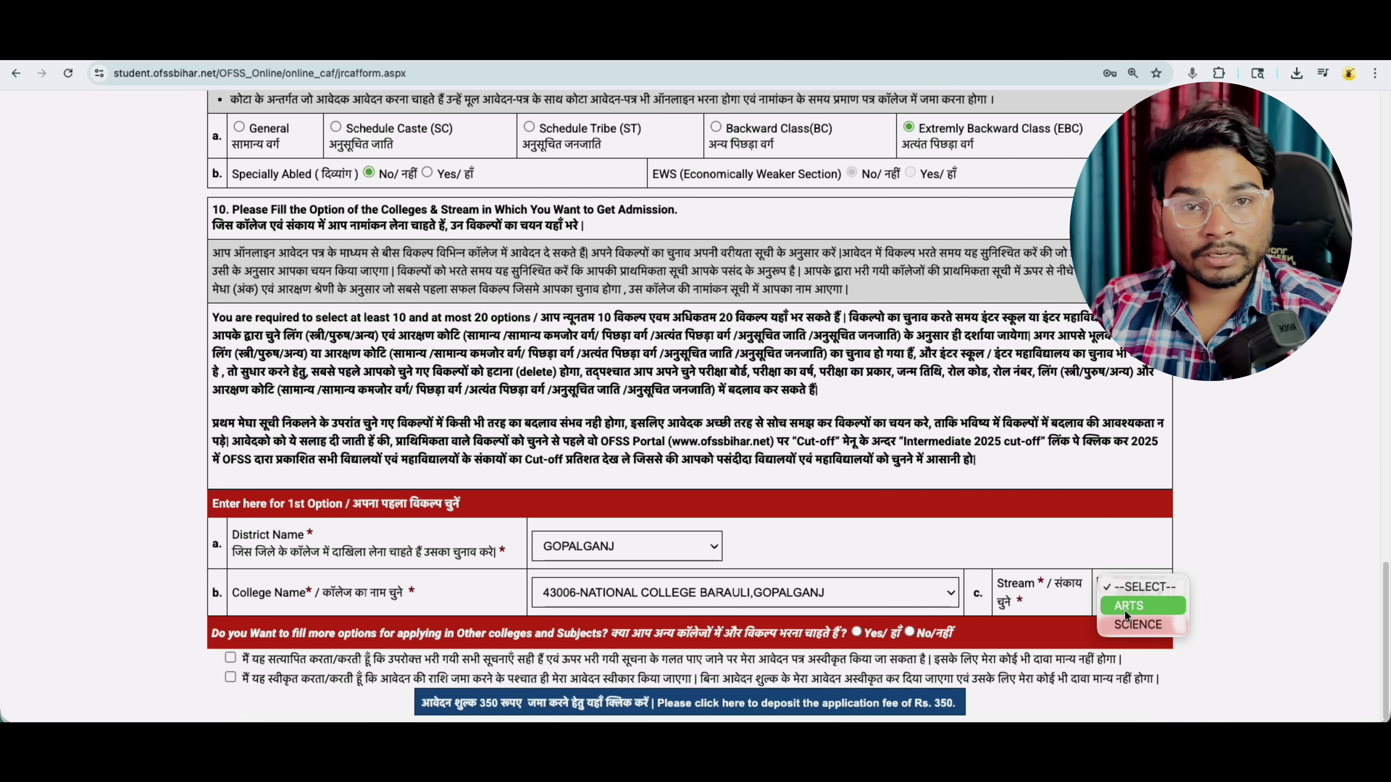
{"action": "left_click", "coordinate": [1137, 604]}
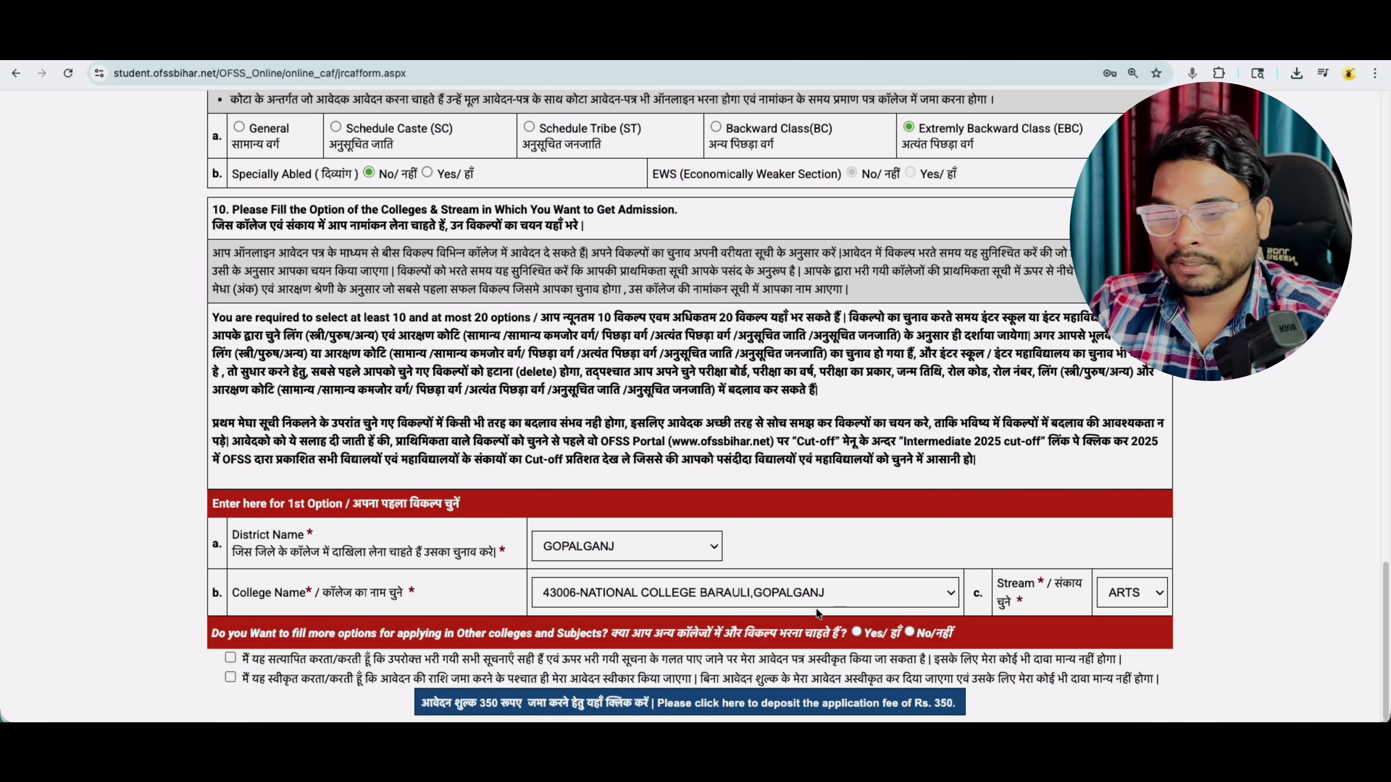
{"action": "left_click", "coordinate": [857, 630]}
{"action": "left_click", "coordinate": [659, 677]}
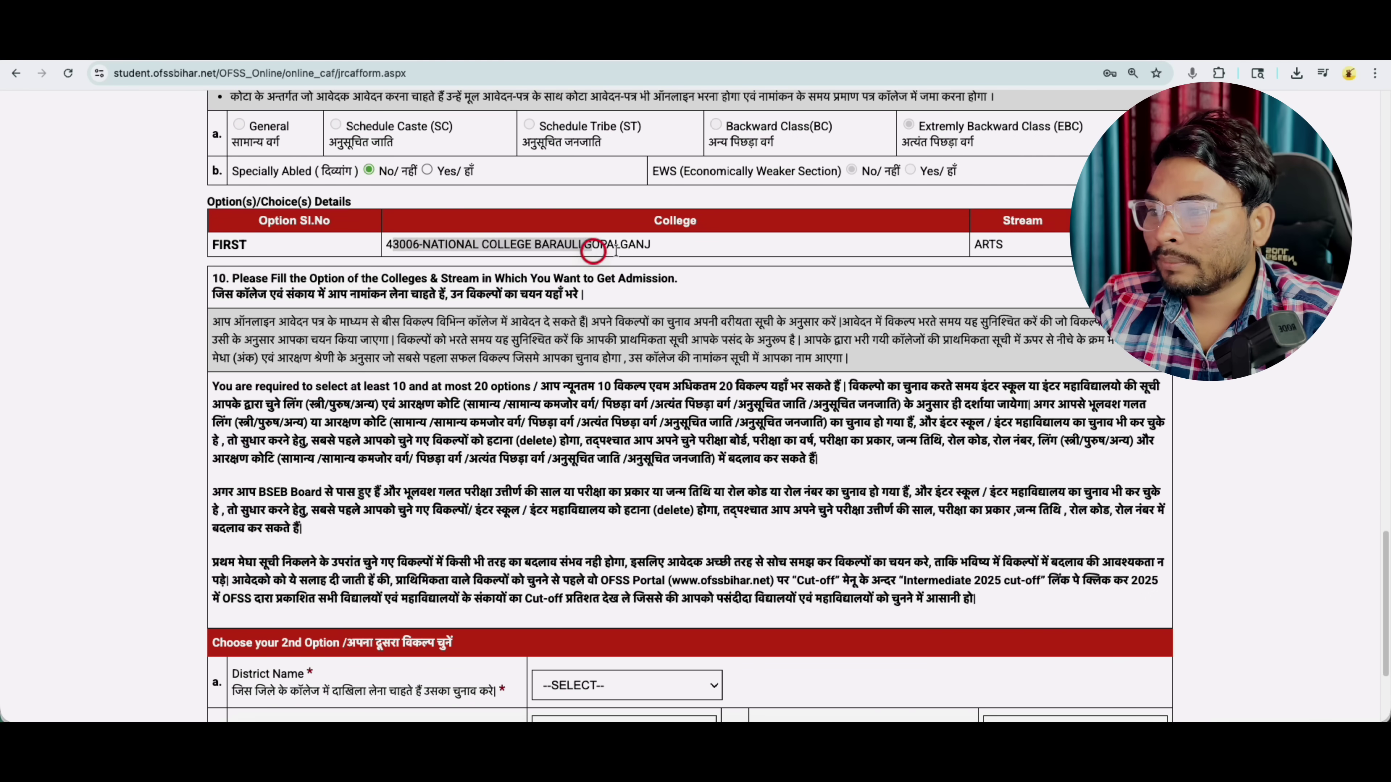
Set the second choice to GOPALGANJ district, 43007 PT.D.D.U. Inter College.
{"action": "scroll", "coordinate": [656, 327], "scroll_direction": "down", "scroll_amount": 3}
{"action": "left_click", "coordinate": [600, 498]}
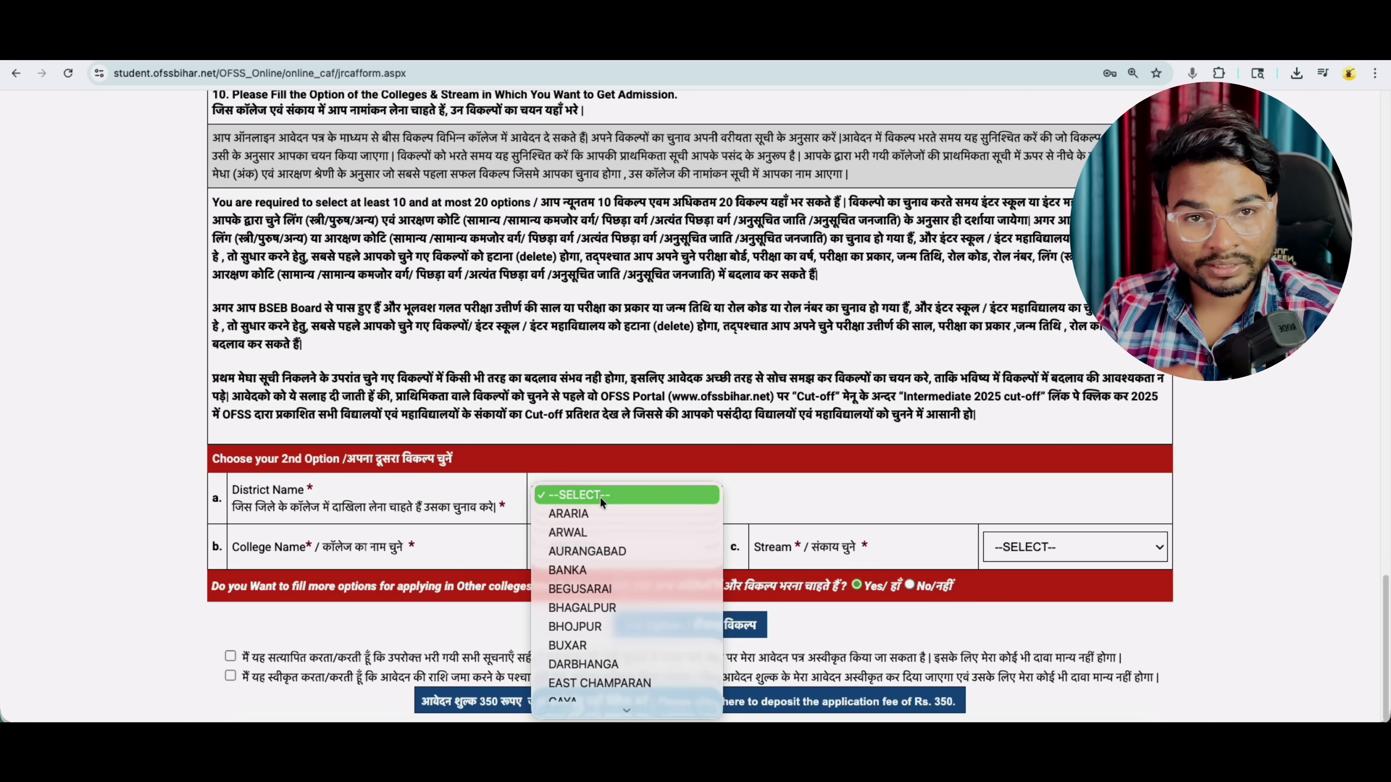
{"action": "left_click", "coordinate": [584, 551]}
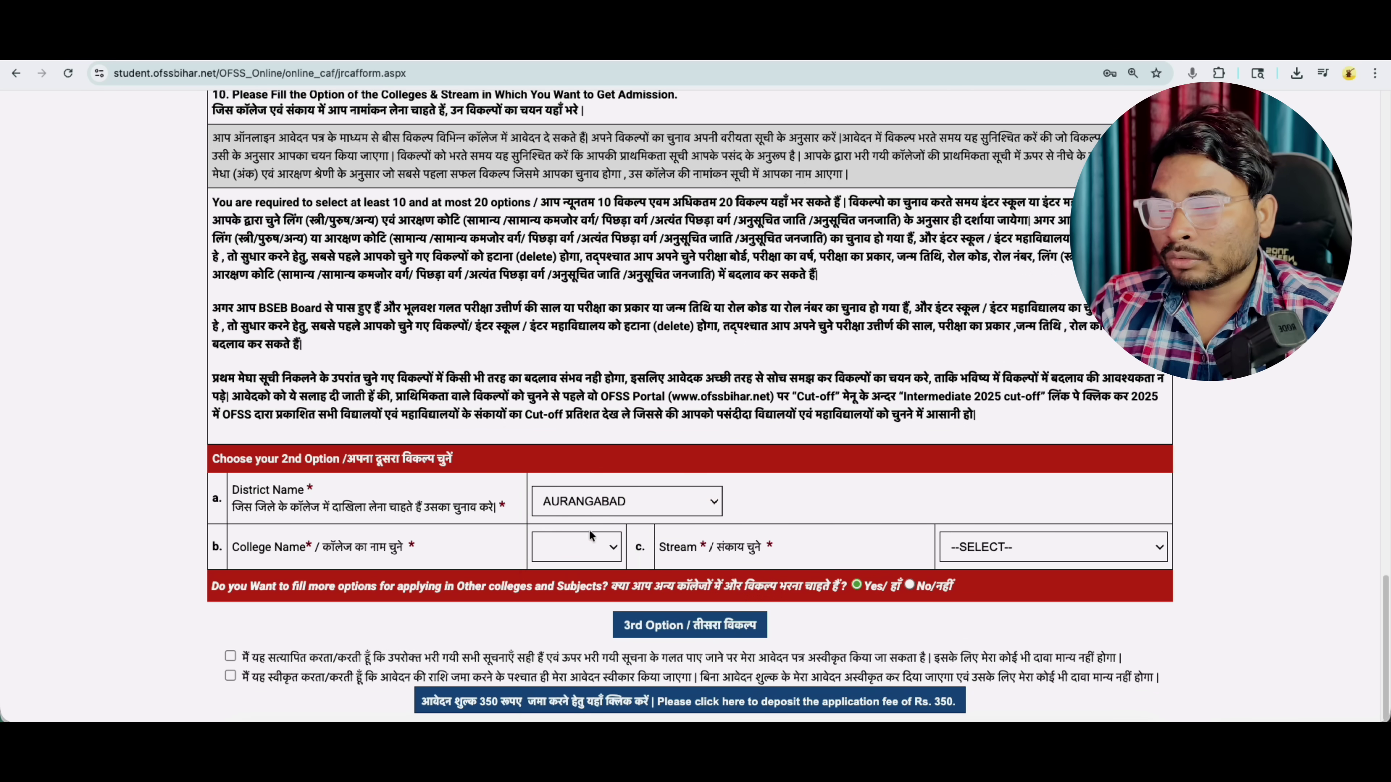
{"action": "left_click", "coordinate": [589, 503]}
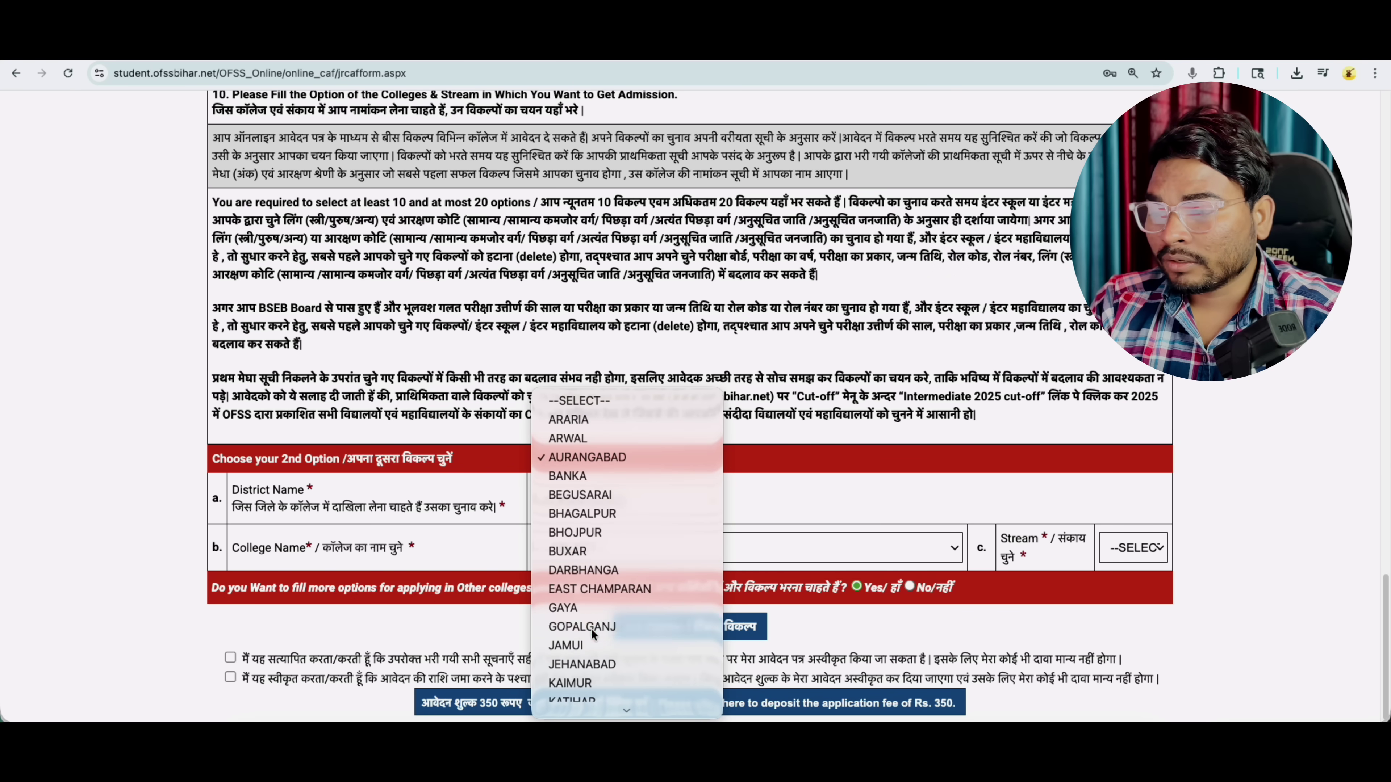
{"action": "left_click", "coordinate": [591, 627]}
{"action": "left_click", "coordinate": [600, 560]}
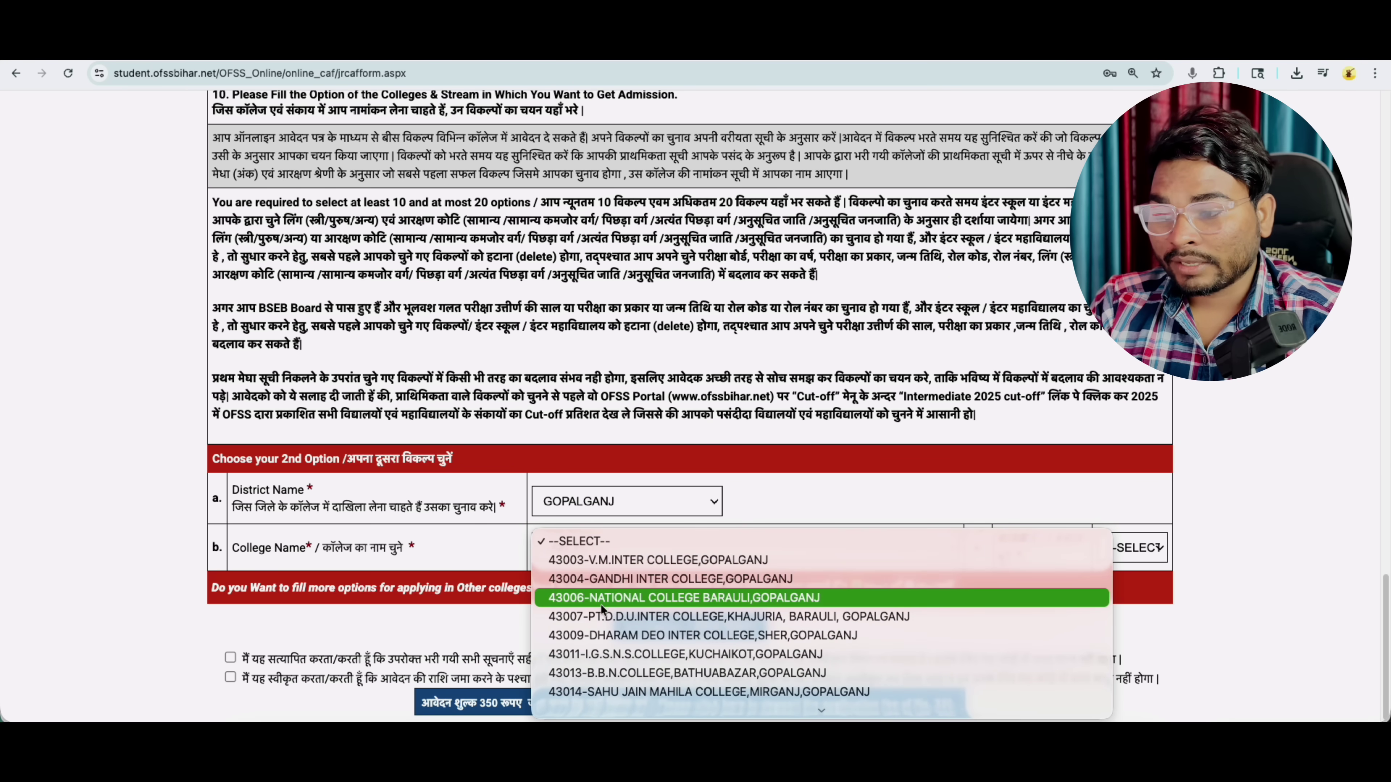
{"action": "left_click", "coordinate": [604, 620]}
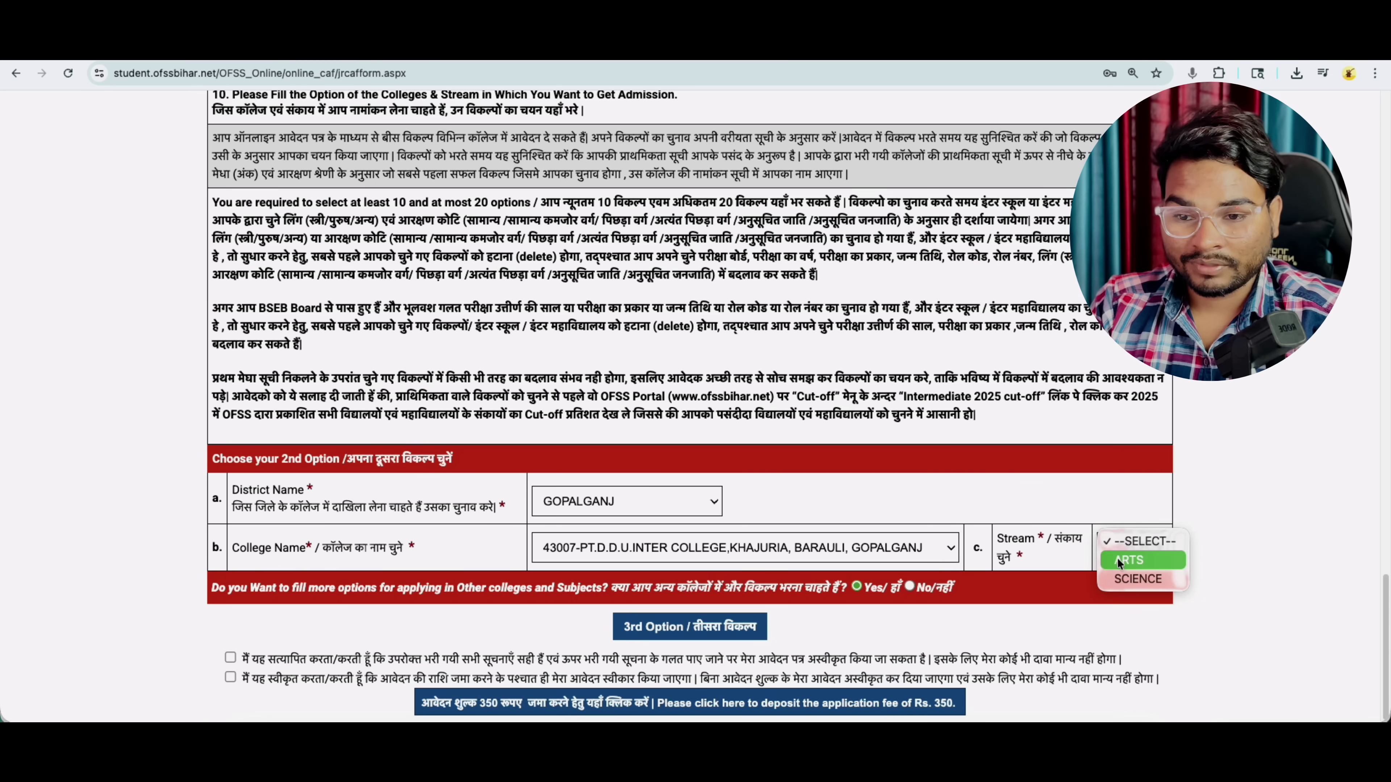
Add the third choice: GOPALGANJ, 43009-DHARAM DEO INTER COLLEGE with ARTS stream.
{"action": "left_click", "coordinate": [736, 627]}
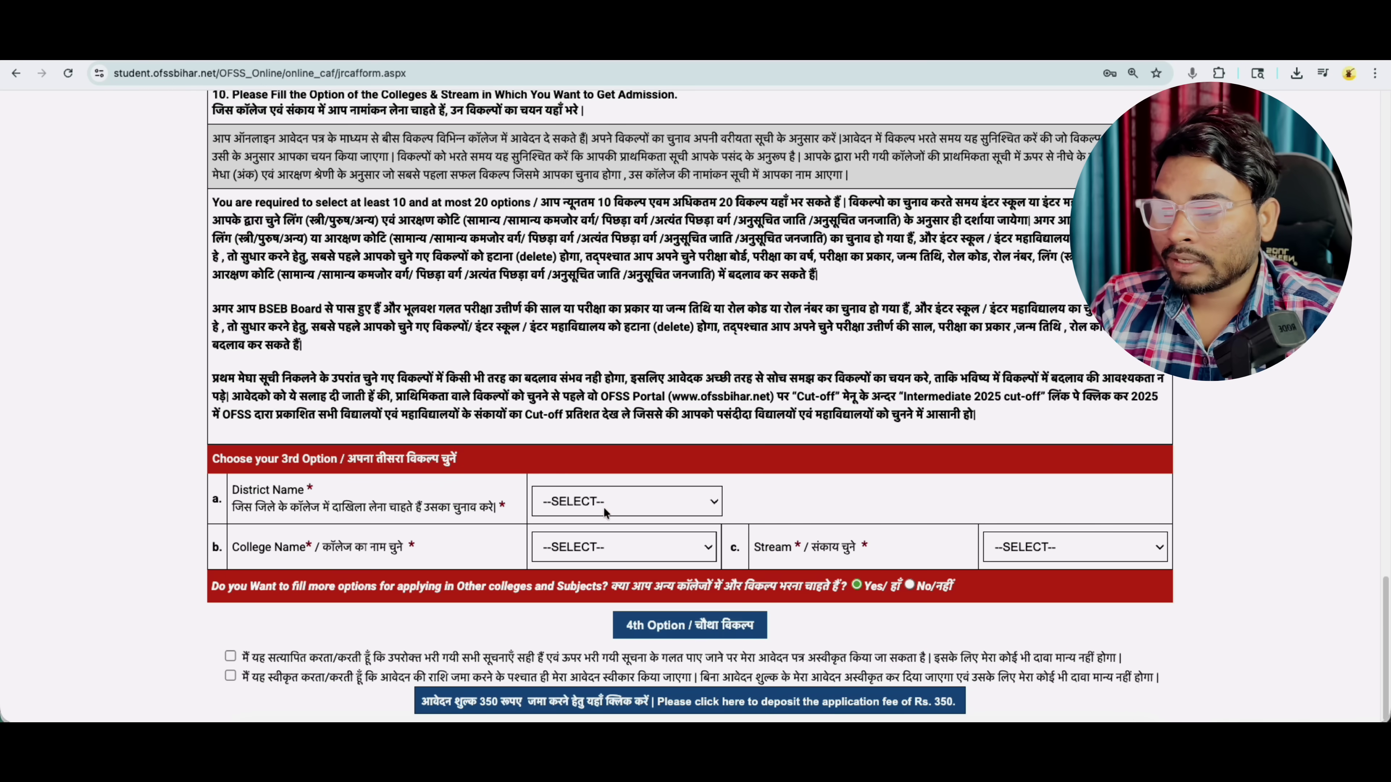
{"action": "left_click", "coordinate": [602, 500]}
{"action": "scroll", "coordinate": [594, 652], "scroll_direction": "down", "scroll_amount": 3}
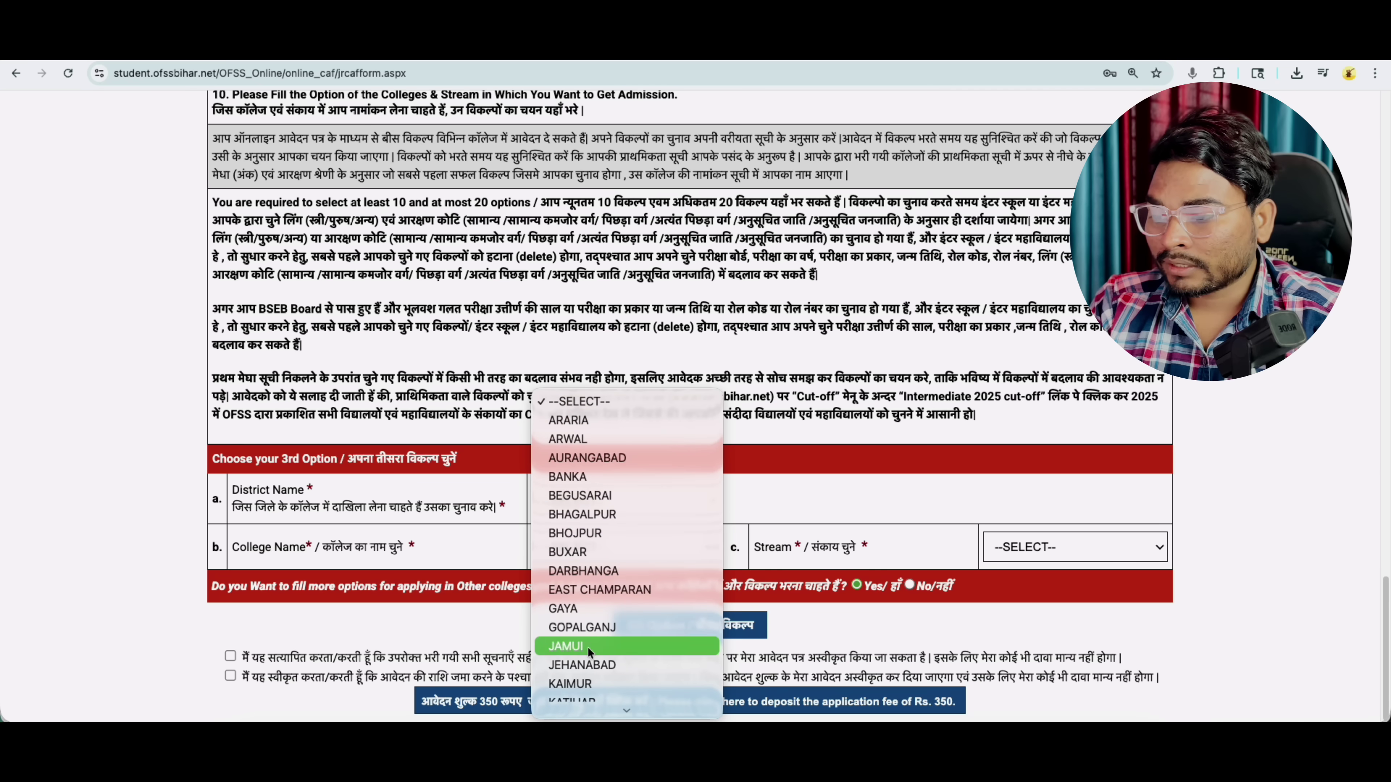
{"action": "left_click", "coordinate": [591, 627]}
{"action": "left_click", "coordinate": [602, 548]}
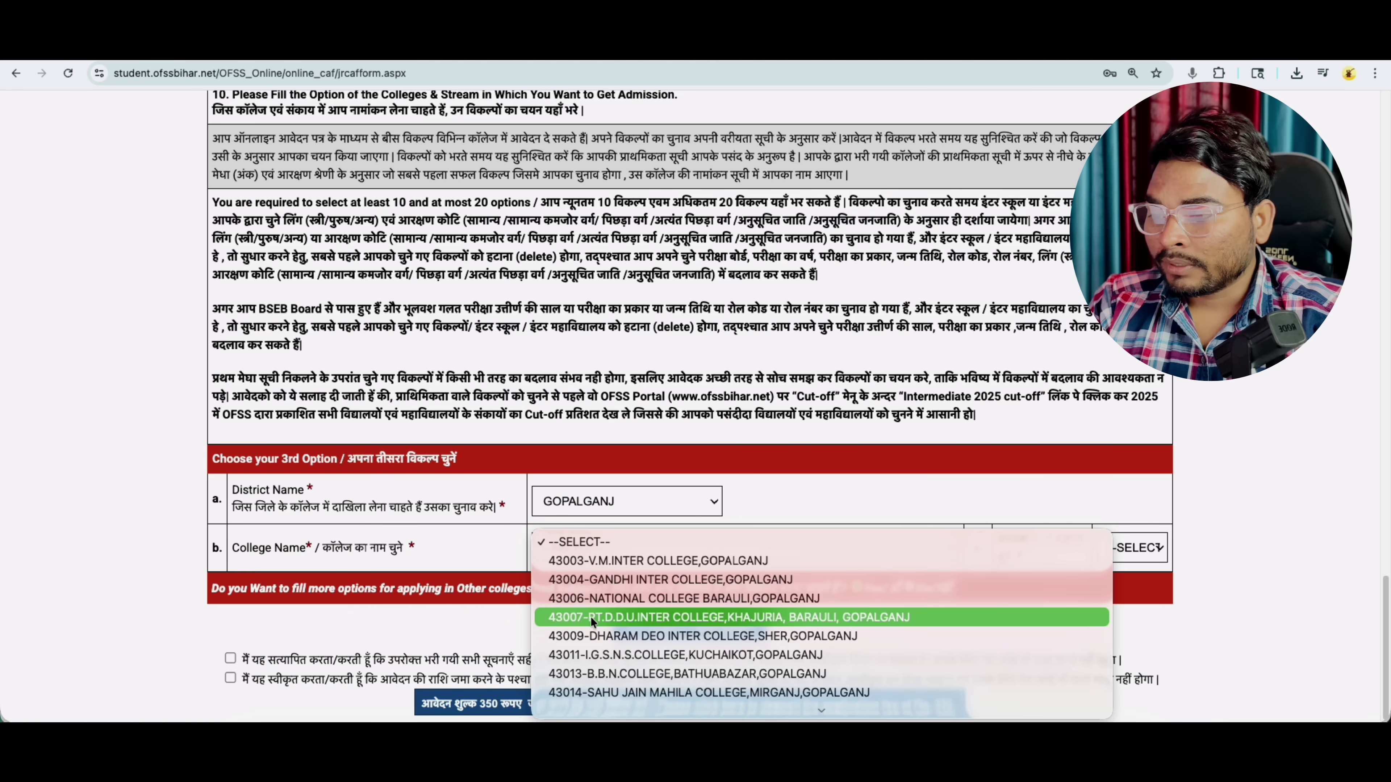
{"action": "left_click", "coordinate": [598, 636]}
{"action": "left_click", "coordinate": [1129, 548]}
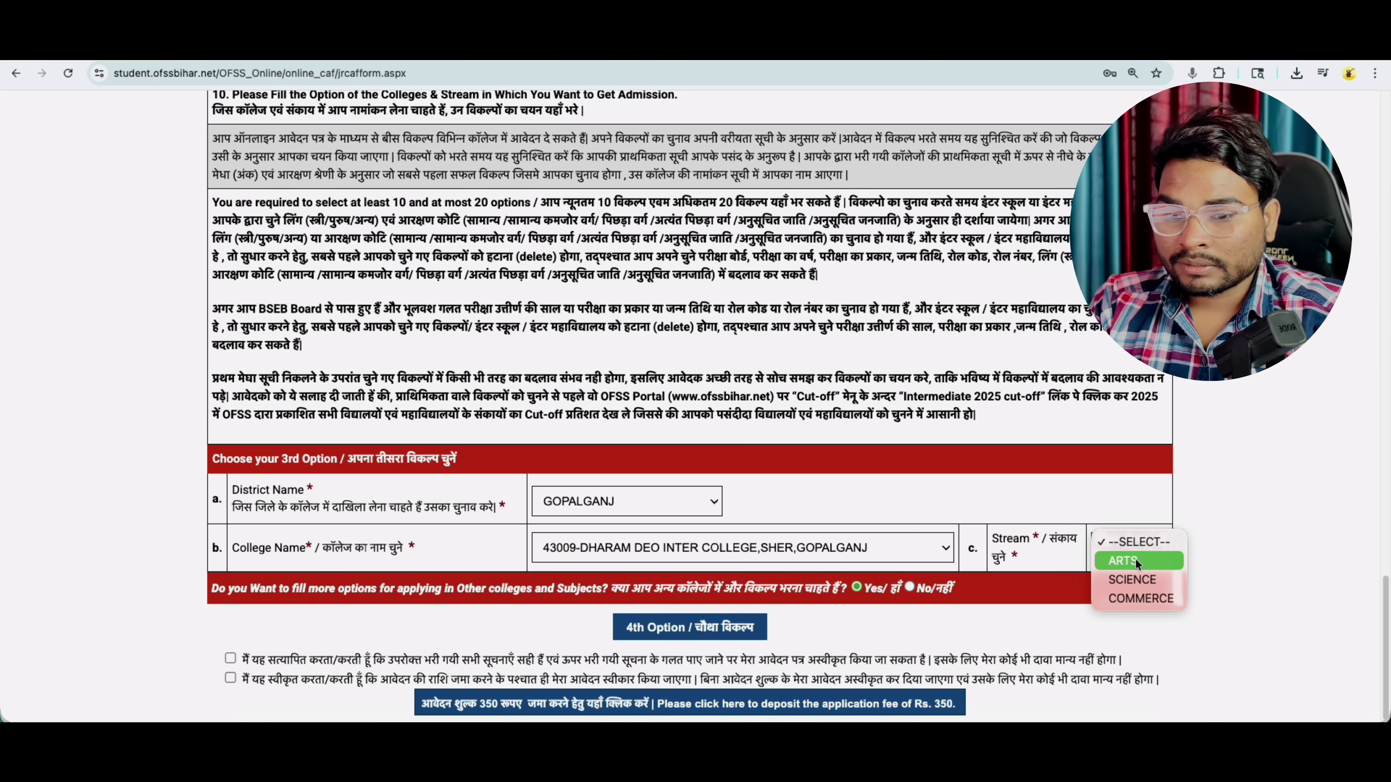
{"action": "left_click", "coordinate": [1077, 588]}
{"action": "left_click", "coordinate": [1117, 550]}
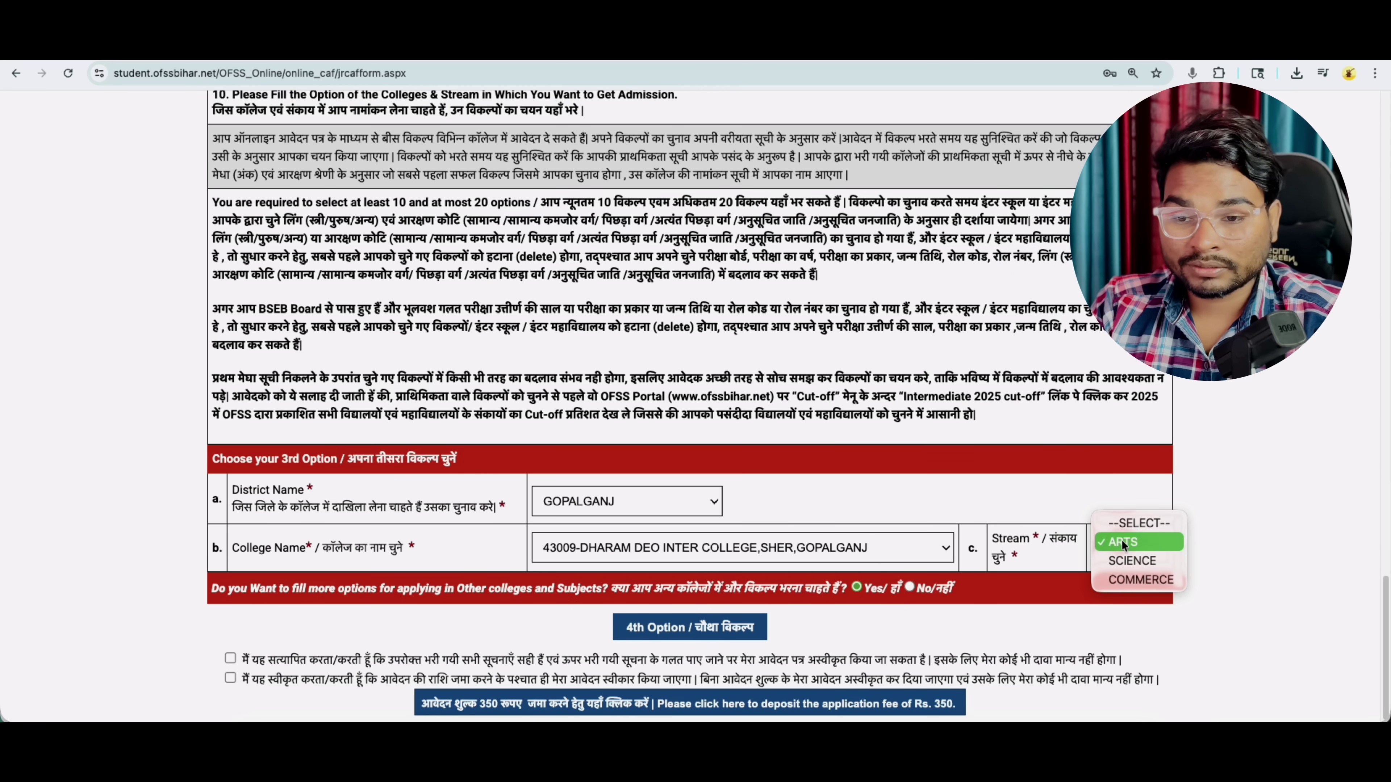
{"action": "left_click", "coordinate": [1122, 543]}
{"action": "left_click", "coordinate": [681, 625]}
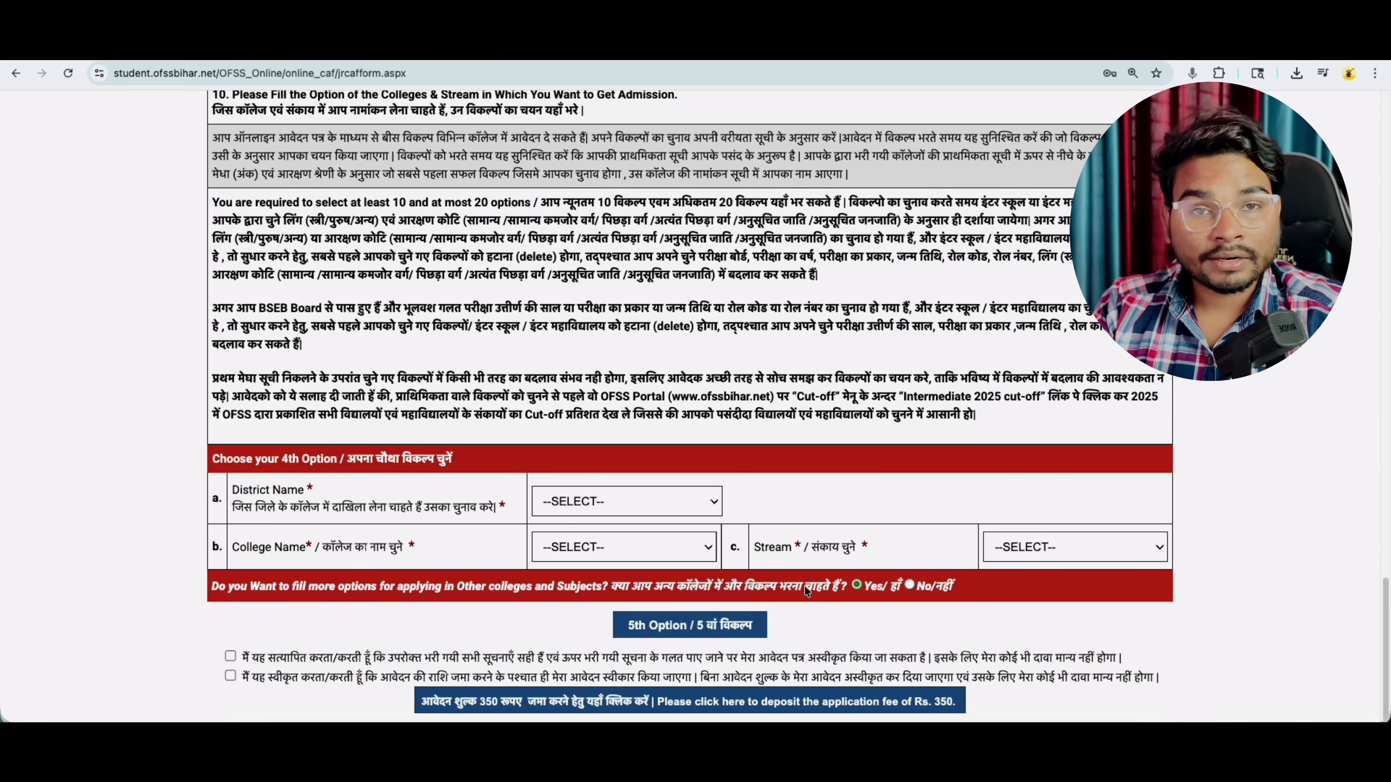
Highlight the three saved college choices in the choices table.
{"action": "scroll", "coordinate": [738, 408], "scroll_direction": "up", "scroll_amount": 3}
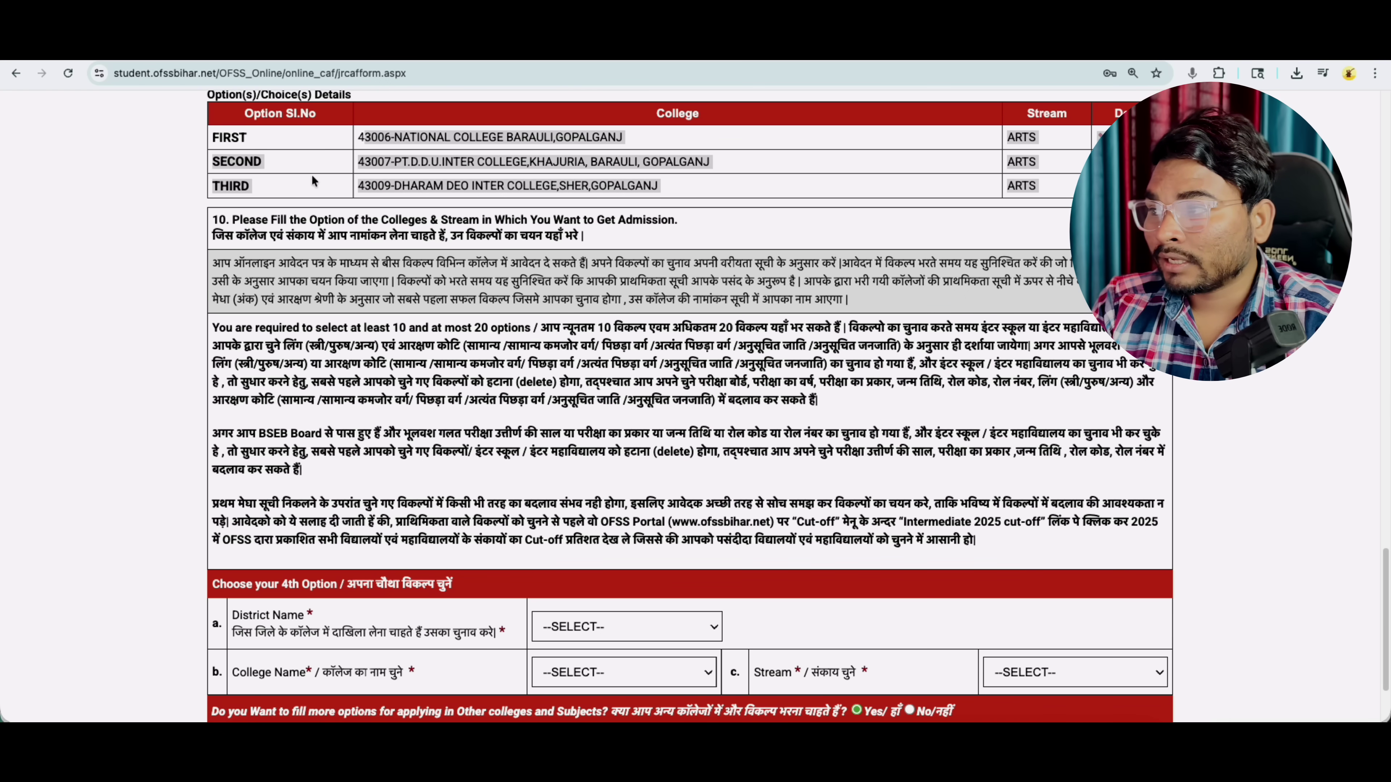
{"action": "left_click", "coordinate": [360, 135]}
{"action": "left_click_drag", "start_coordinate": [361, 135], "coordinate": [668, 185]}
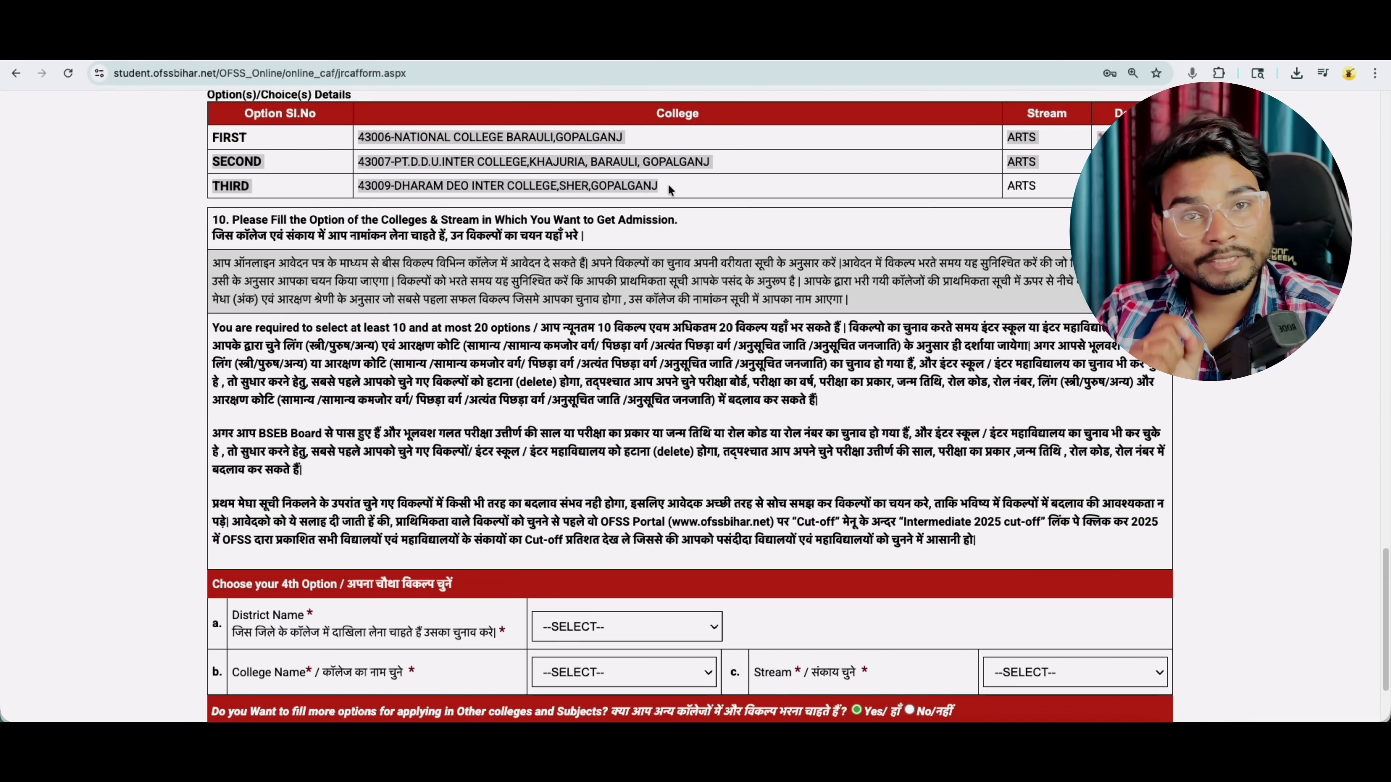
Answer No to adding more options and tick both declaration statements.
{"action": "scroll", "coordinate": [792, 455], "scroll_direction": "down", "scroll_amount": 3}
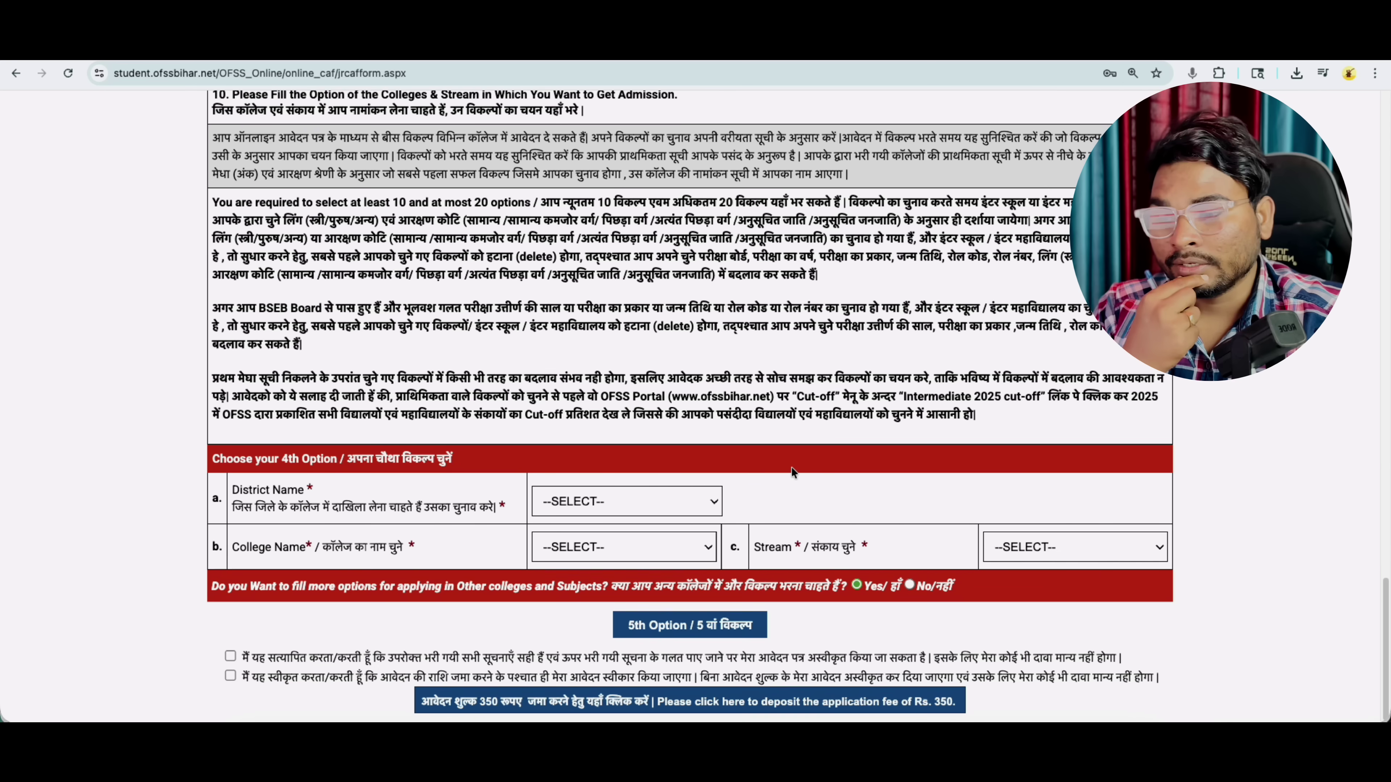
{"action": "left_click", "coordinate": [918, 584]}
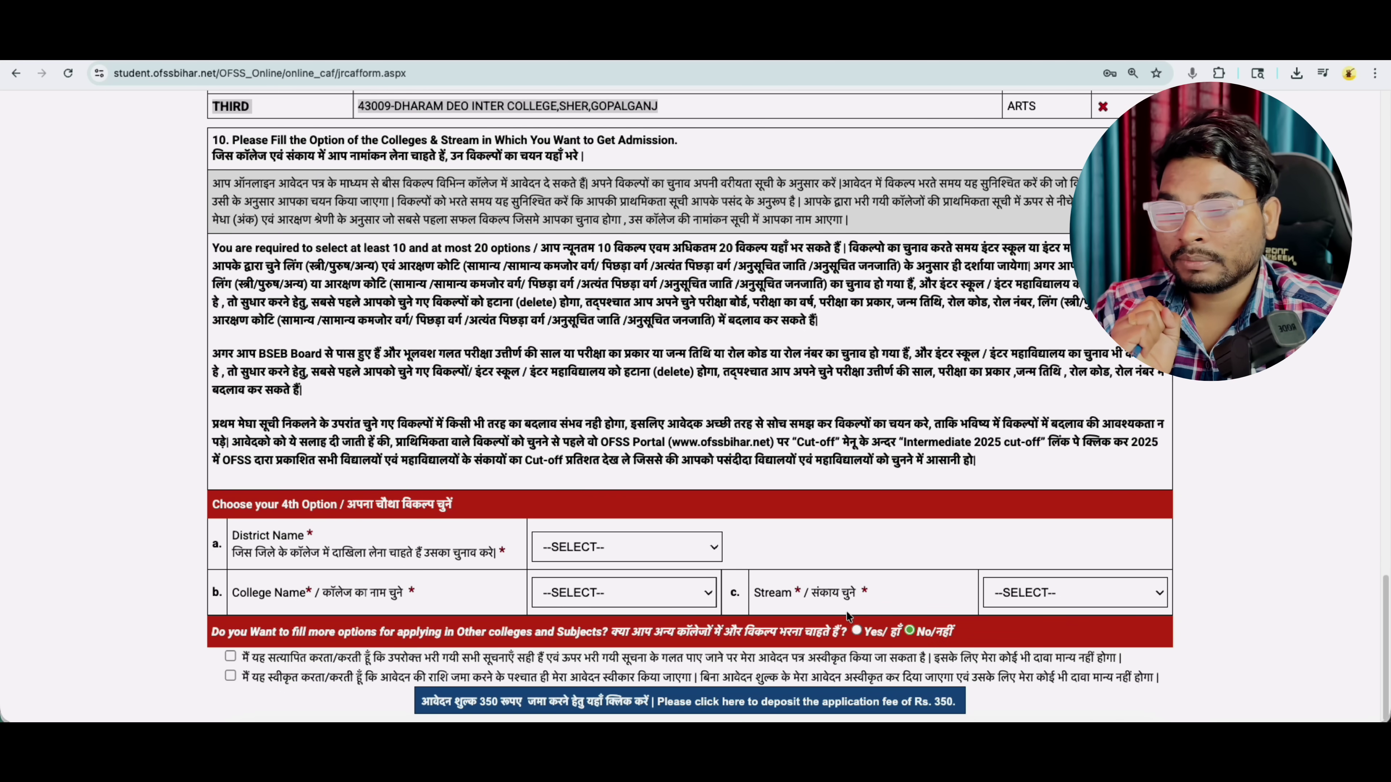
{"action": "left_click", "coordinate": [231, 657]}
{"action": "left_click", "coordinate": [231, 677]}
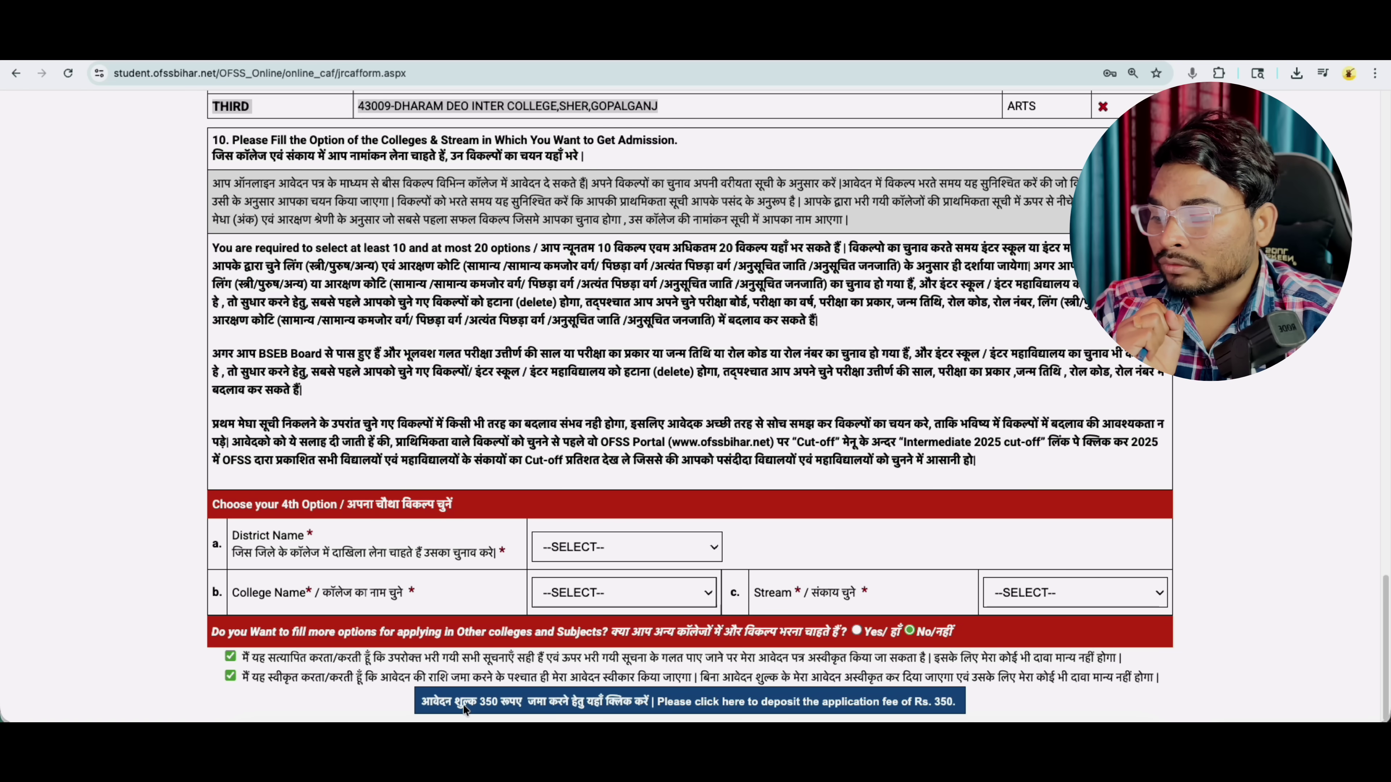
Proceed to the Rs. 350 fee deposit and acknowledge the OTP notice.
{"action": "left_click", "coordinate": [570, 699]}
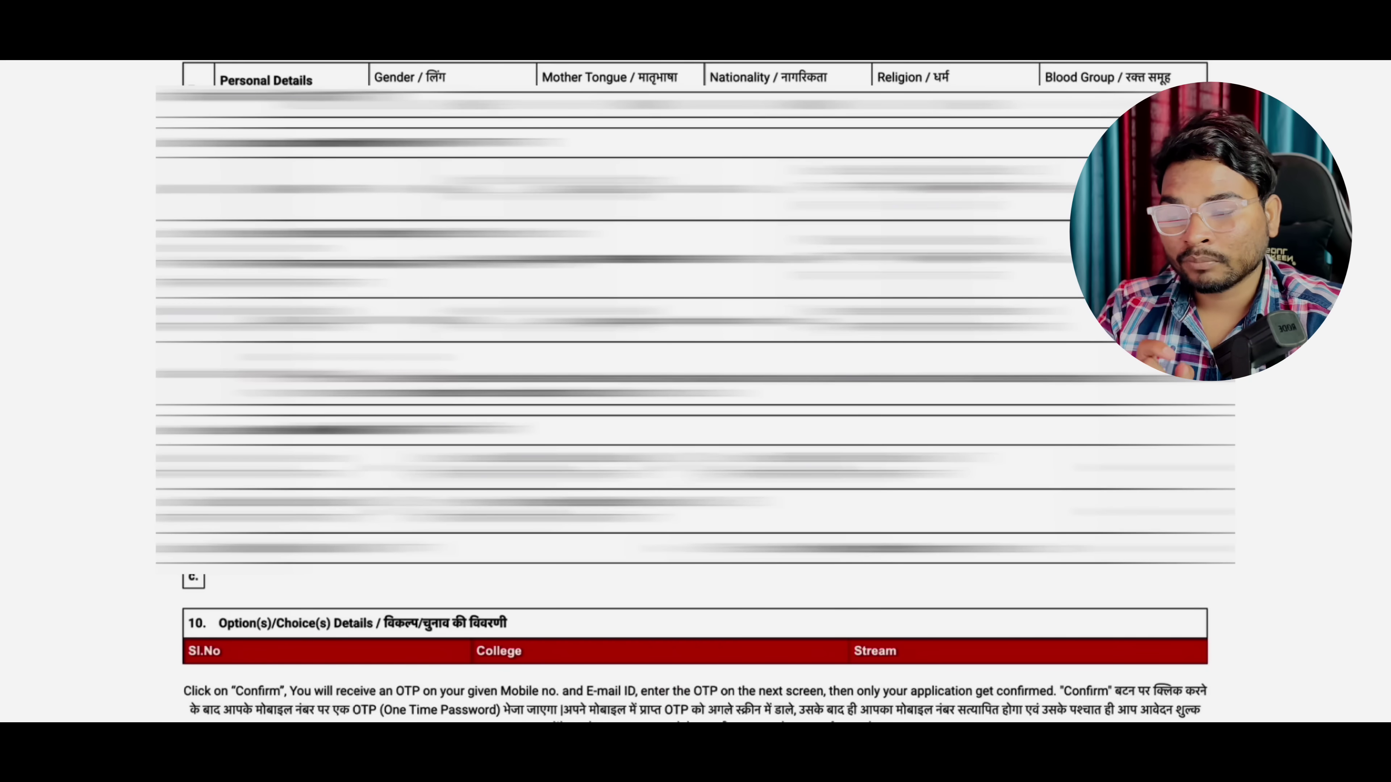
{"action": "key", "text": "Return"}
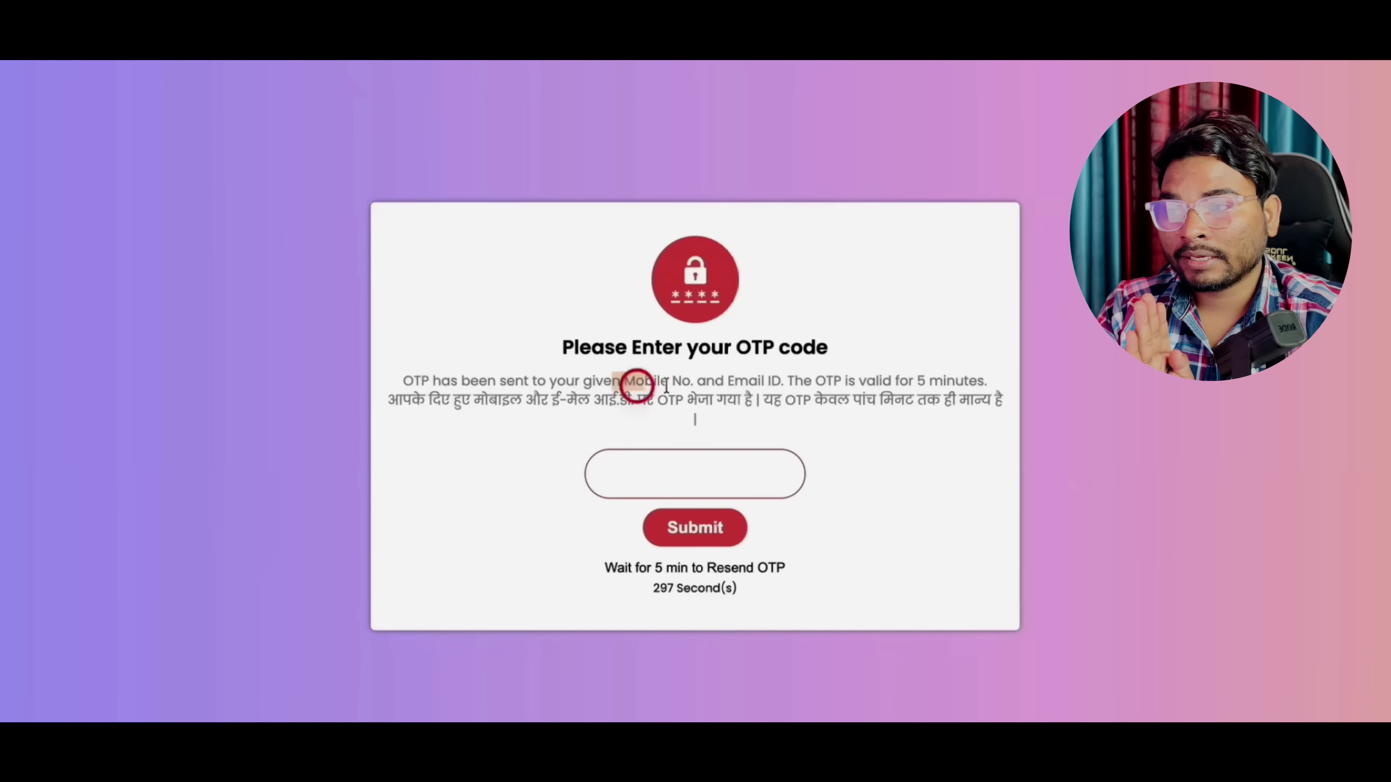
Enter the received six-digit OTP and submit it.
{"action": "left_click", "coordinate": [707, 479]}
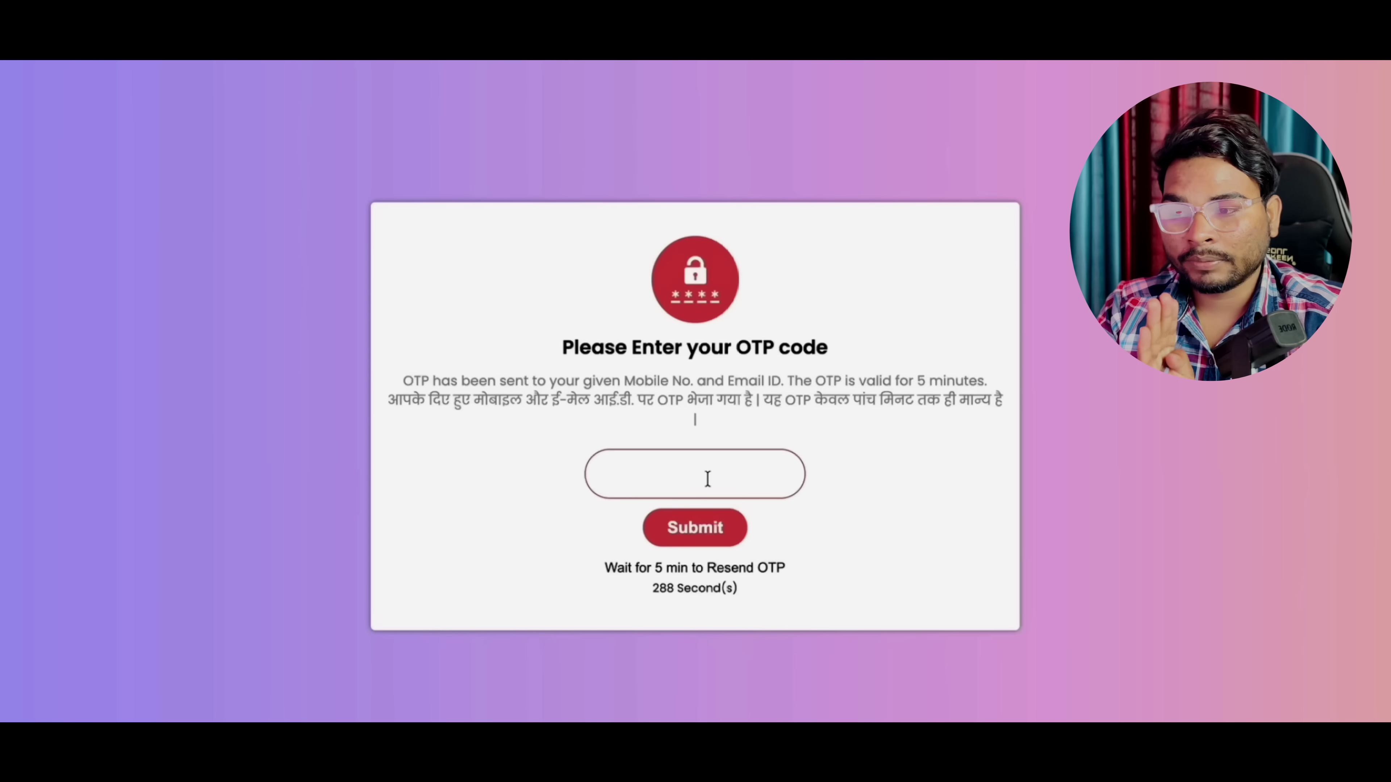
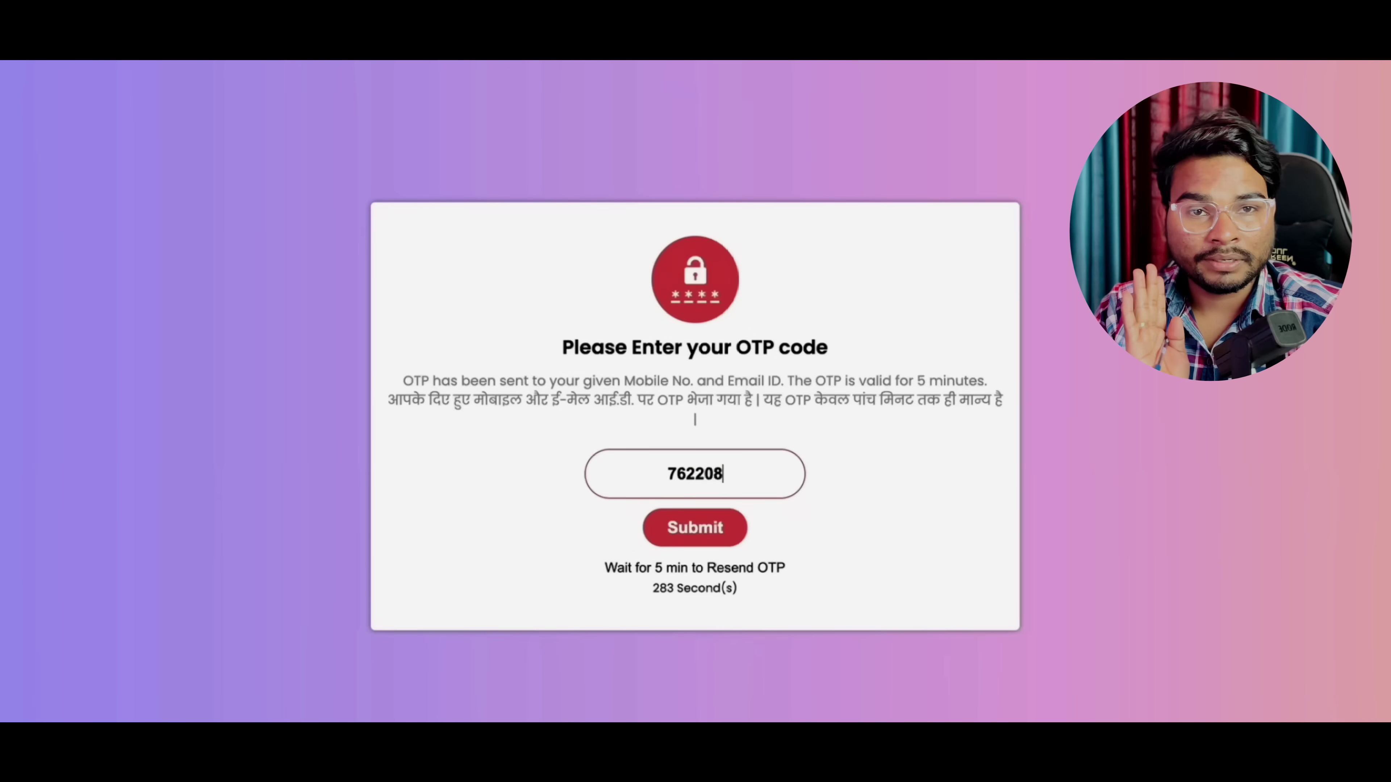
{"action": "left_click", "coordinate": [705, 527]}
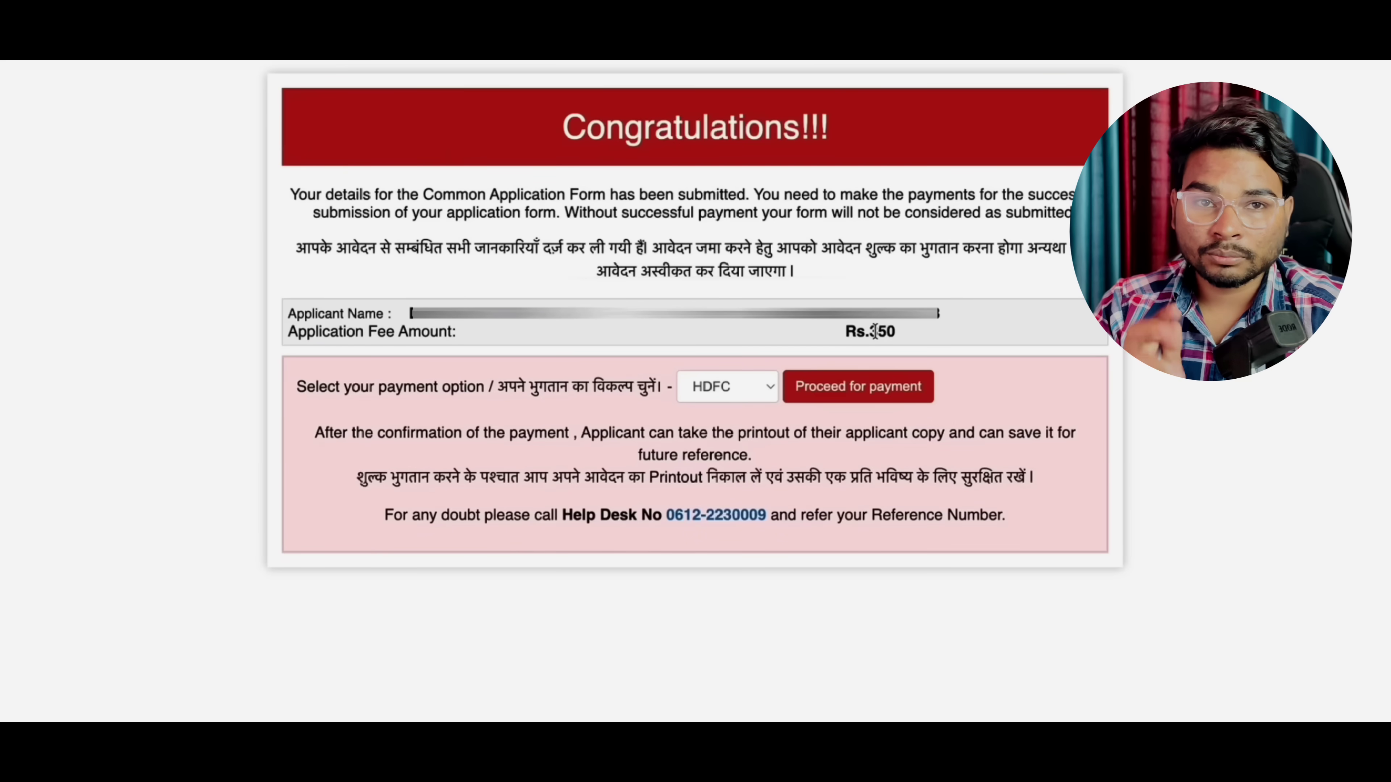
Keep HDFC as the gateway, proceed to payment, choose Card, then go back.
{"action": "left_click", "coordinate": [731, 390]}
{"action": "left_click", "coordinate": [729, 385]}
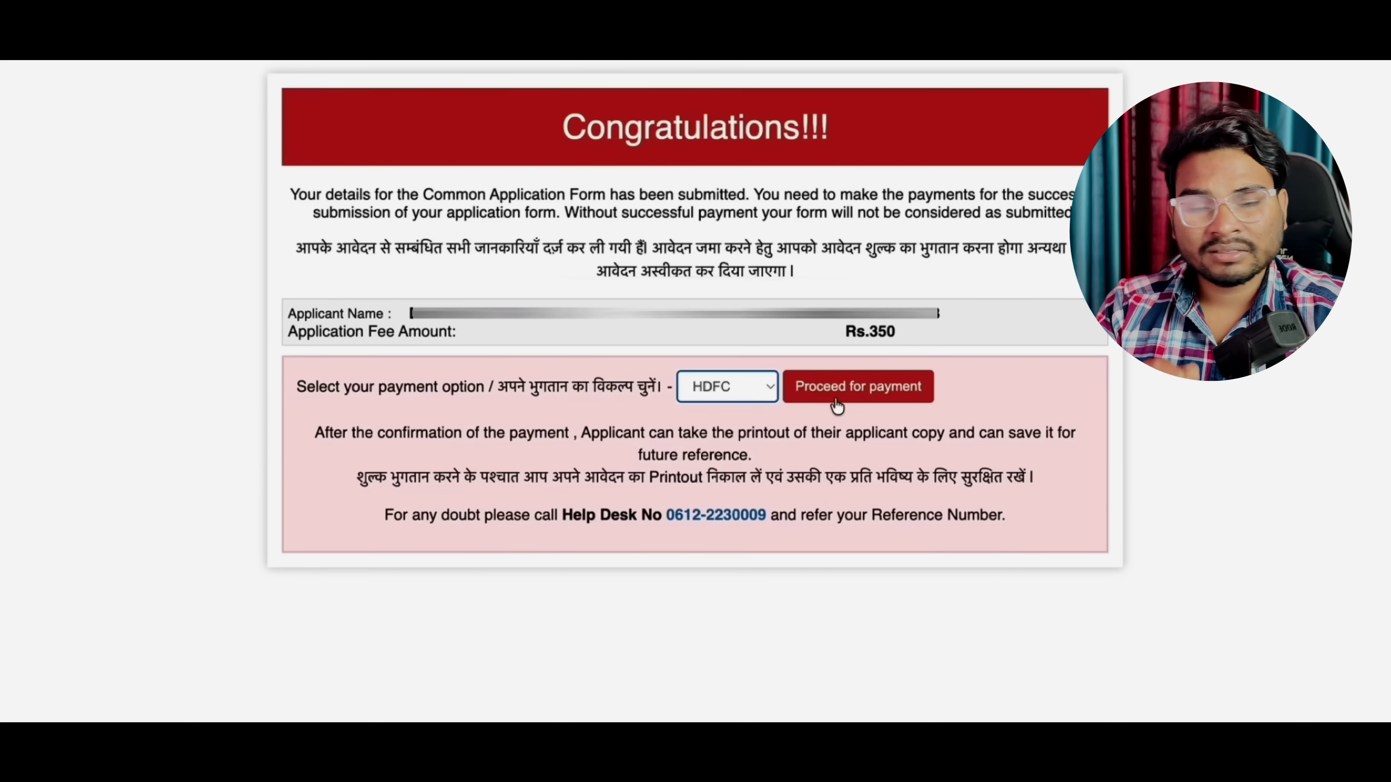
{"action": "left_click", "coordinate": [853, 398]}
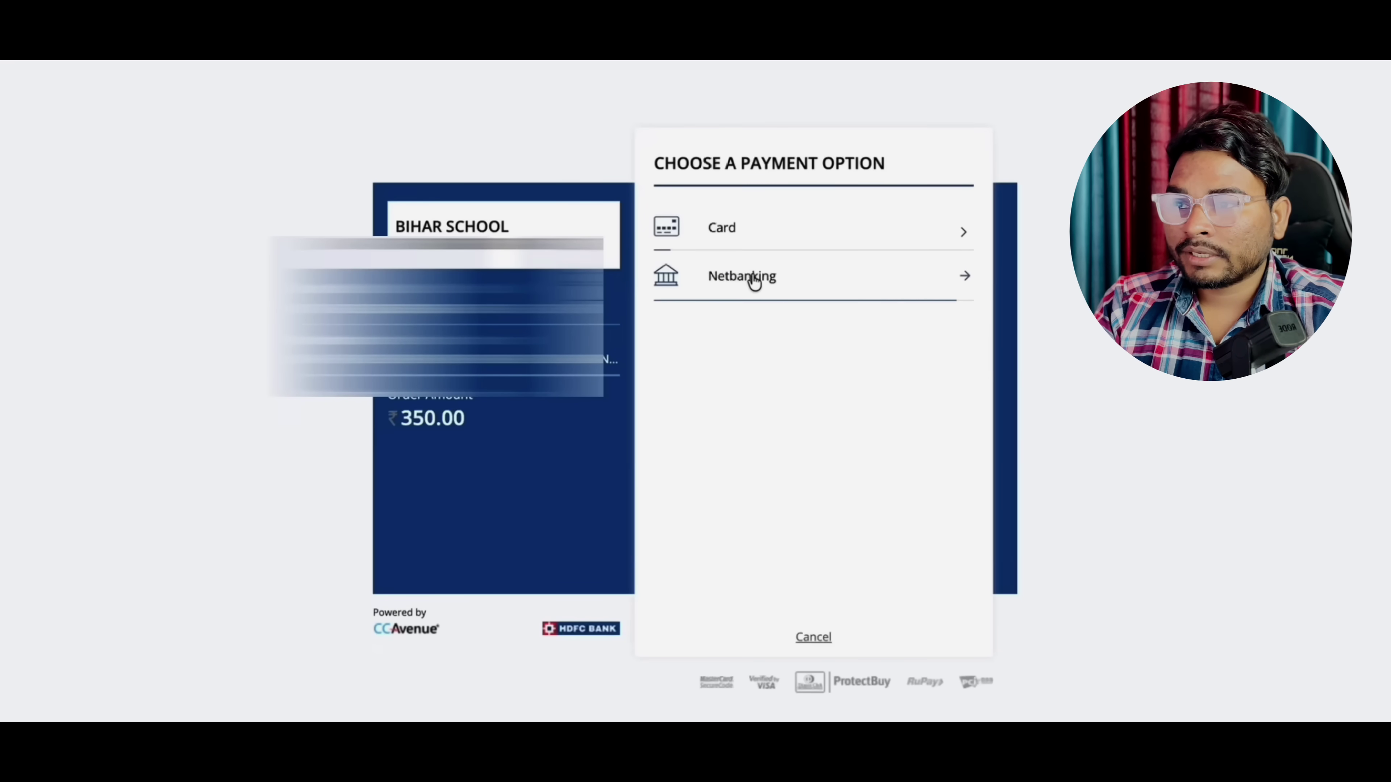
{"action": "left_click", "coordinate": [739, 237]}
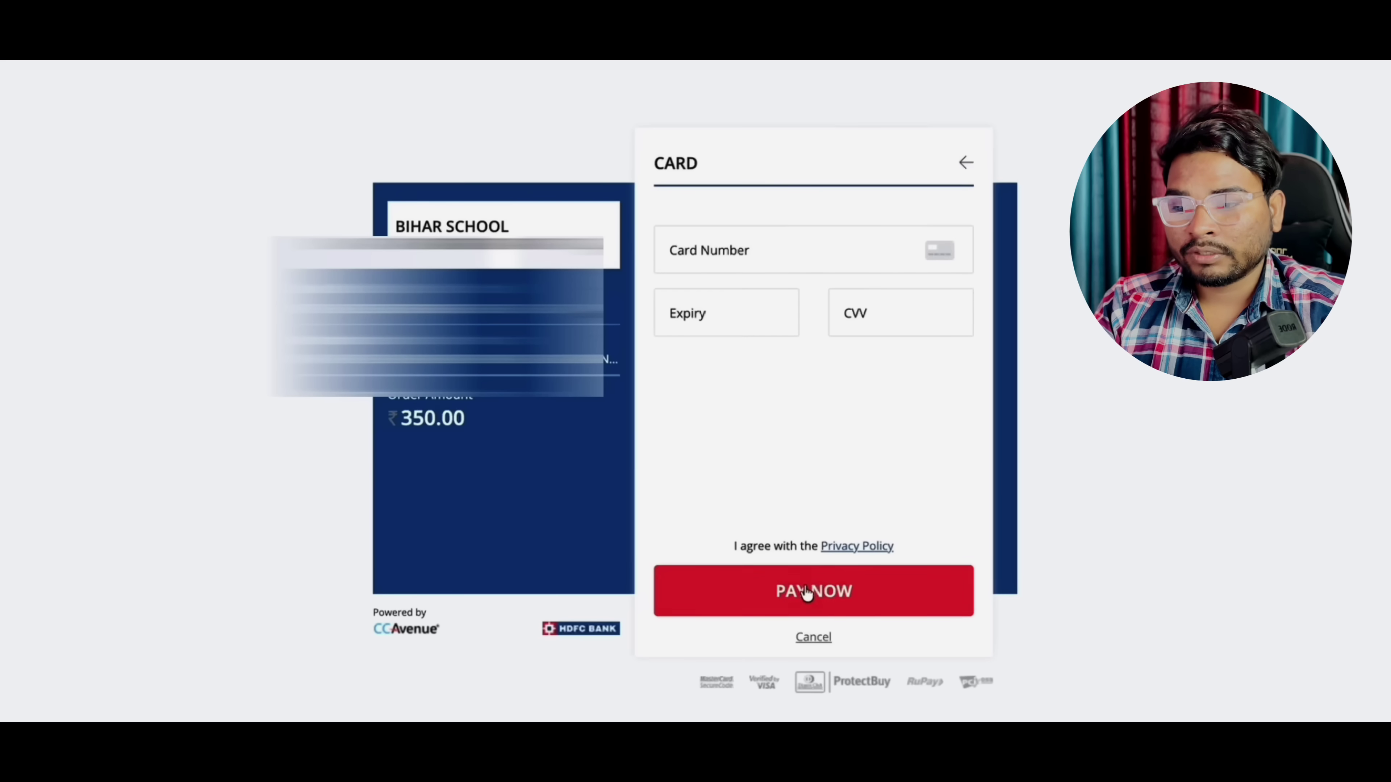
{"action": "left_click", "coordinate": [963, 163]}
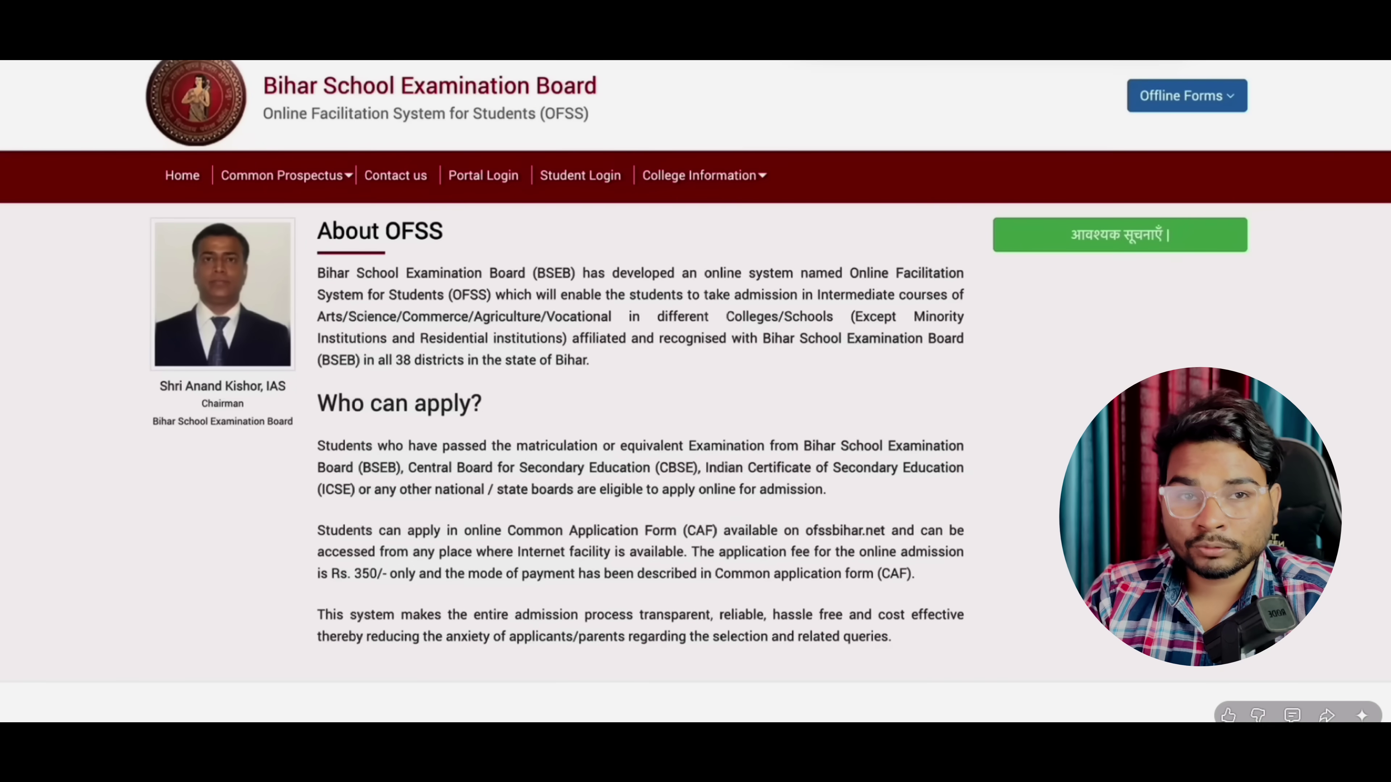
Mark Student Login, then log in with the registered mobile/e-mail and password.
{"action": "mouse_move", "coordinate": [624, 136]}
{"action": "left_mouse_down"}
{"action": "mouse_move", "coordinate": [529, 163]}
{"action": "mouse_move", "coordinate": [630, 143]}
{"action": "mouse_move", "coordinate": [597, 147]}
{"action": "left_mouse_up"}
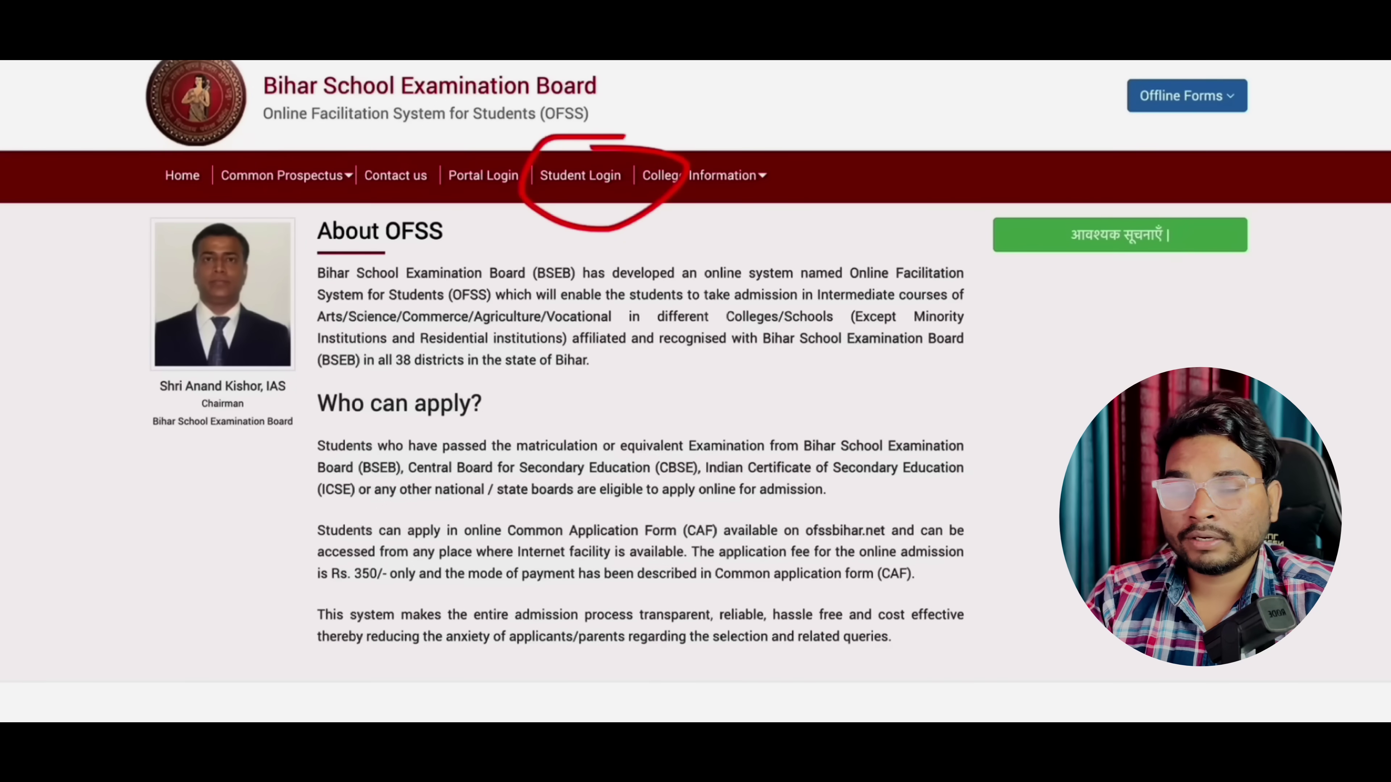
{"action": "left_click", "coordinate": [573, 176]}
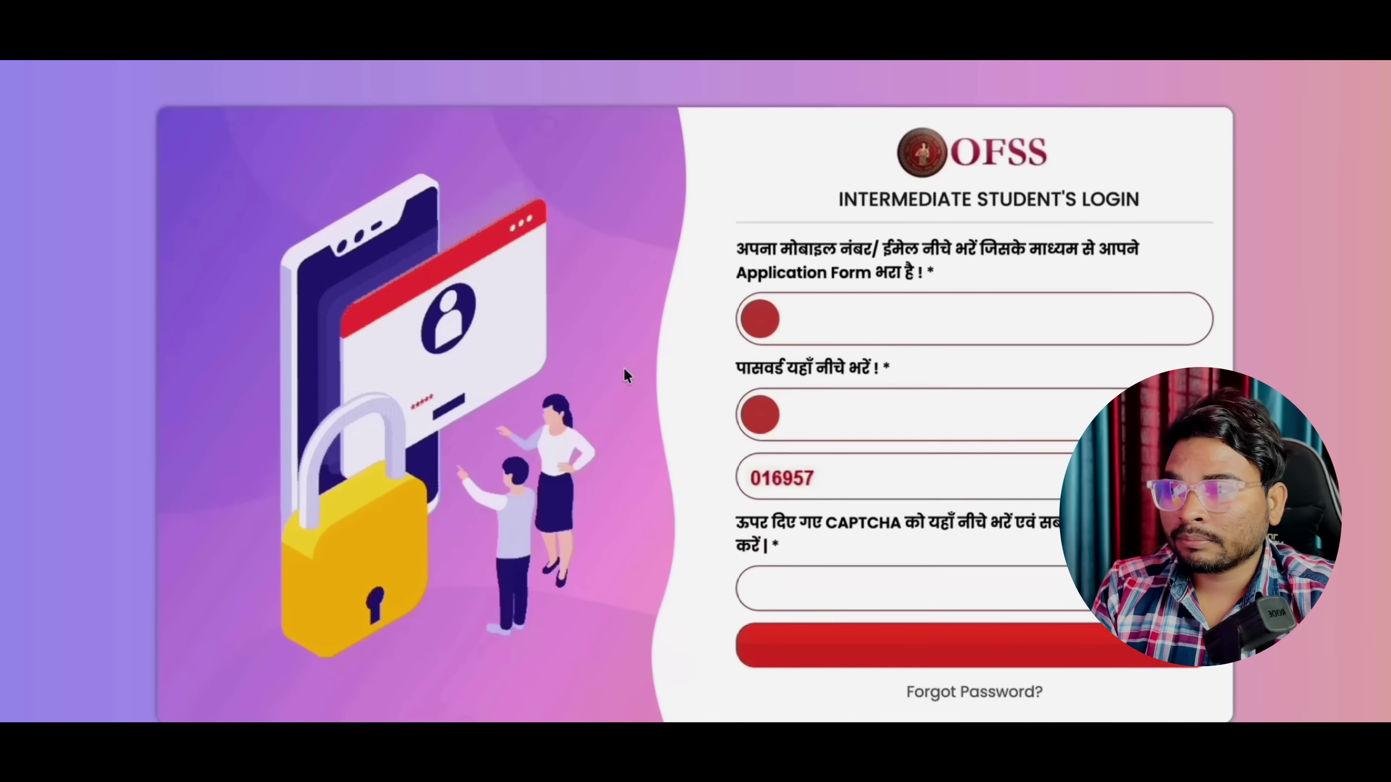
{"action": "left_click", "coordinate": [872, 322]}
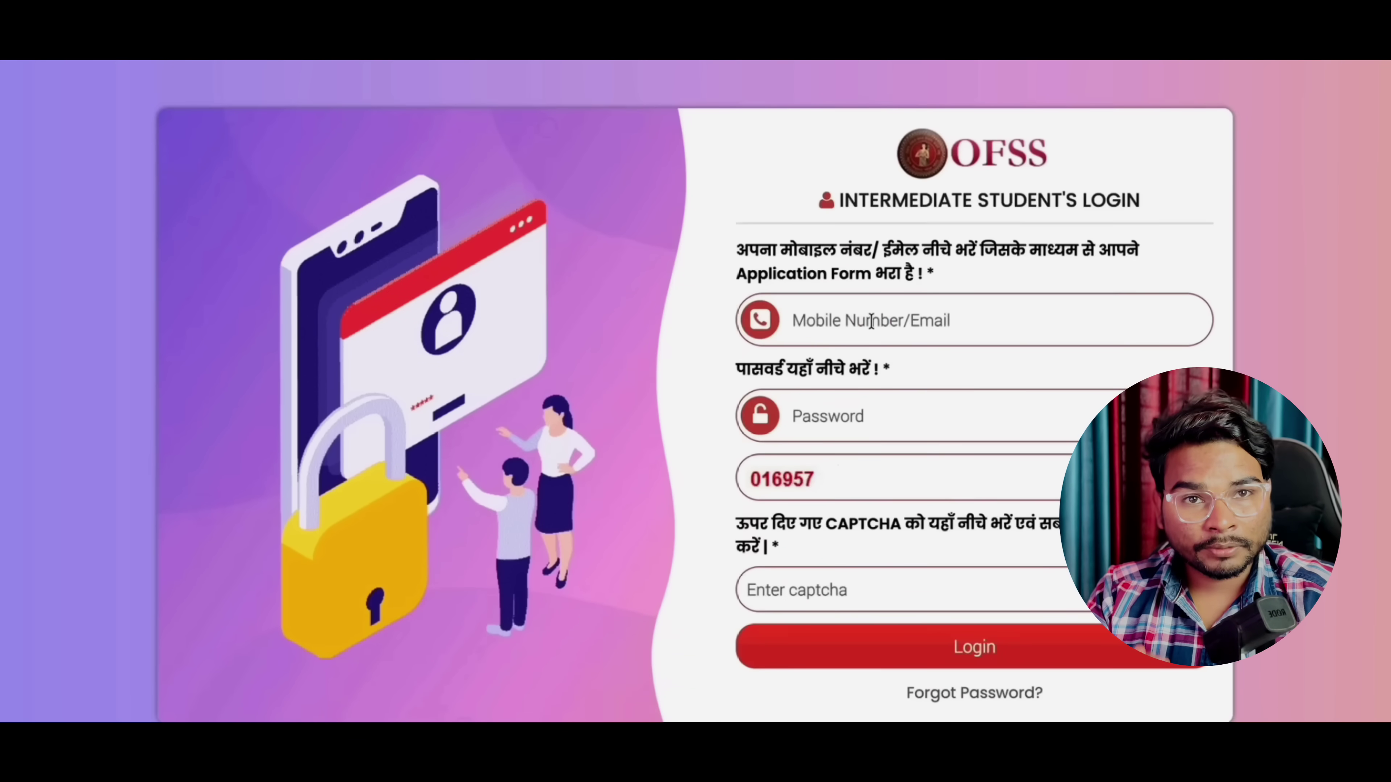
{"action": "left_click", "coordinate": [832, 420]}
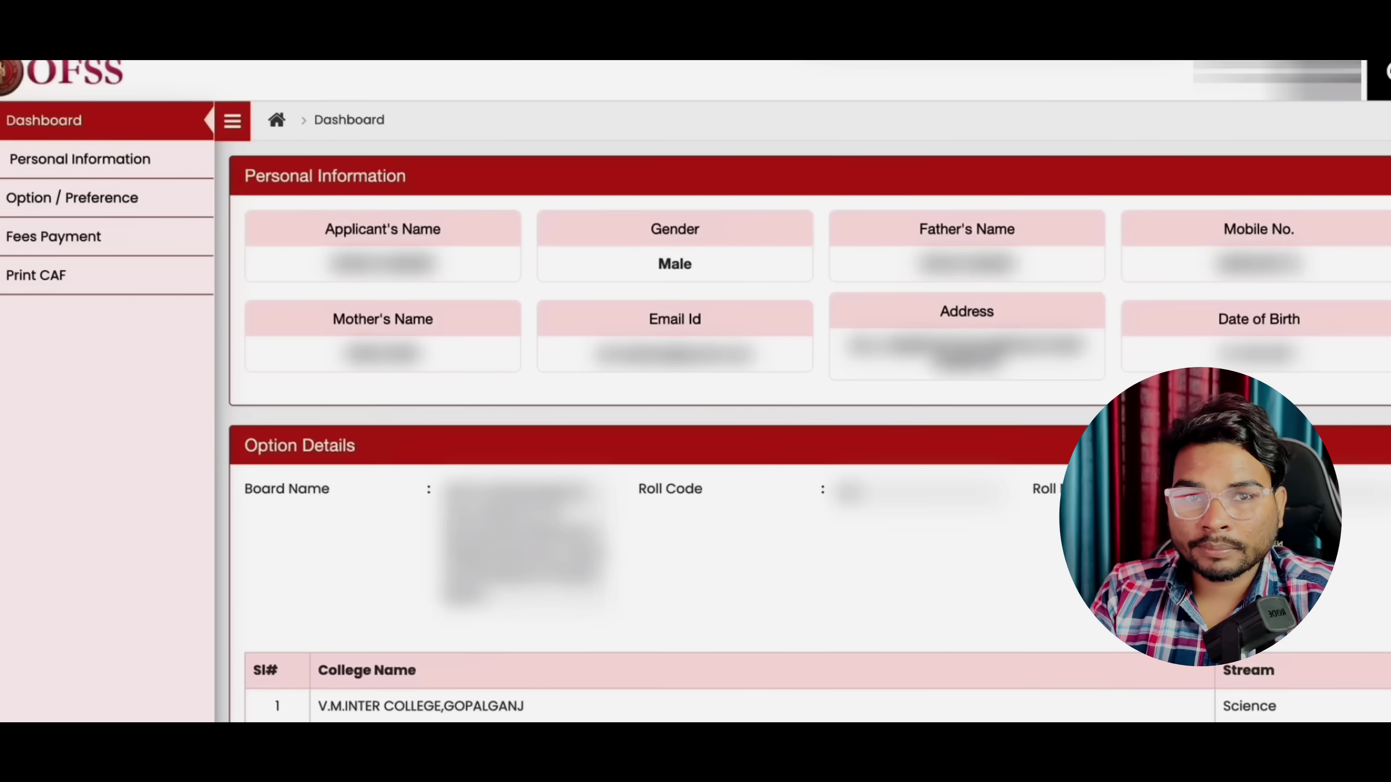
Annotate the Dashboard heading, Option/Preference, Print CAF and Fees Payment sidebar items.
{"action": "mouse_move", "coordinate": [408, 85]}
{"action": "left_mouse_down"}
{"action": "mouse_move", "coordinate": [379, 143]}
{"action": "mouse_move", "coordinate": [374, 92]}
{"action": "left_mouse_up"}
{"action": "mouse_move", "coordinate": [19, 209]}
{"action": "left_mouse_down"}
{"action": "mouse_move", "coordinate": [115, 215]}
{"action": "mouse_move", "coordinate": [53, 174]}
{"action": "mouse_move", "coordinate": [34, 212]}
{"action": "left_mouse_up"}
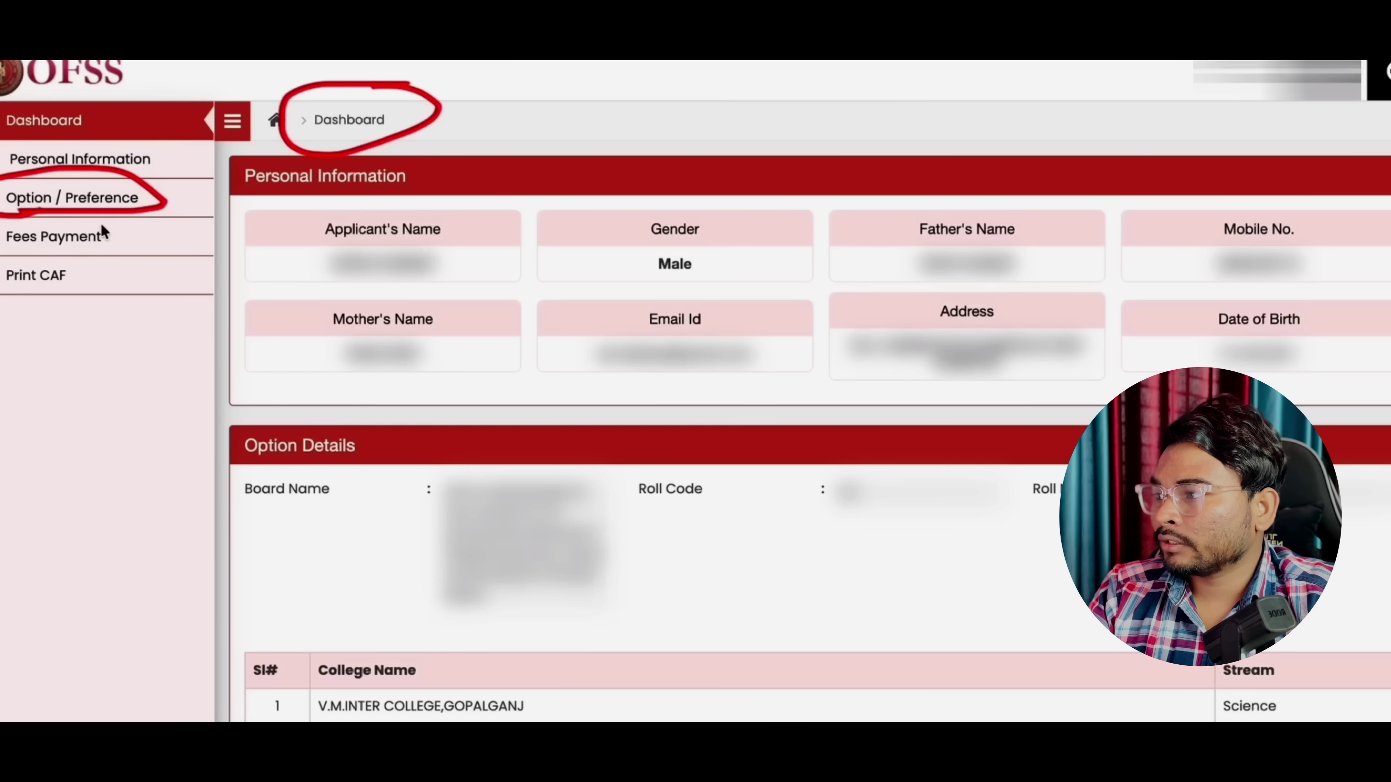
{"action": "mouse_move", "coordinate": [77, 271]}
{"action": "left_mouse_down"}
{"action": "mouse_move", "coordinate": [12, 316]}
{"action": "mouse_move", "coordinate": [60, 268]}
{"action": "left_mouse_up"}
{"action": "mouse_move", "coordinate": [82, 362]}
{"action": "left_mouse_down"}
{"action": "mouse_move", "coordinate": [75, 327]}
{"action": "mouse_move", "coordinate": [65, 351]}
{"action": "mouse_move", "coordinate": [98, 337]}
{"action": "left_mouse_up"}
{"action": "mouse_move", "coordinate": [9, 251]}
{"action": "left_mouse_down"}
{"action": "mouse_move", "coordinate": [112, 248]}
{"action": "mouse_move", "coordinate": [22, 219]}
{"action": "mouse_move", "coordinate": [10, 247]}
{"action": "mouse_move", "coordinate": [25, 247]}
{"action": "left_mouse_up"}
{"action": "mouse_move", "coordinate": [241, 232]}
{"action": "left_mouse_down"}
{"action": "mouse_move", "coordinate": [174, 234]}
{"action": "mouse_move", "coordinate": [156, 218]}
{"action": "mouse_move", "coordinate": [166, 247]}
{"action": "left_mouse_up"}
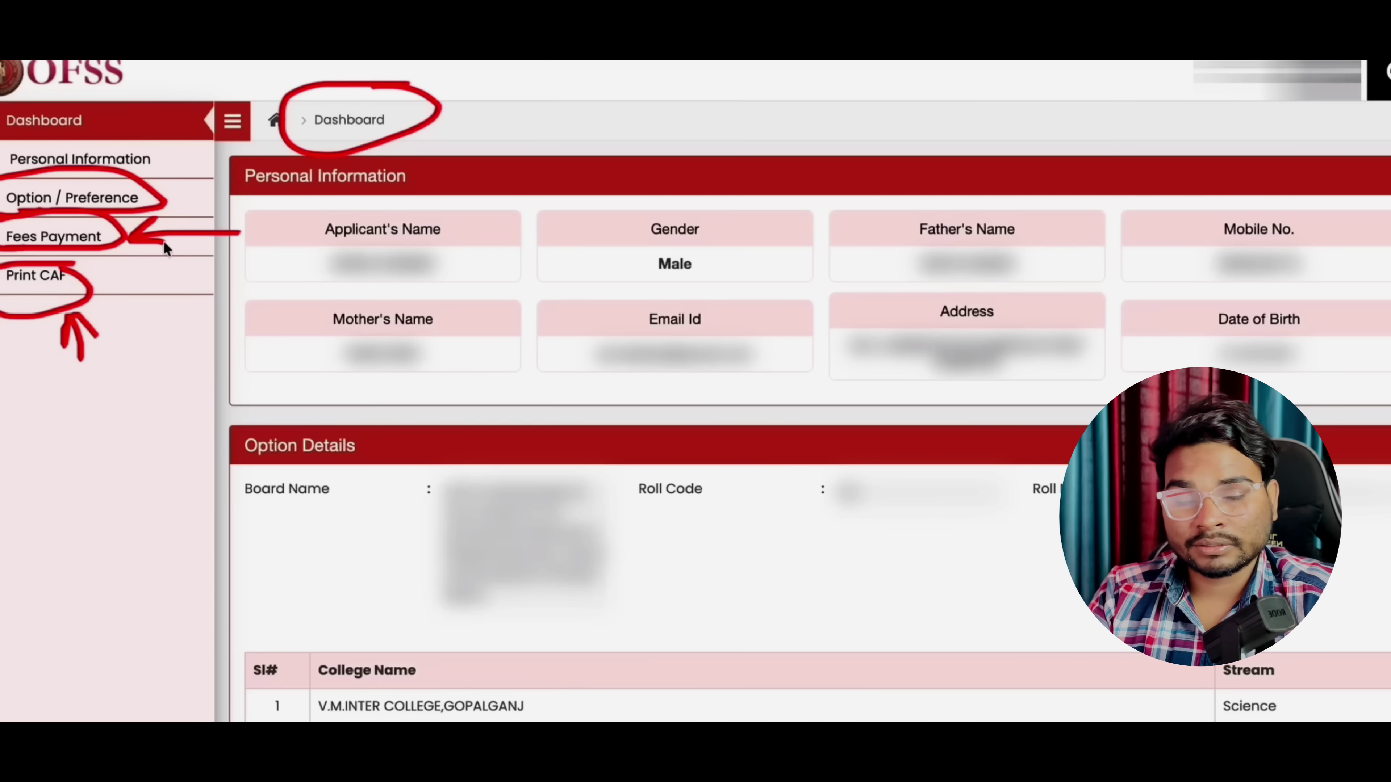